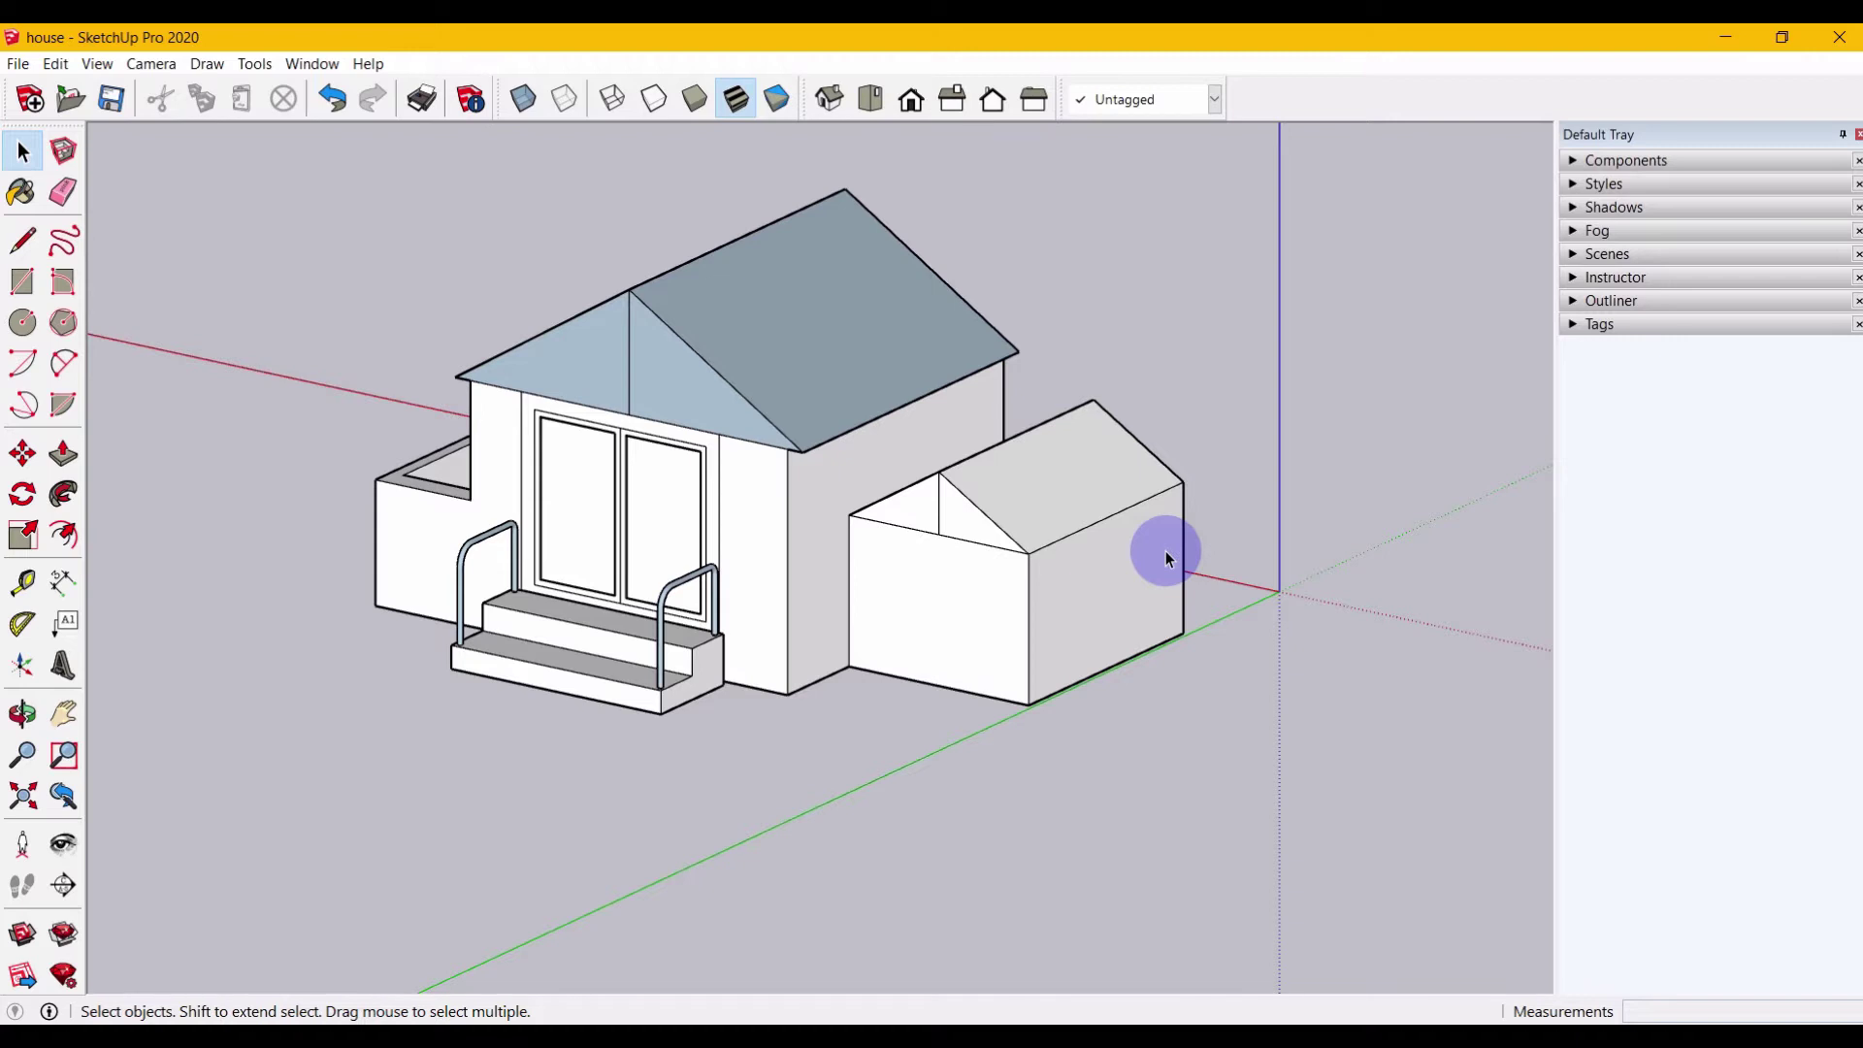
Step: Try moving the selected loose faces of the small side extension with the Move tool, then undo the move and clear the selection
left_click(1107, 323)
mouse_move(1108, 323)
left_mouse_down()
mouse_move(923, 650)
mouse_move(986, 715)
mouse_move(1028, 706)
left_mouse_up()
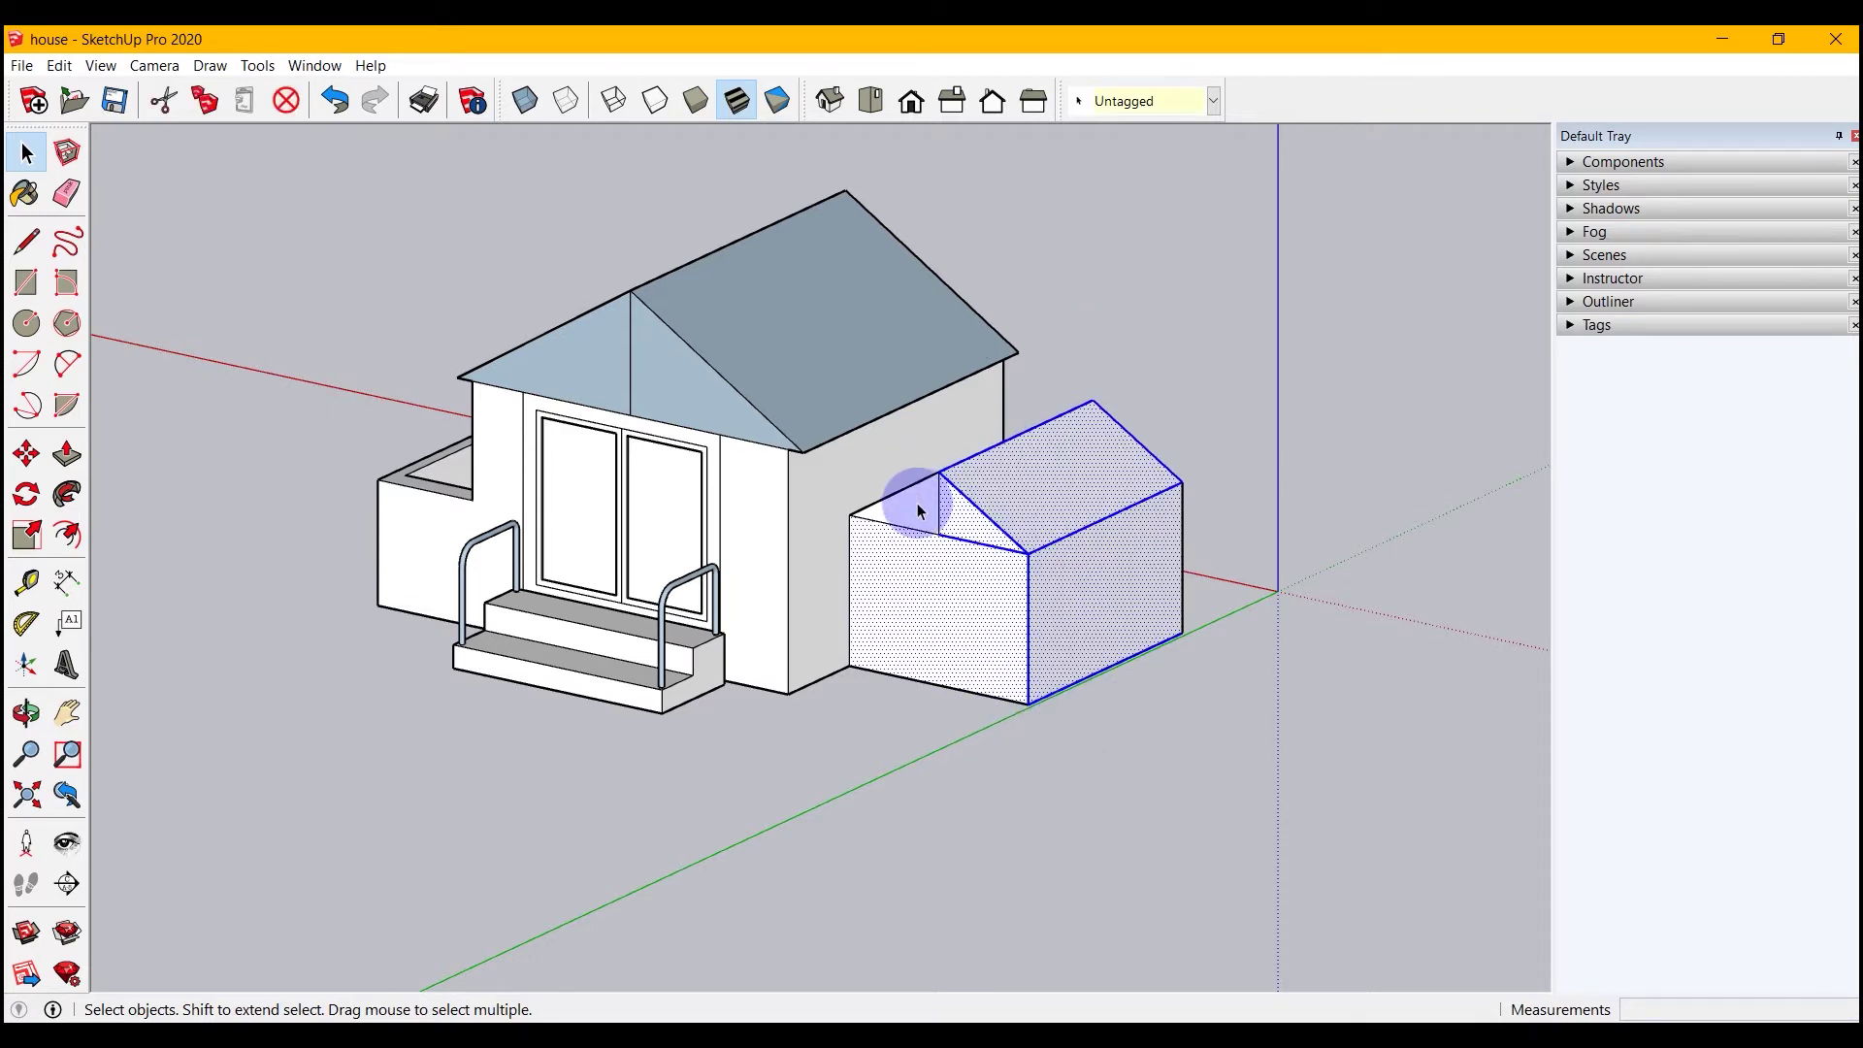
key("m")
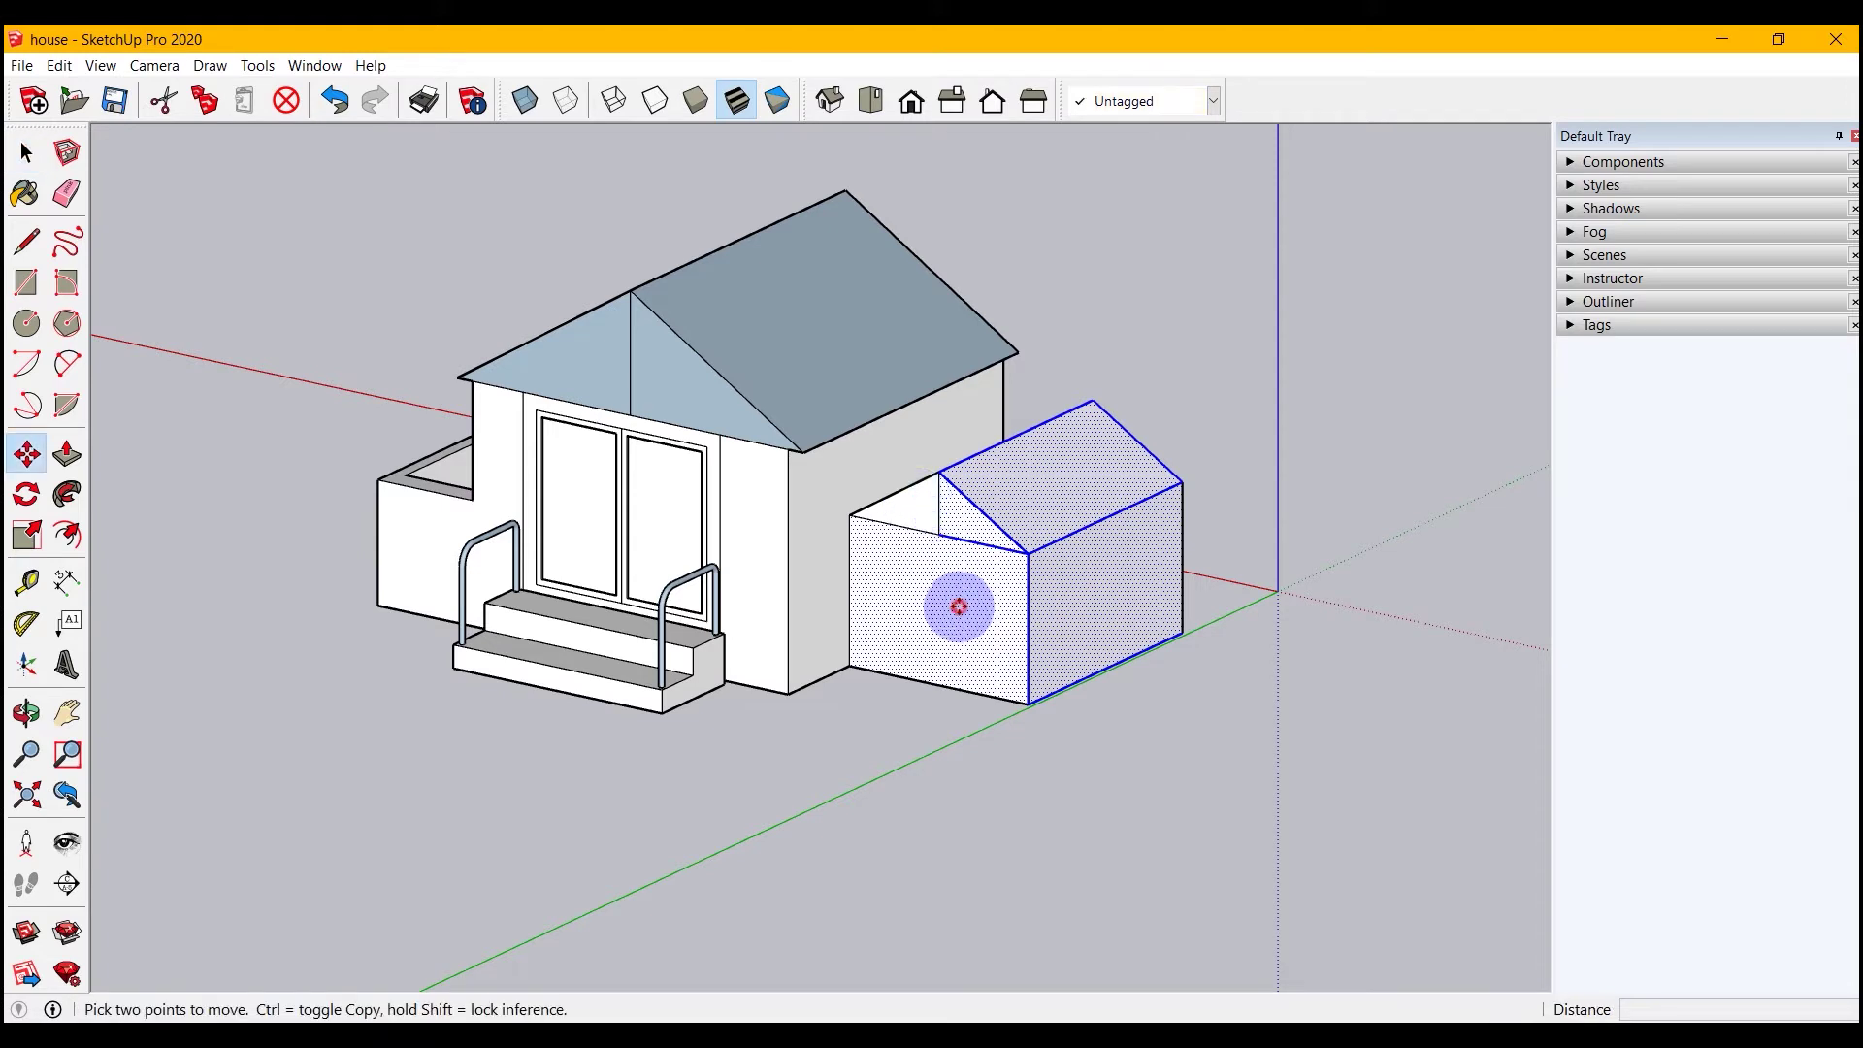
left_click(956, 605)
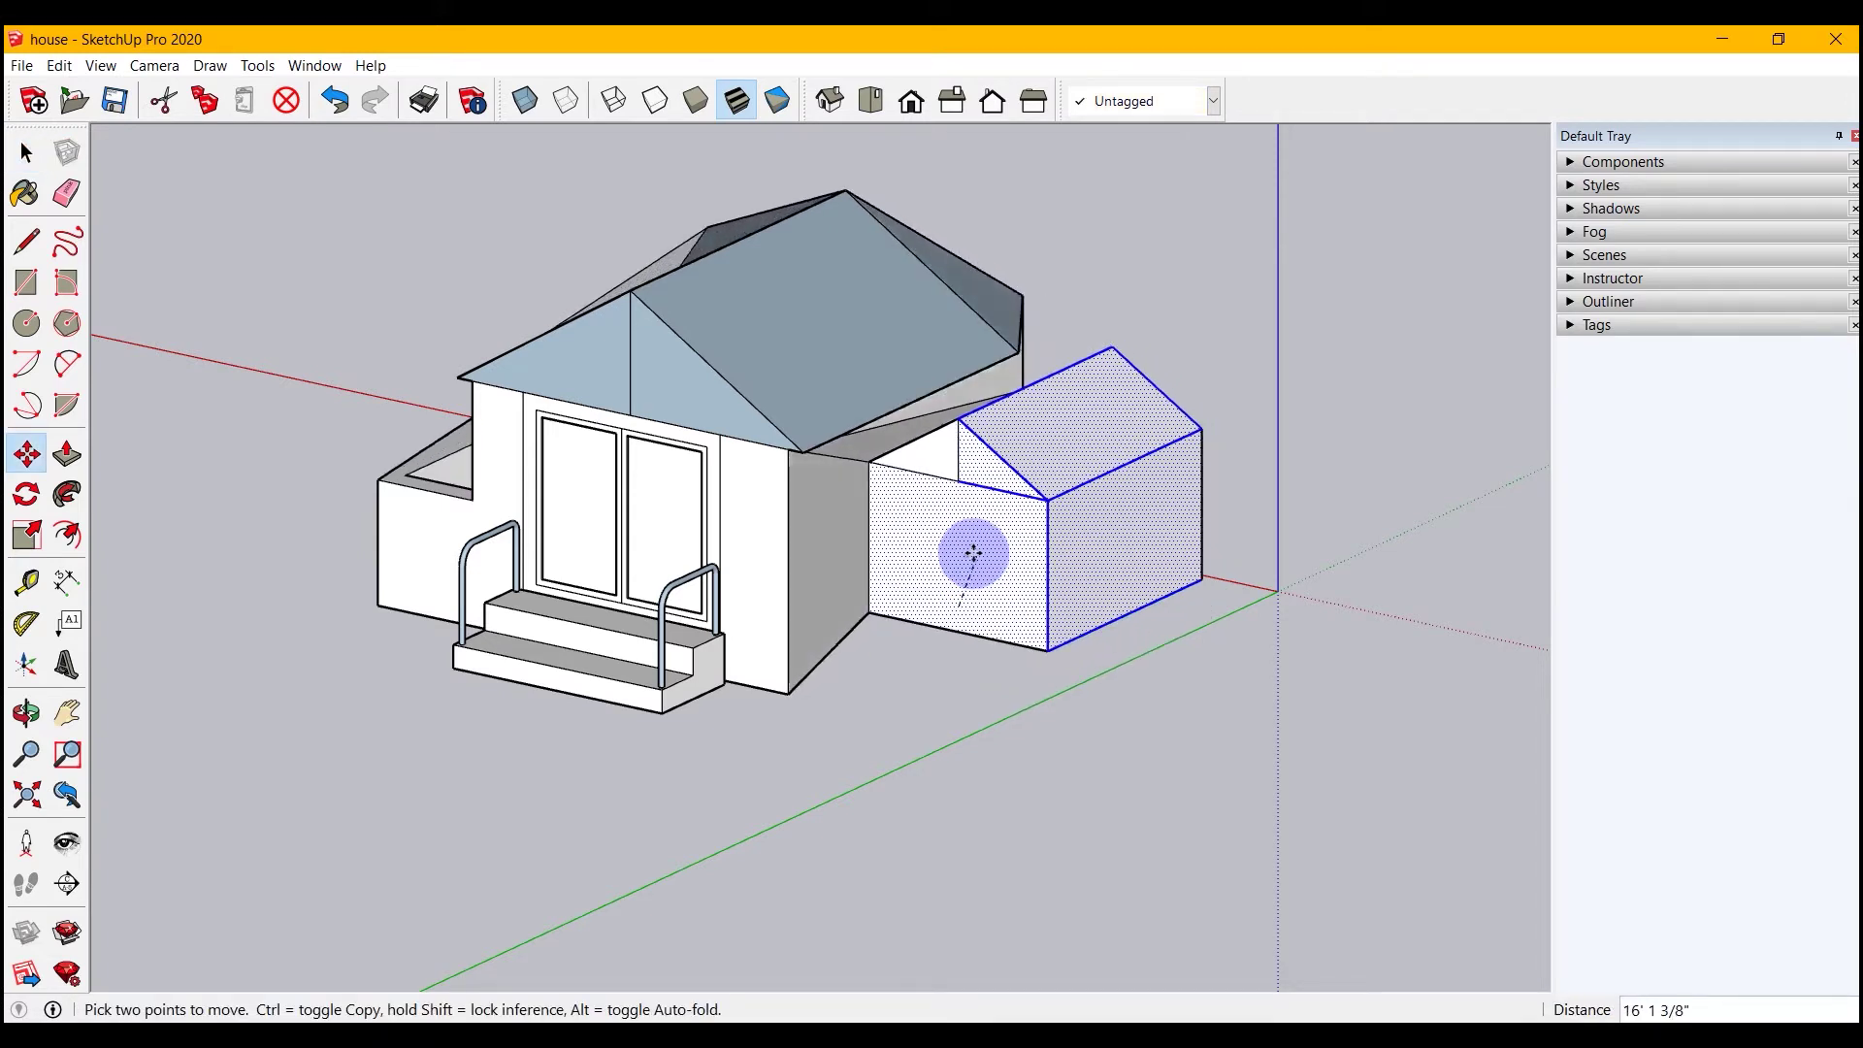
left_click(977, 660)
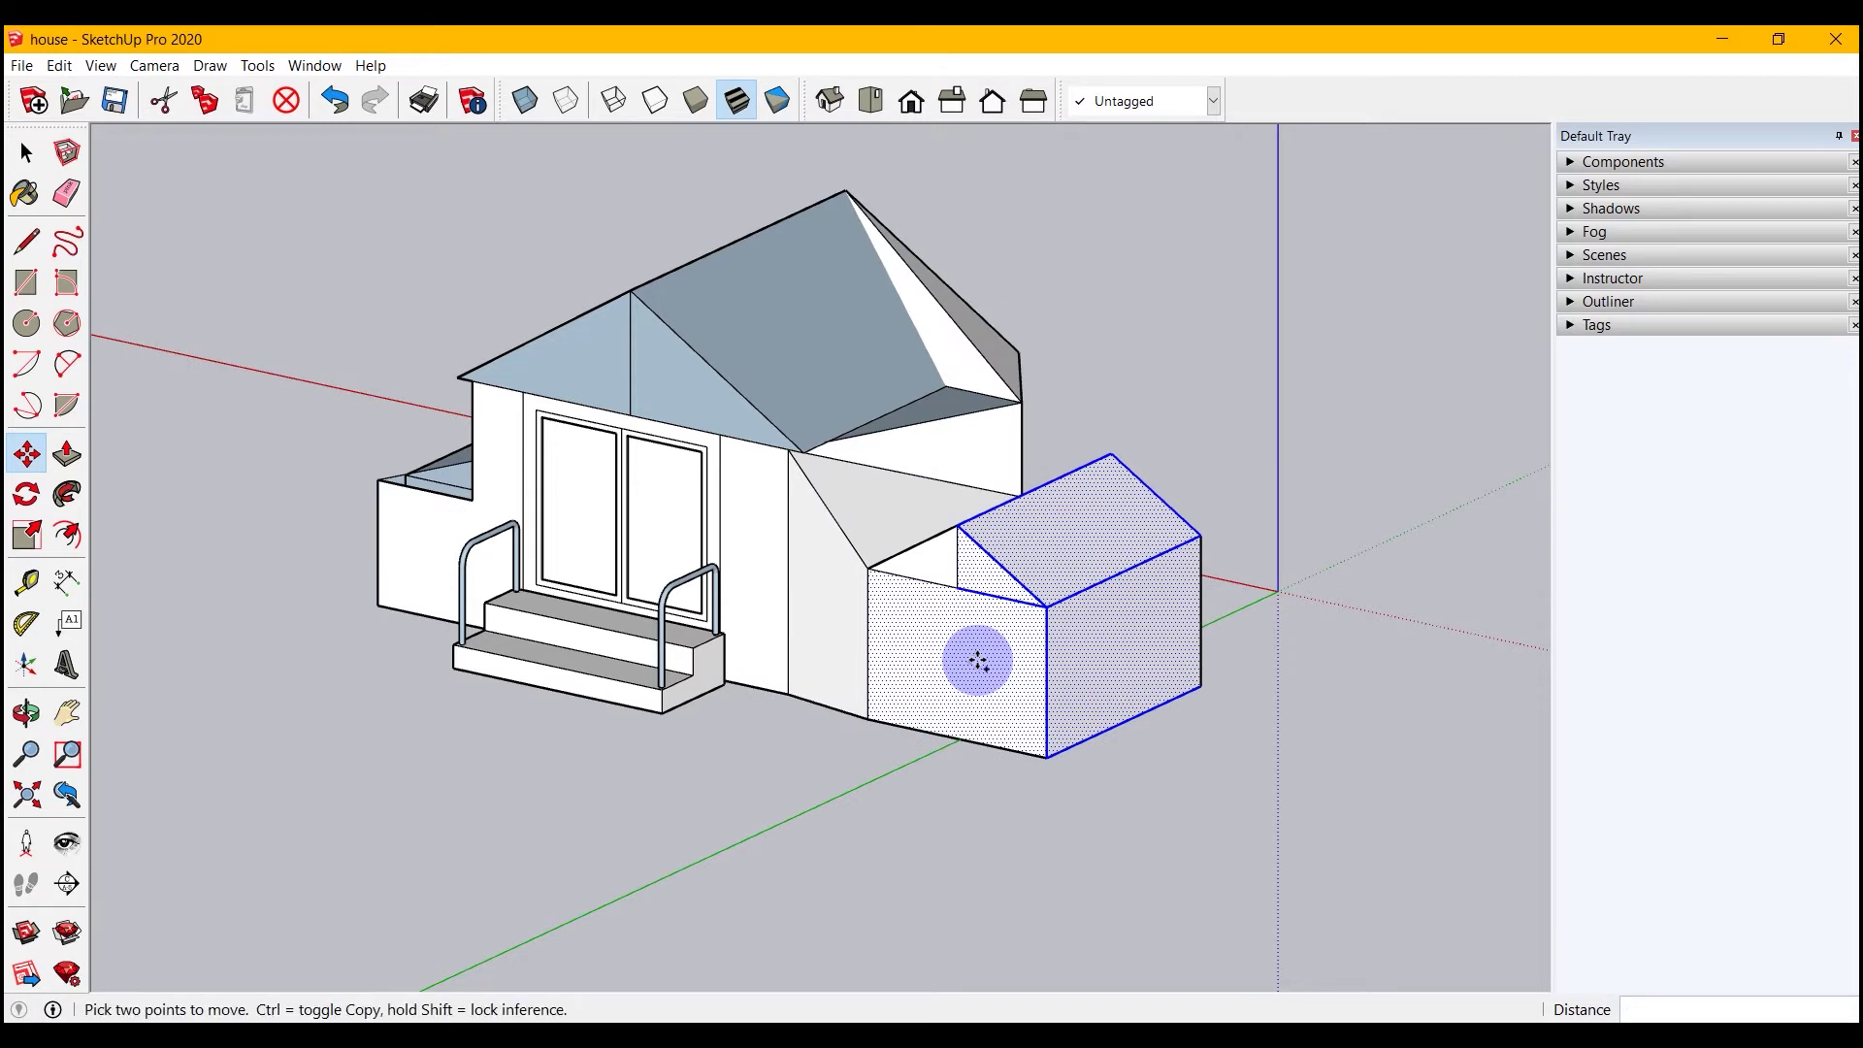
key("ctrl+z")
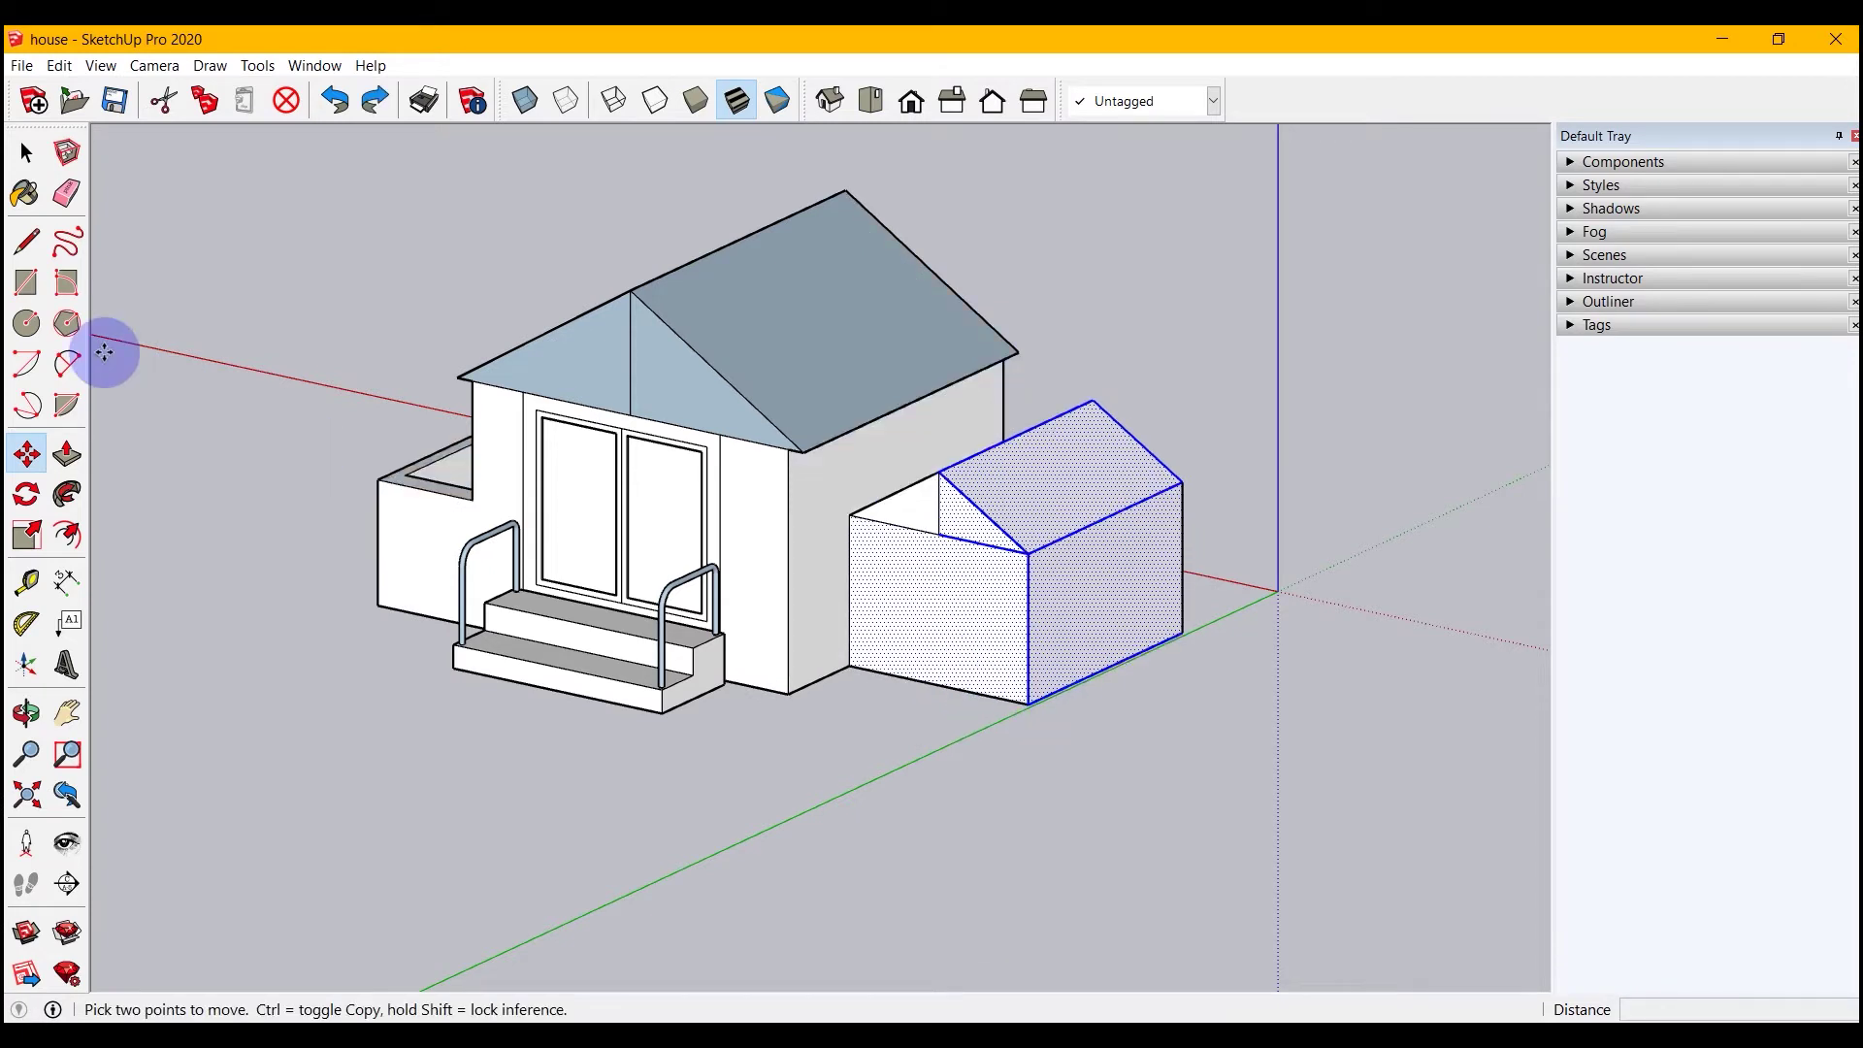
left_click(27, 152)
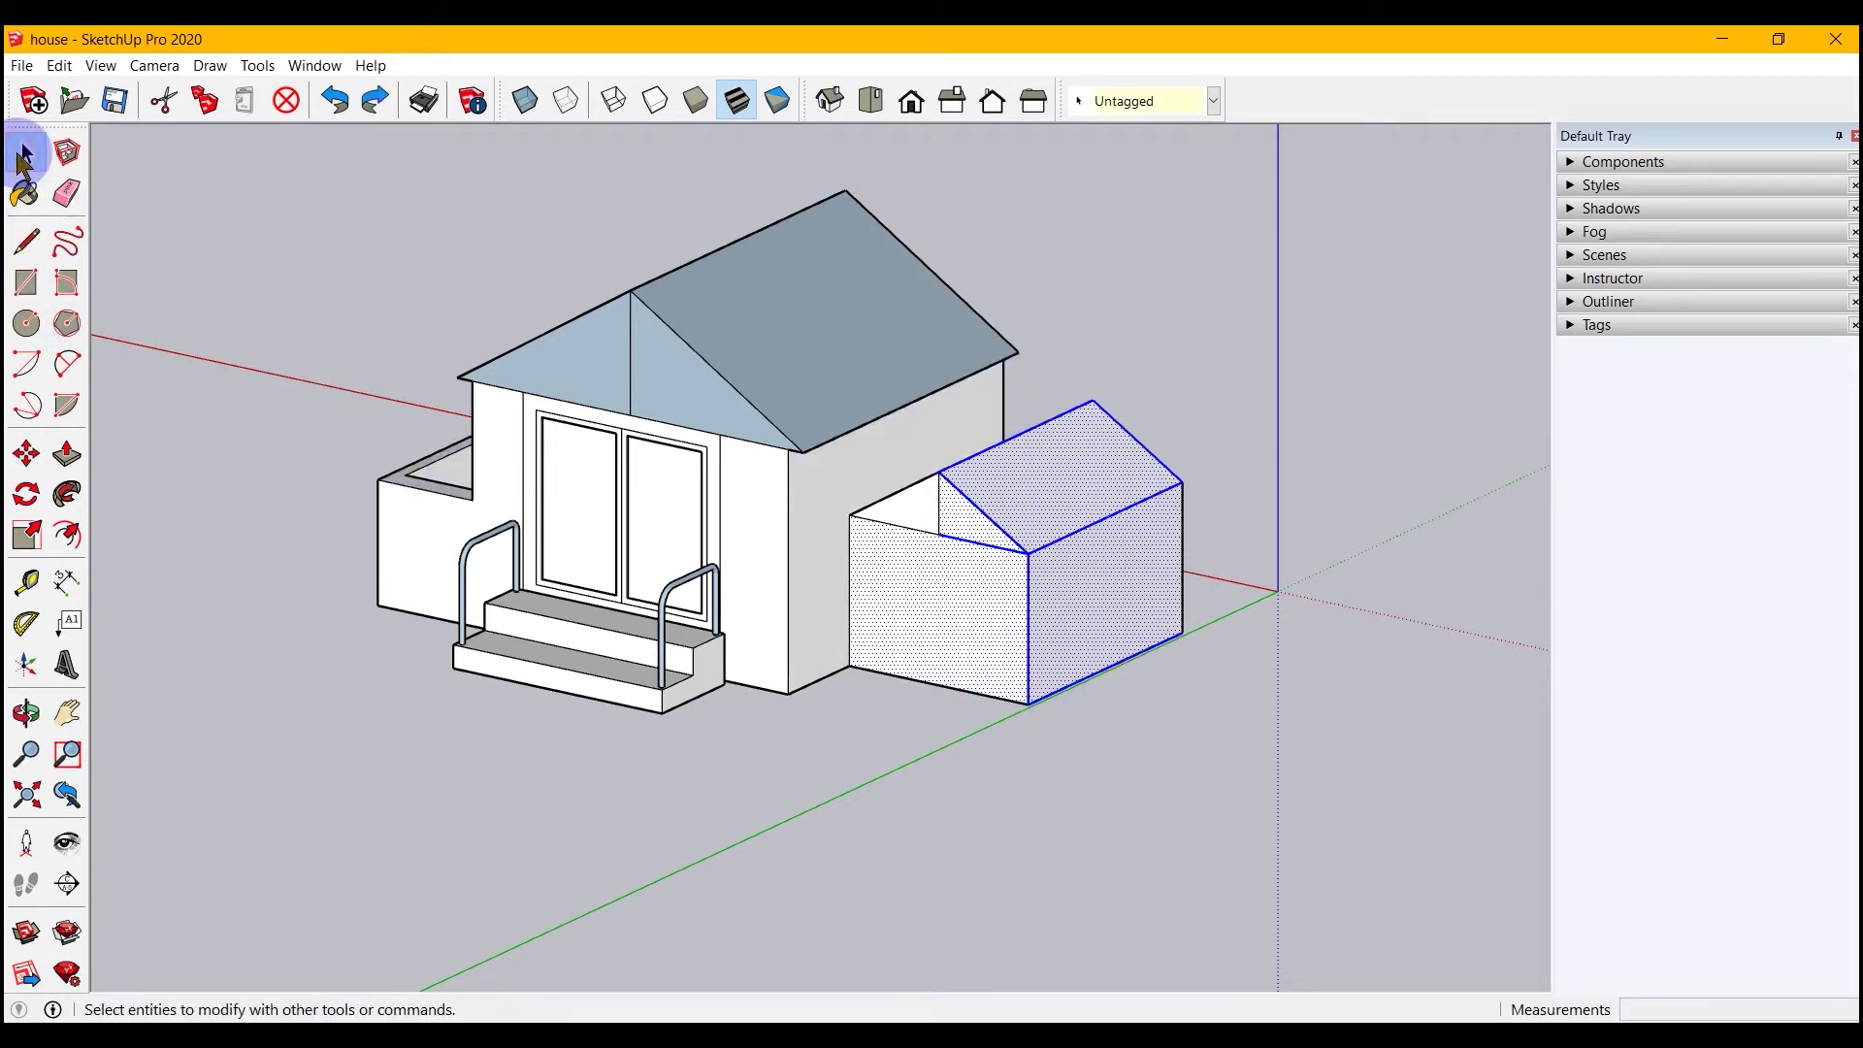
left_click(788, 780)
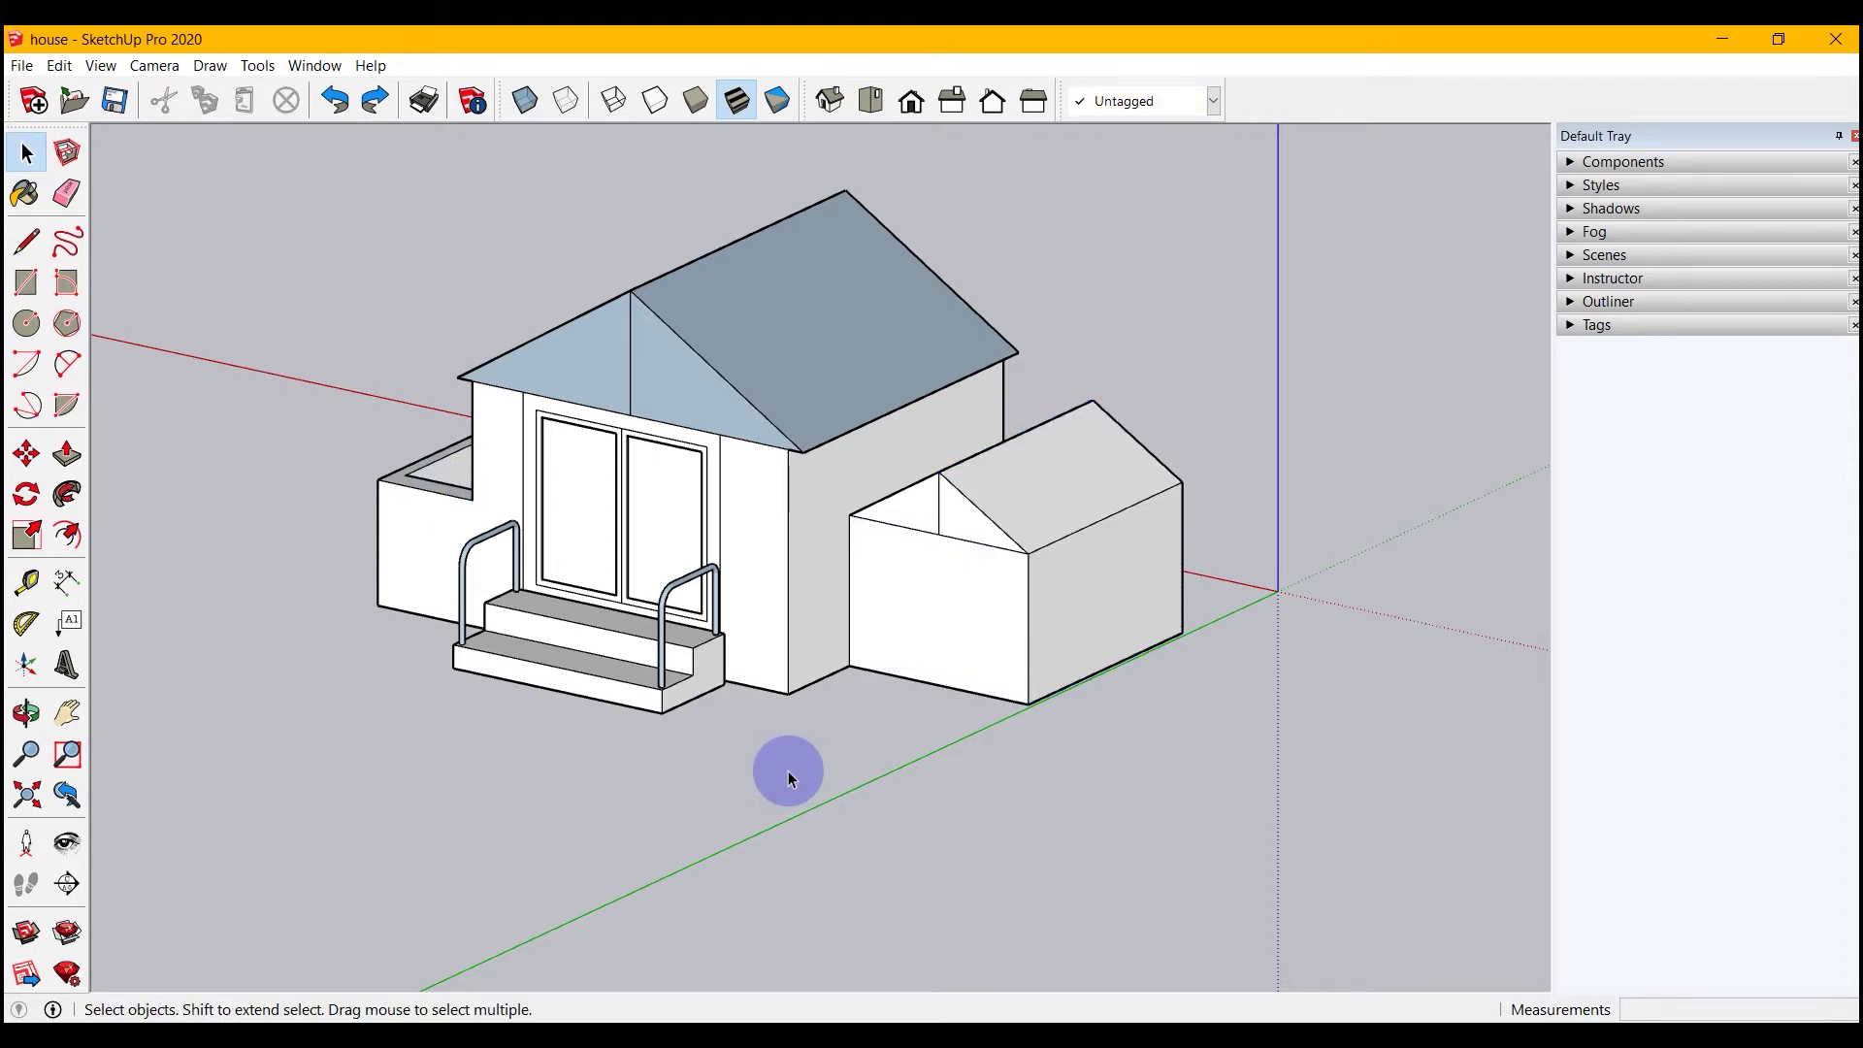
Step: Select the entire house, including the extension, steps and railings, and make it a single group
scroll(749, 862, "down", 1)
left_click_drag(1249, 231, 347, 809)
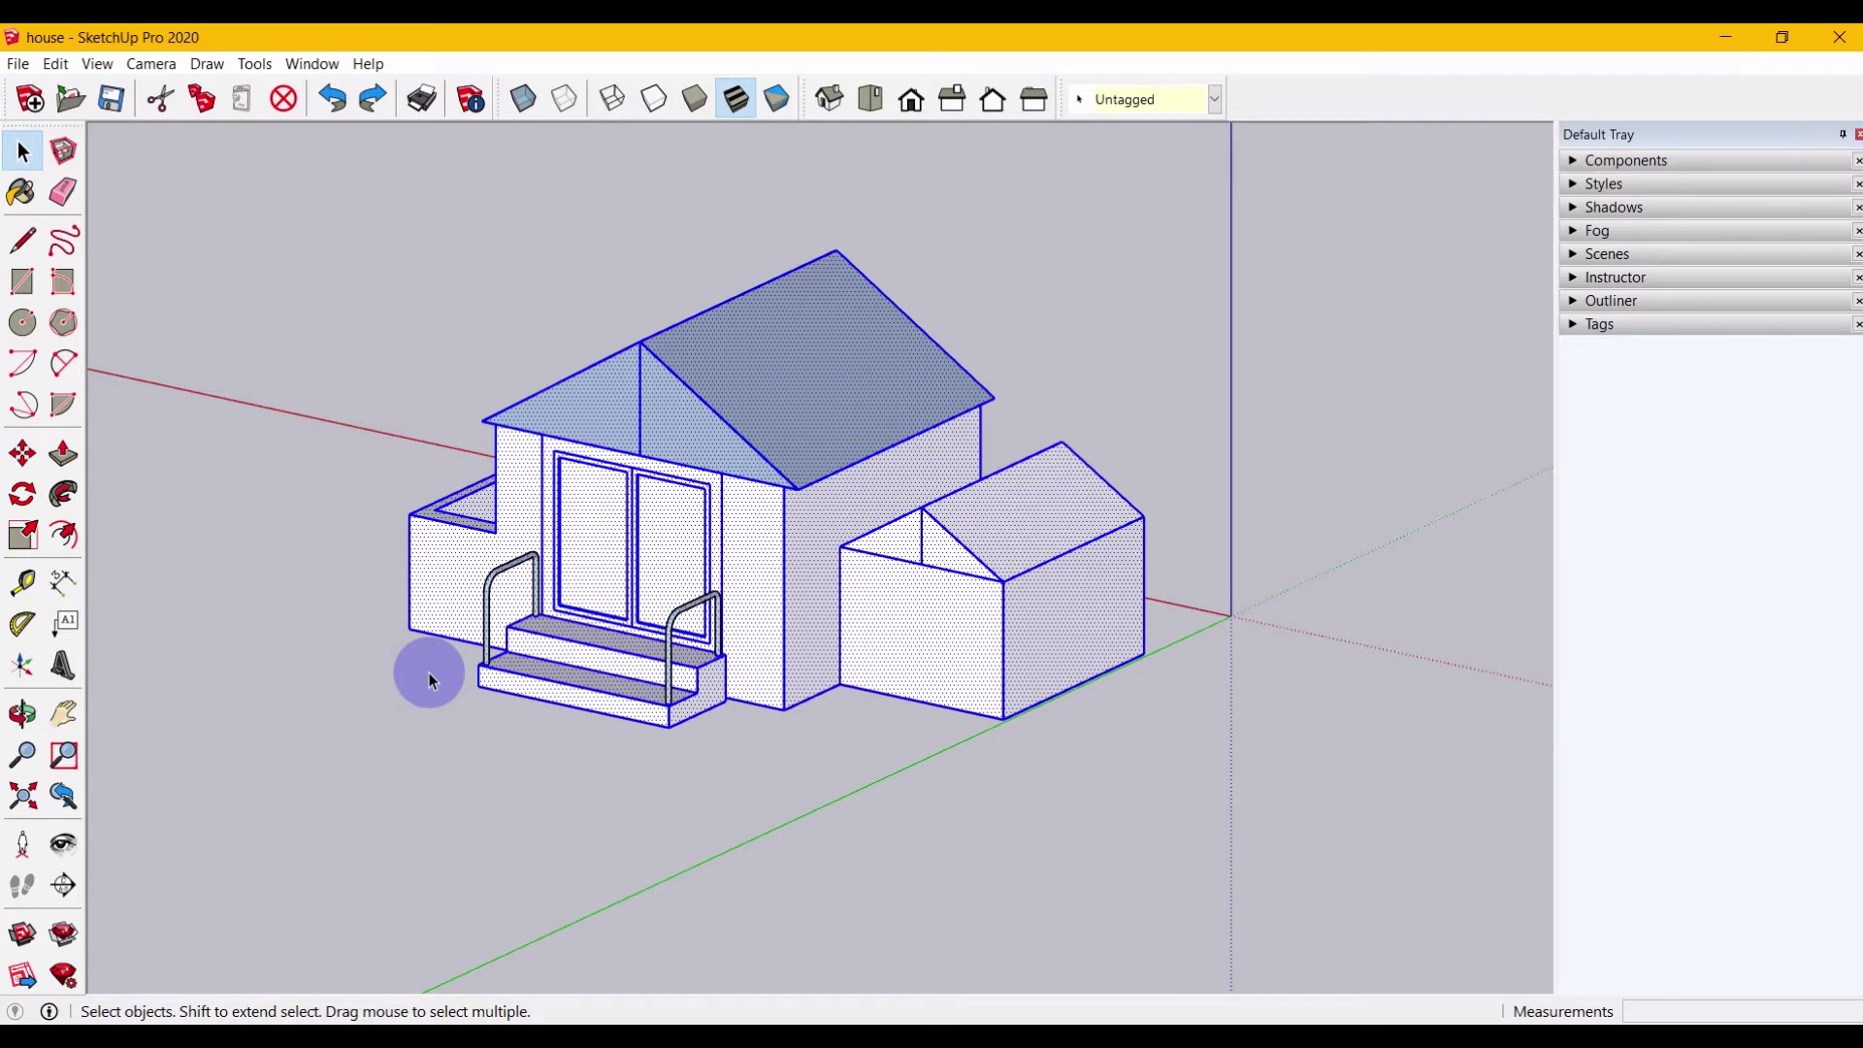
left_click_drag(1251, 221, 346, 809)
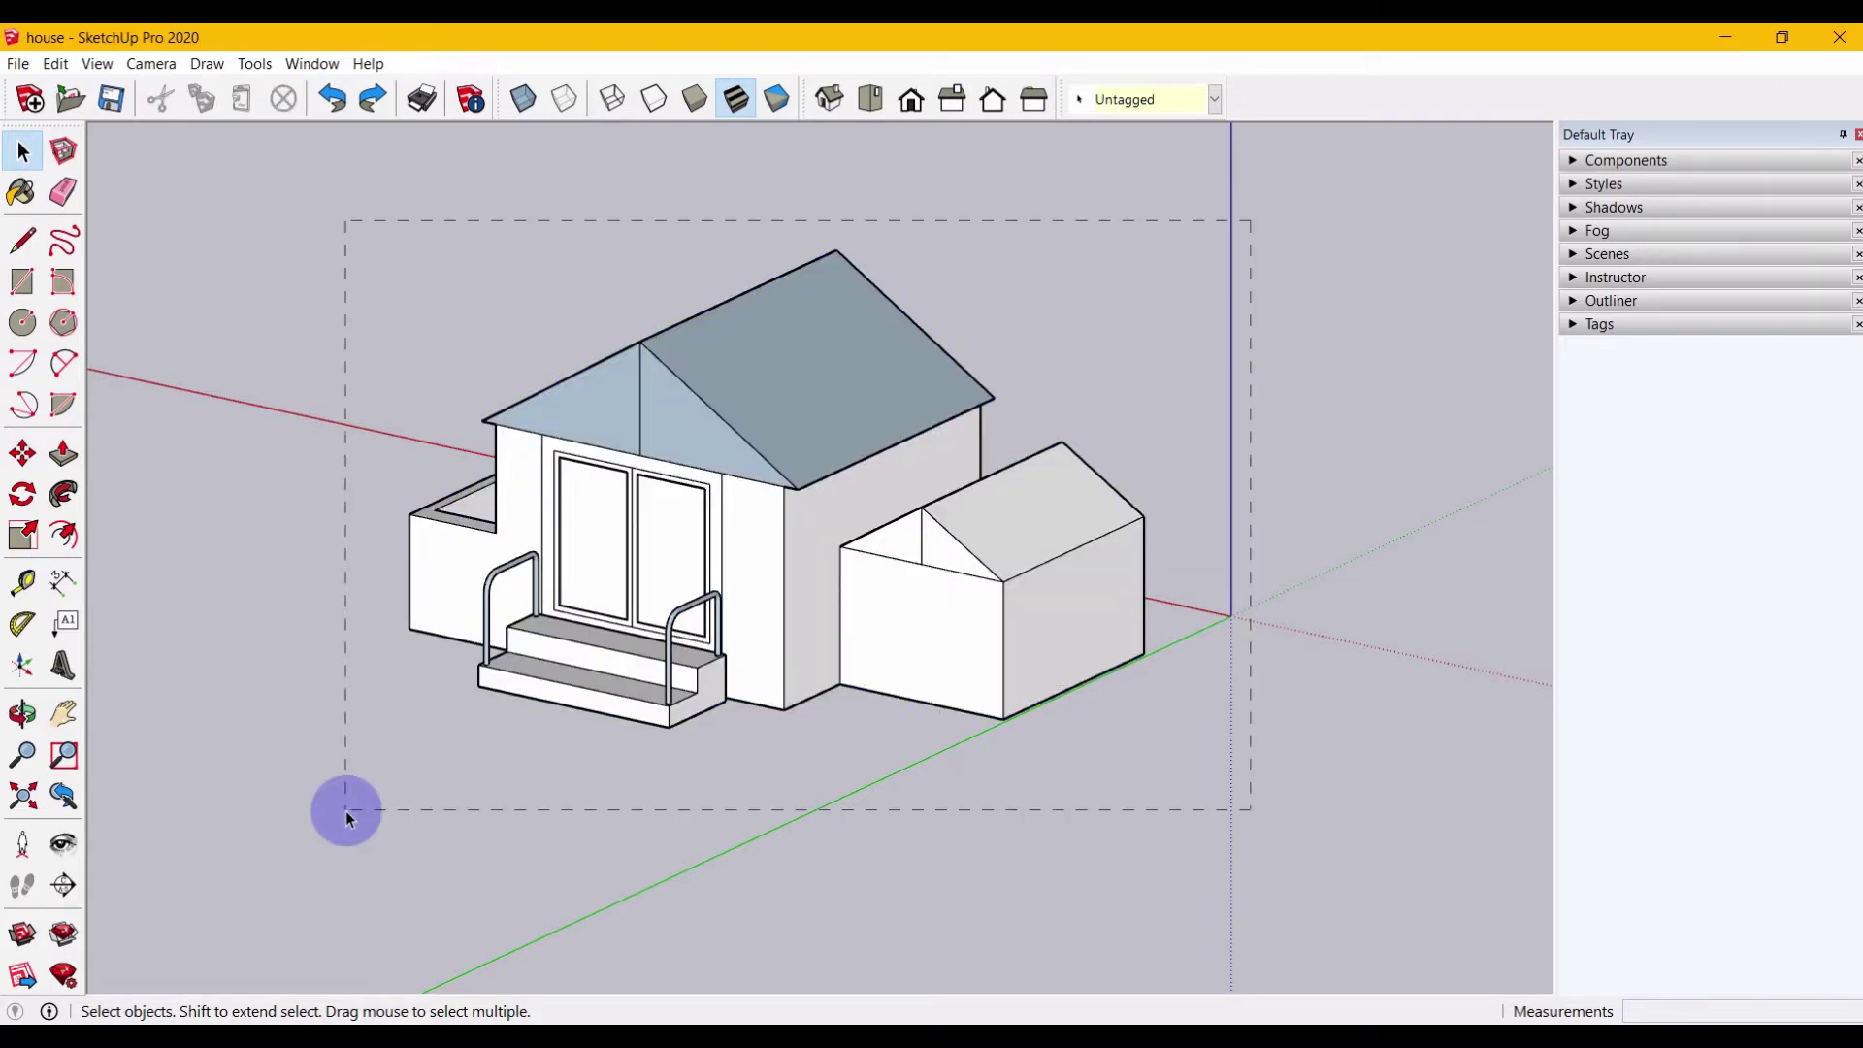
left_click(750, 867)
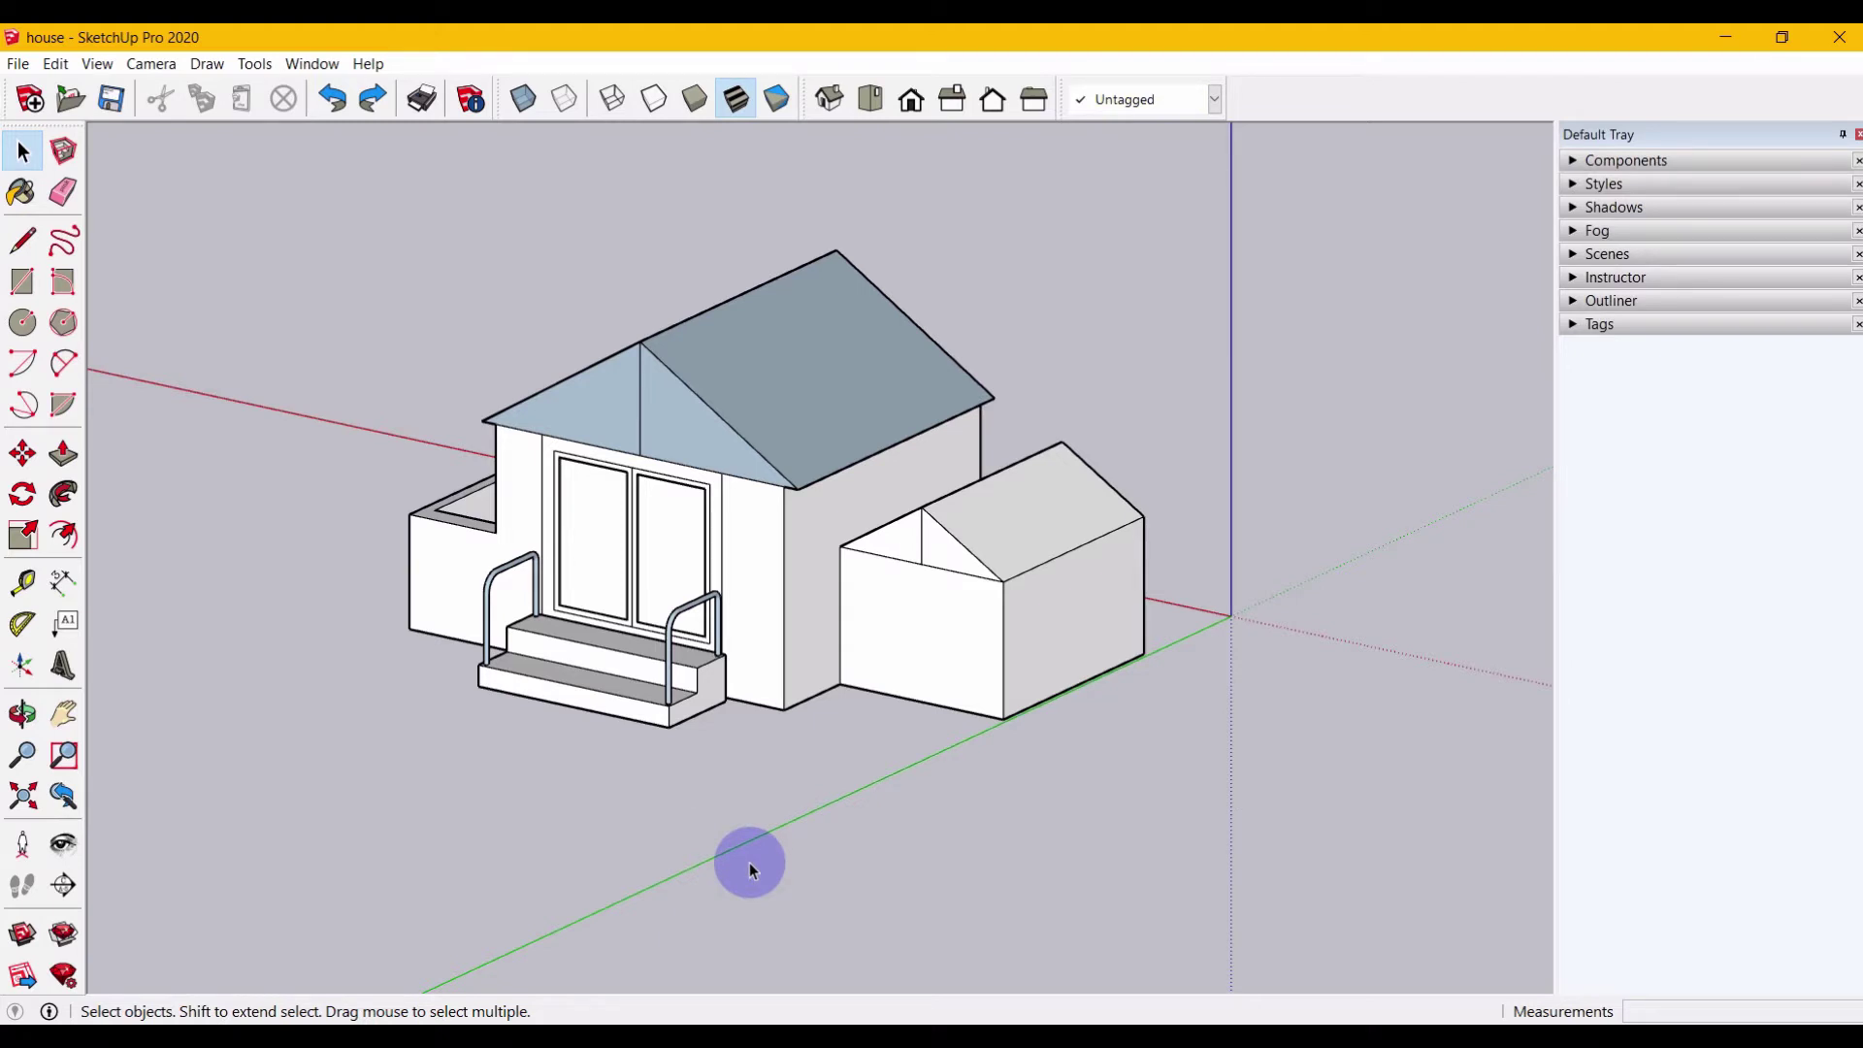
left_click_drag(1251, 221, 346, 811)
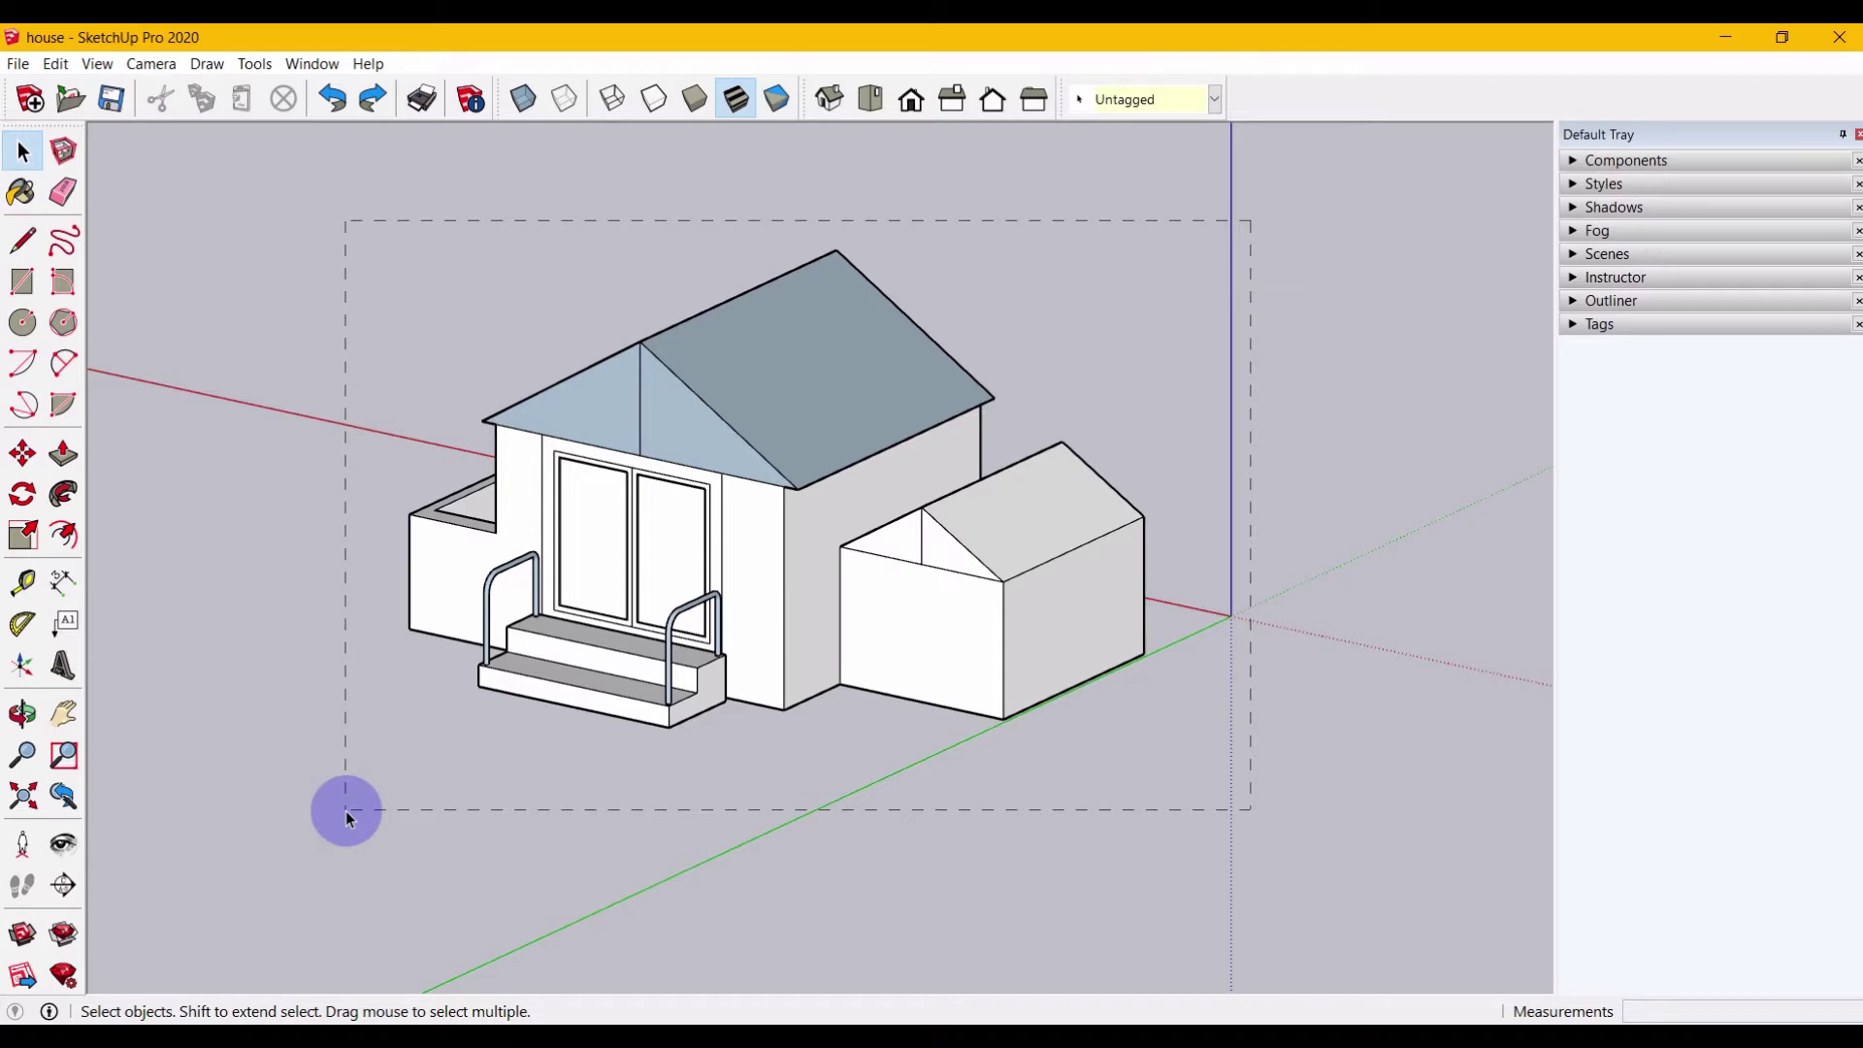
left_click_drag(347, 818, 348, 818)
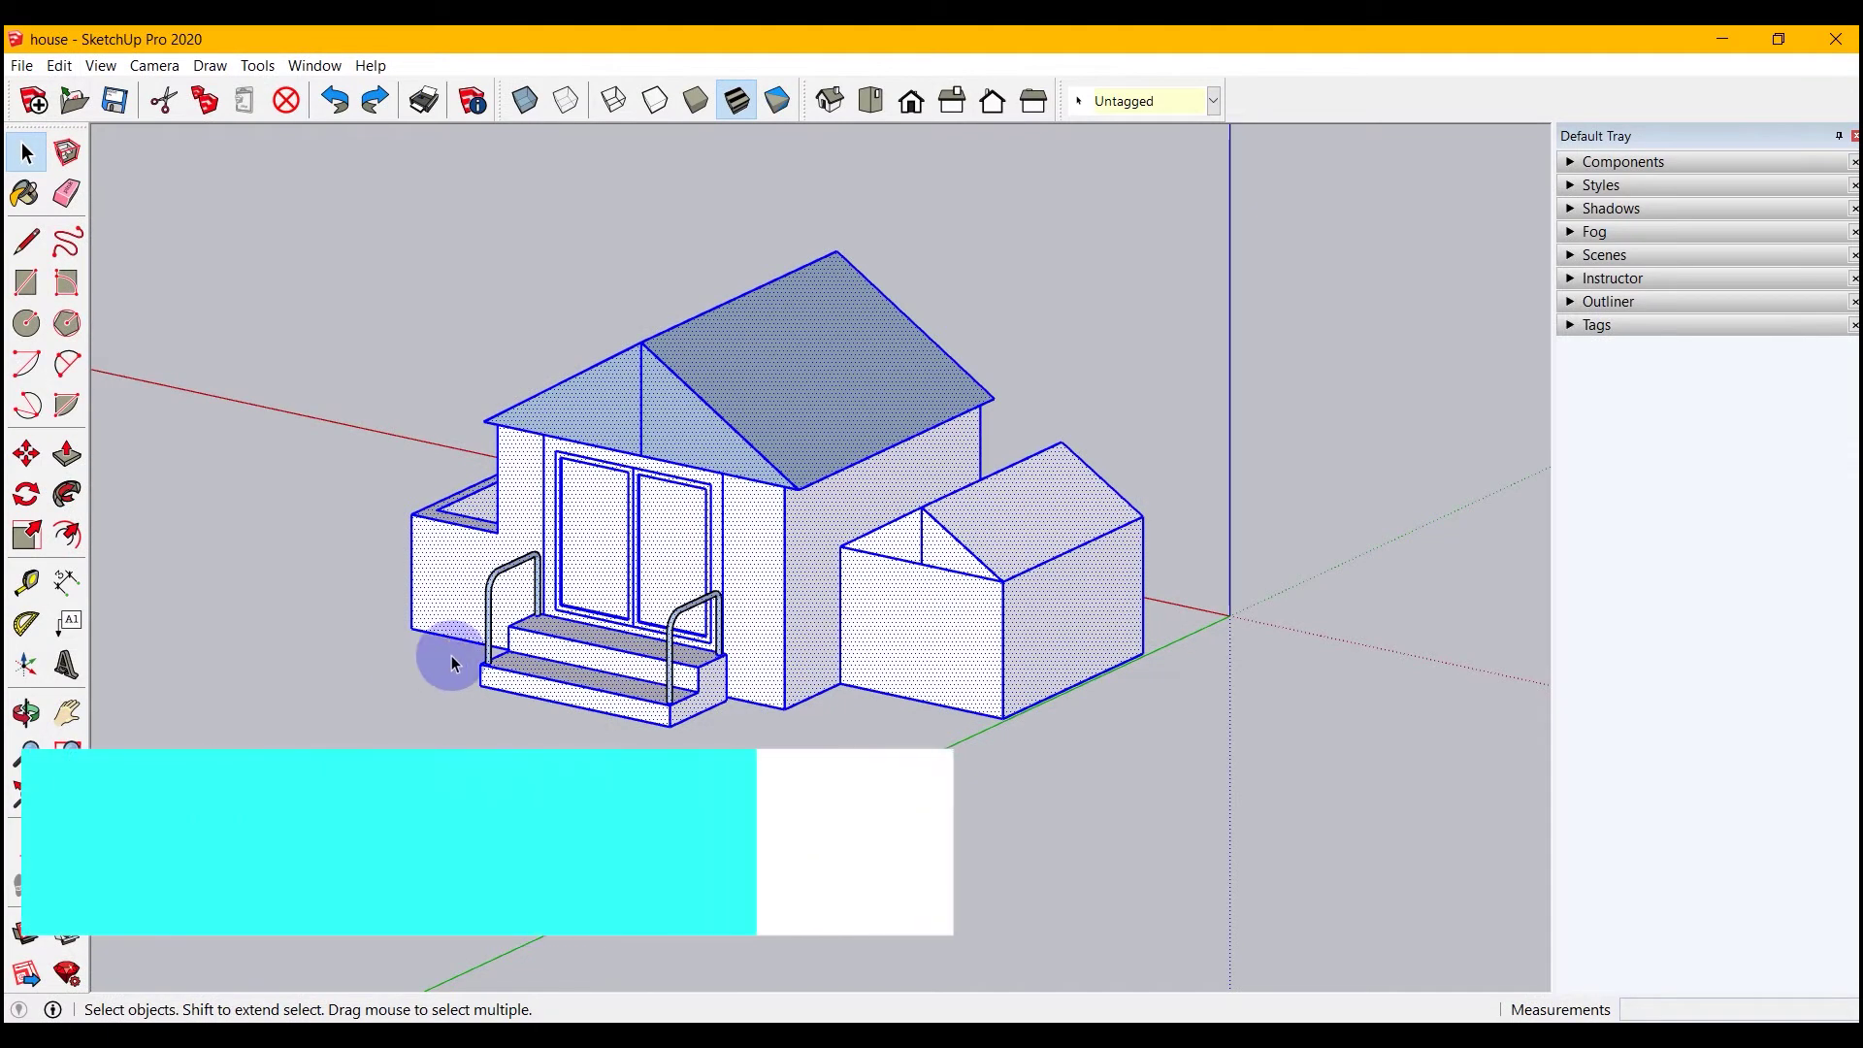
right_click(759, 539)
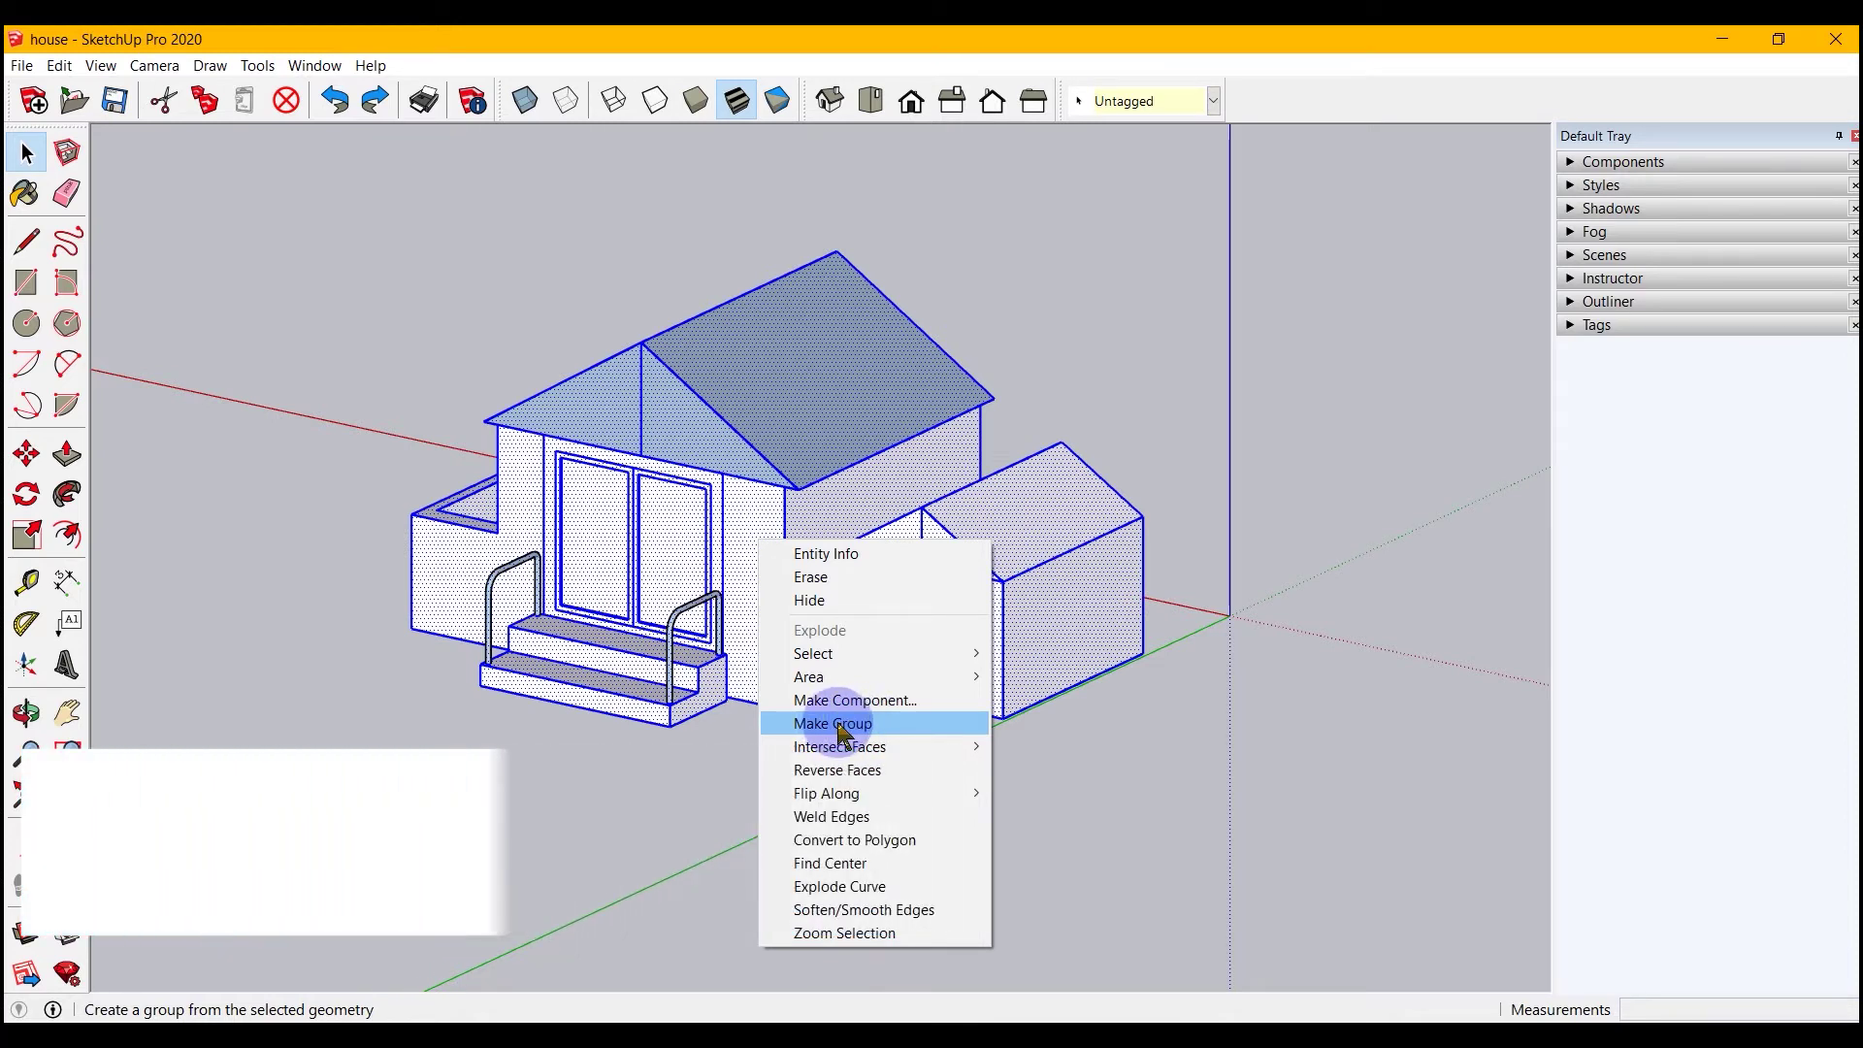
left_click(59, 65)
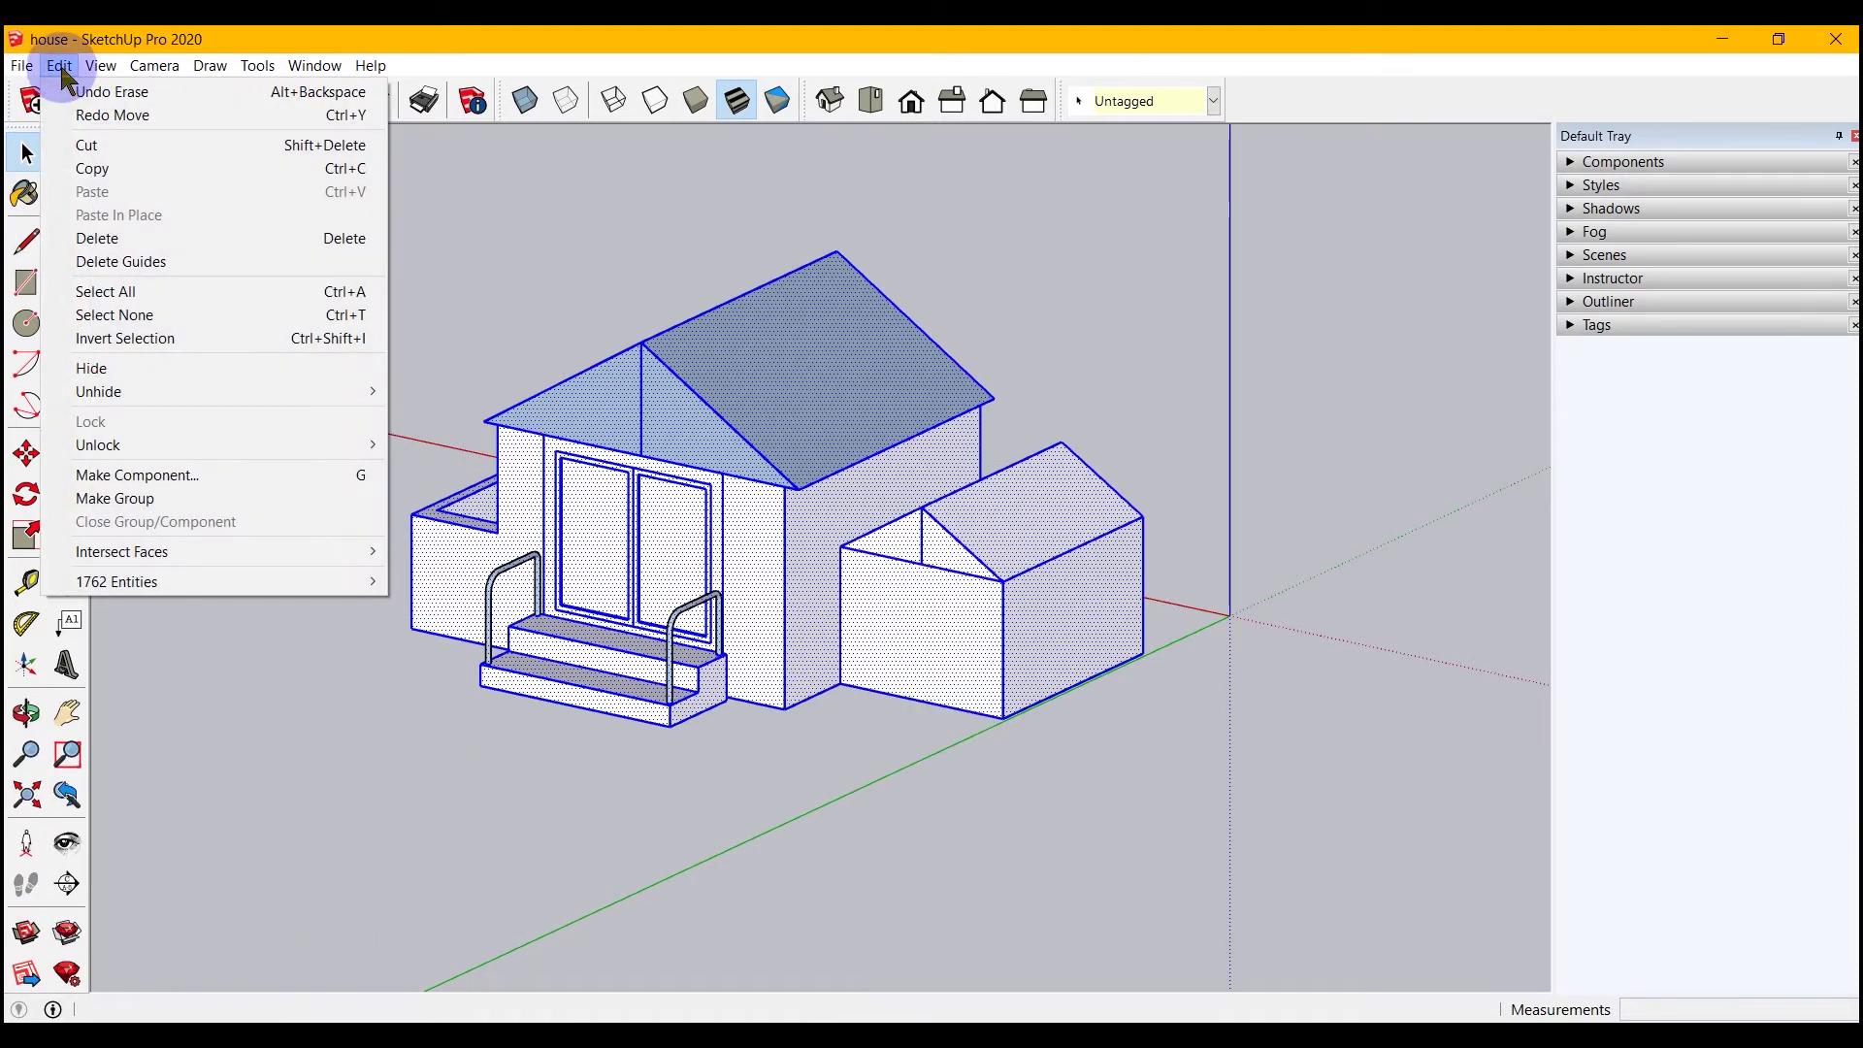
left_click(126, 500)
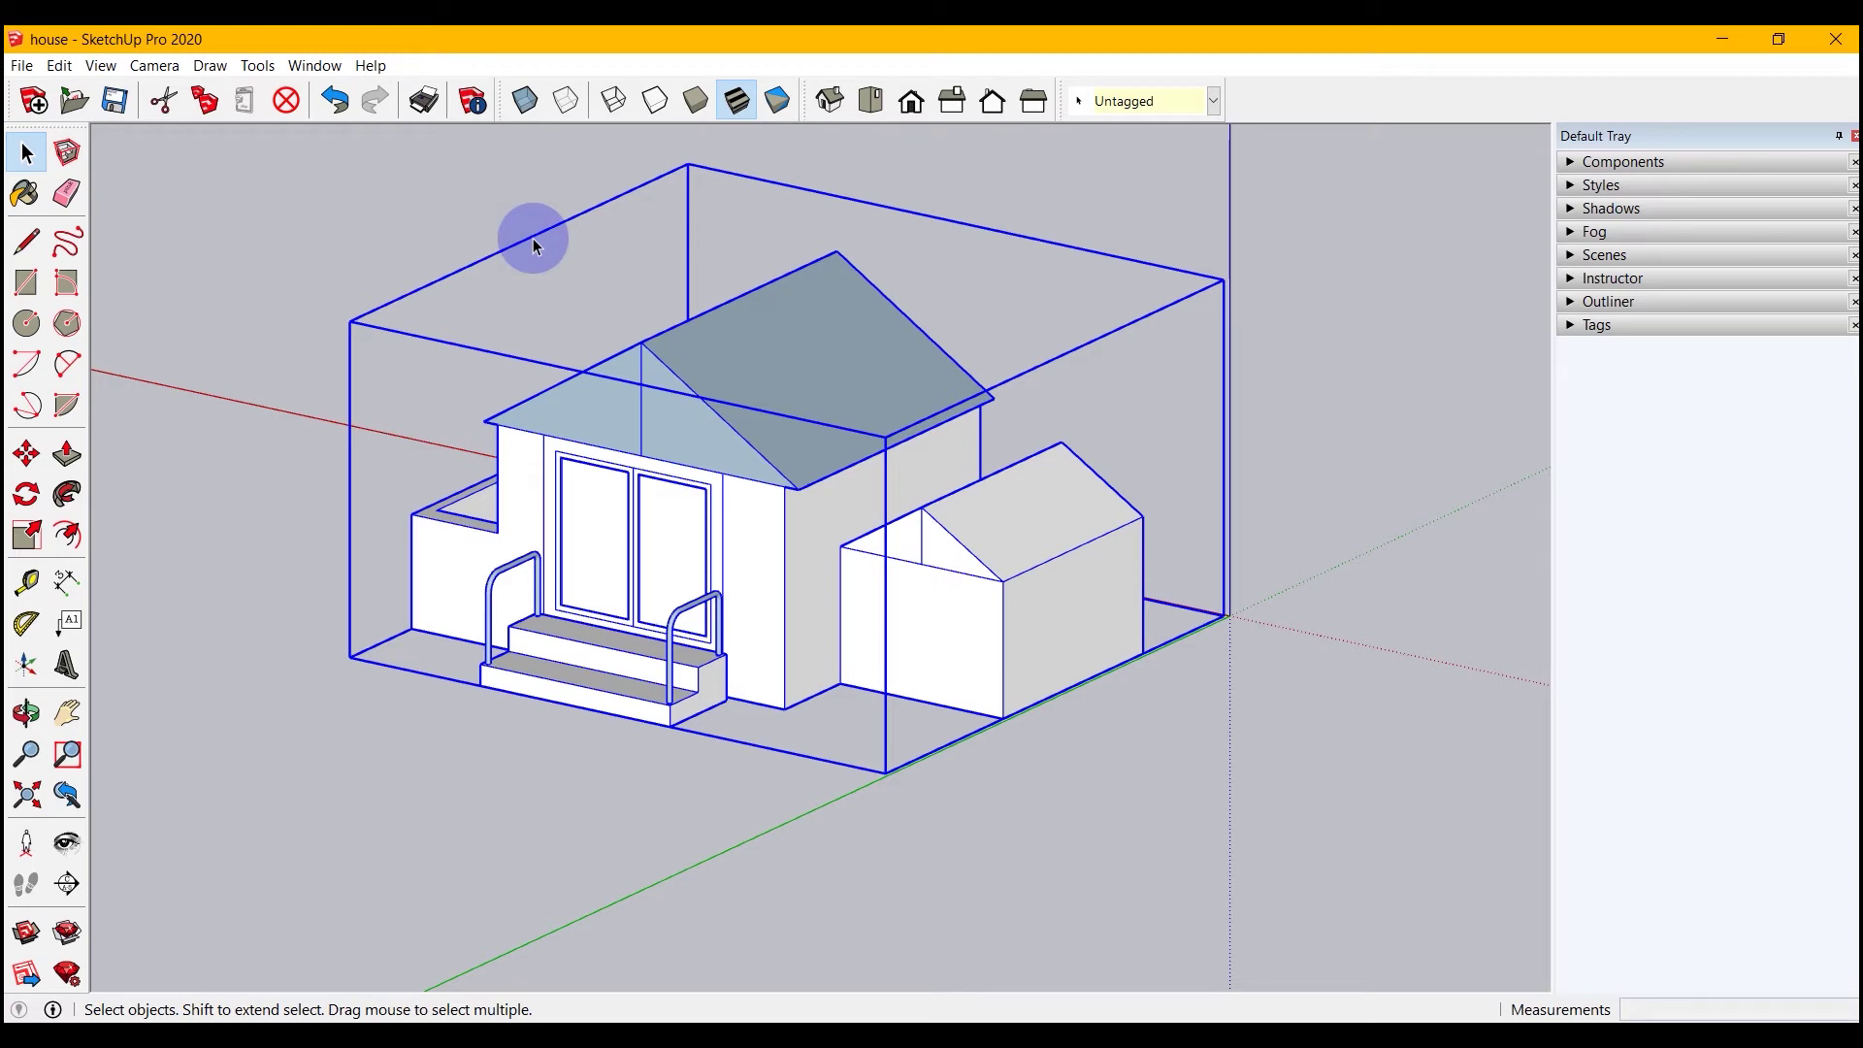
Step: Try moving the whole house group with the Move tool, then undo the move and clear the selection
key("m")
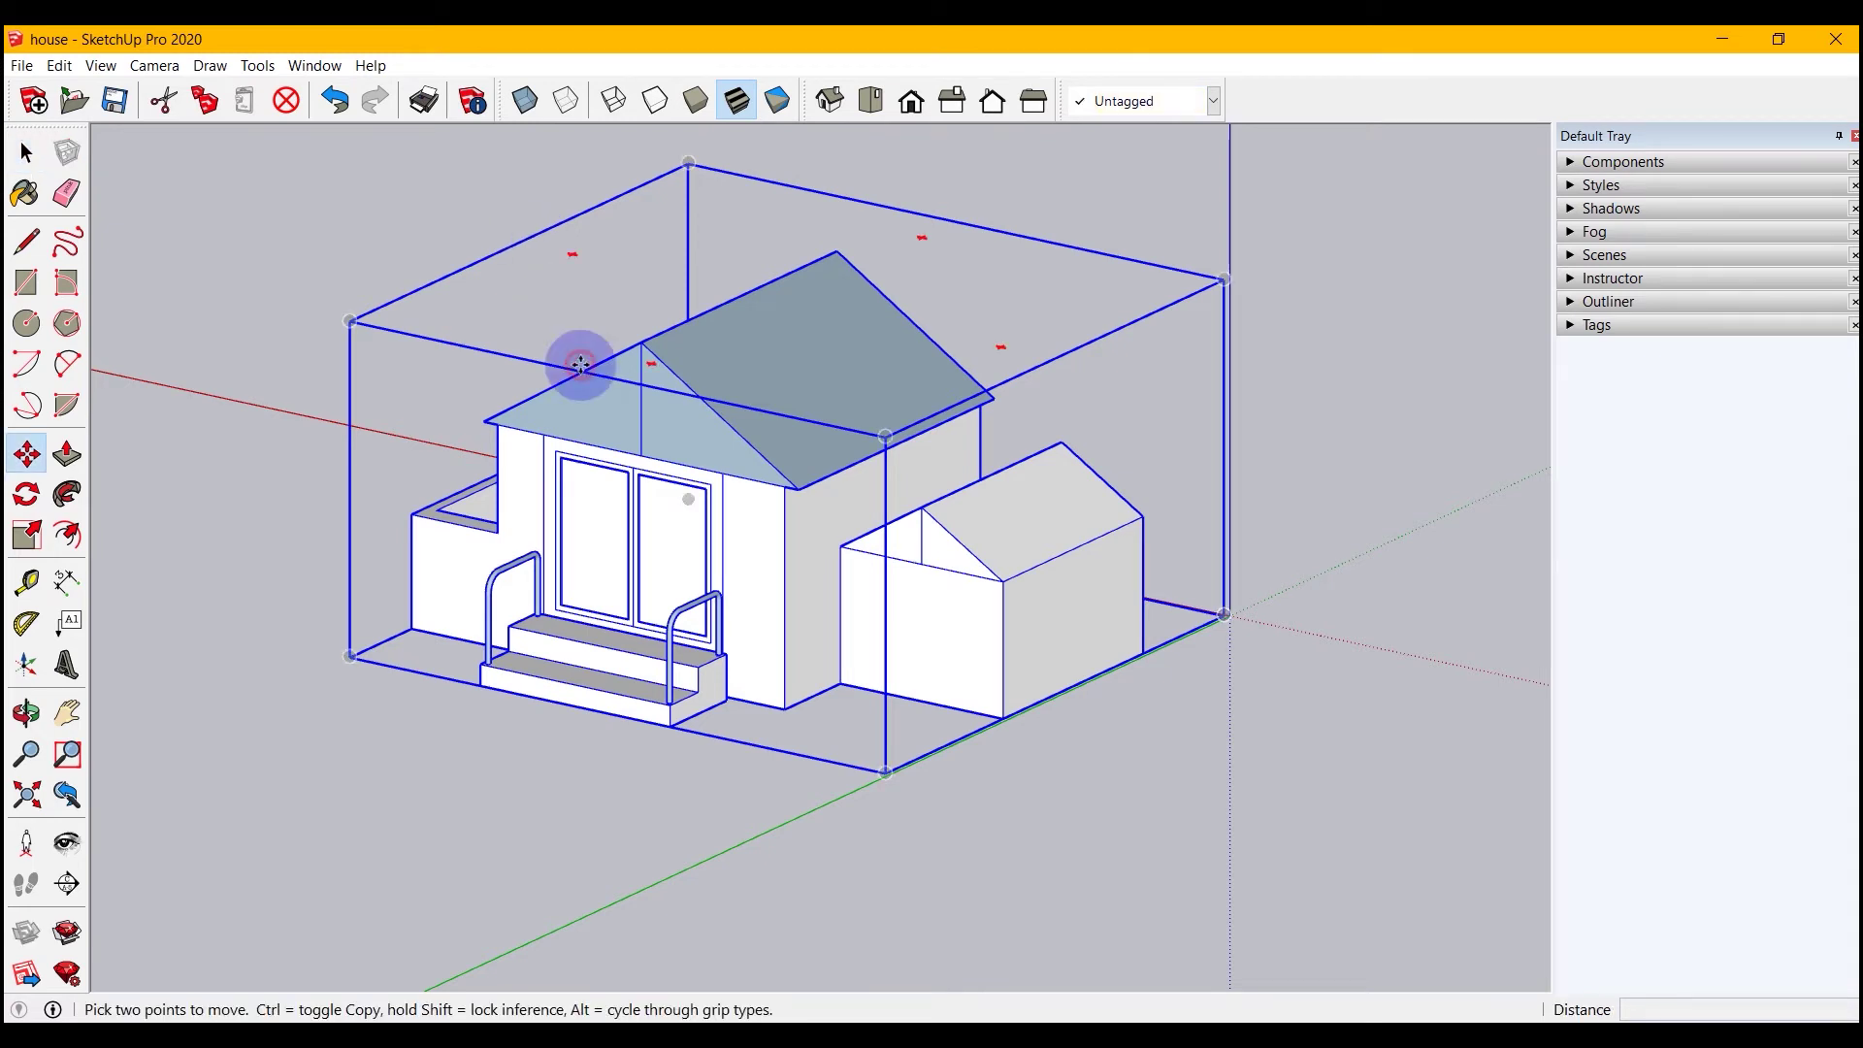
left_click(583, 370)
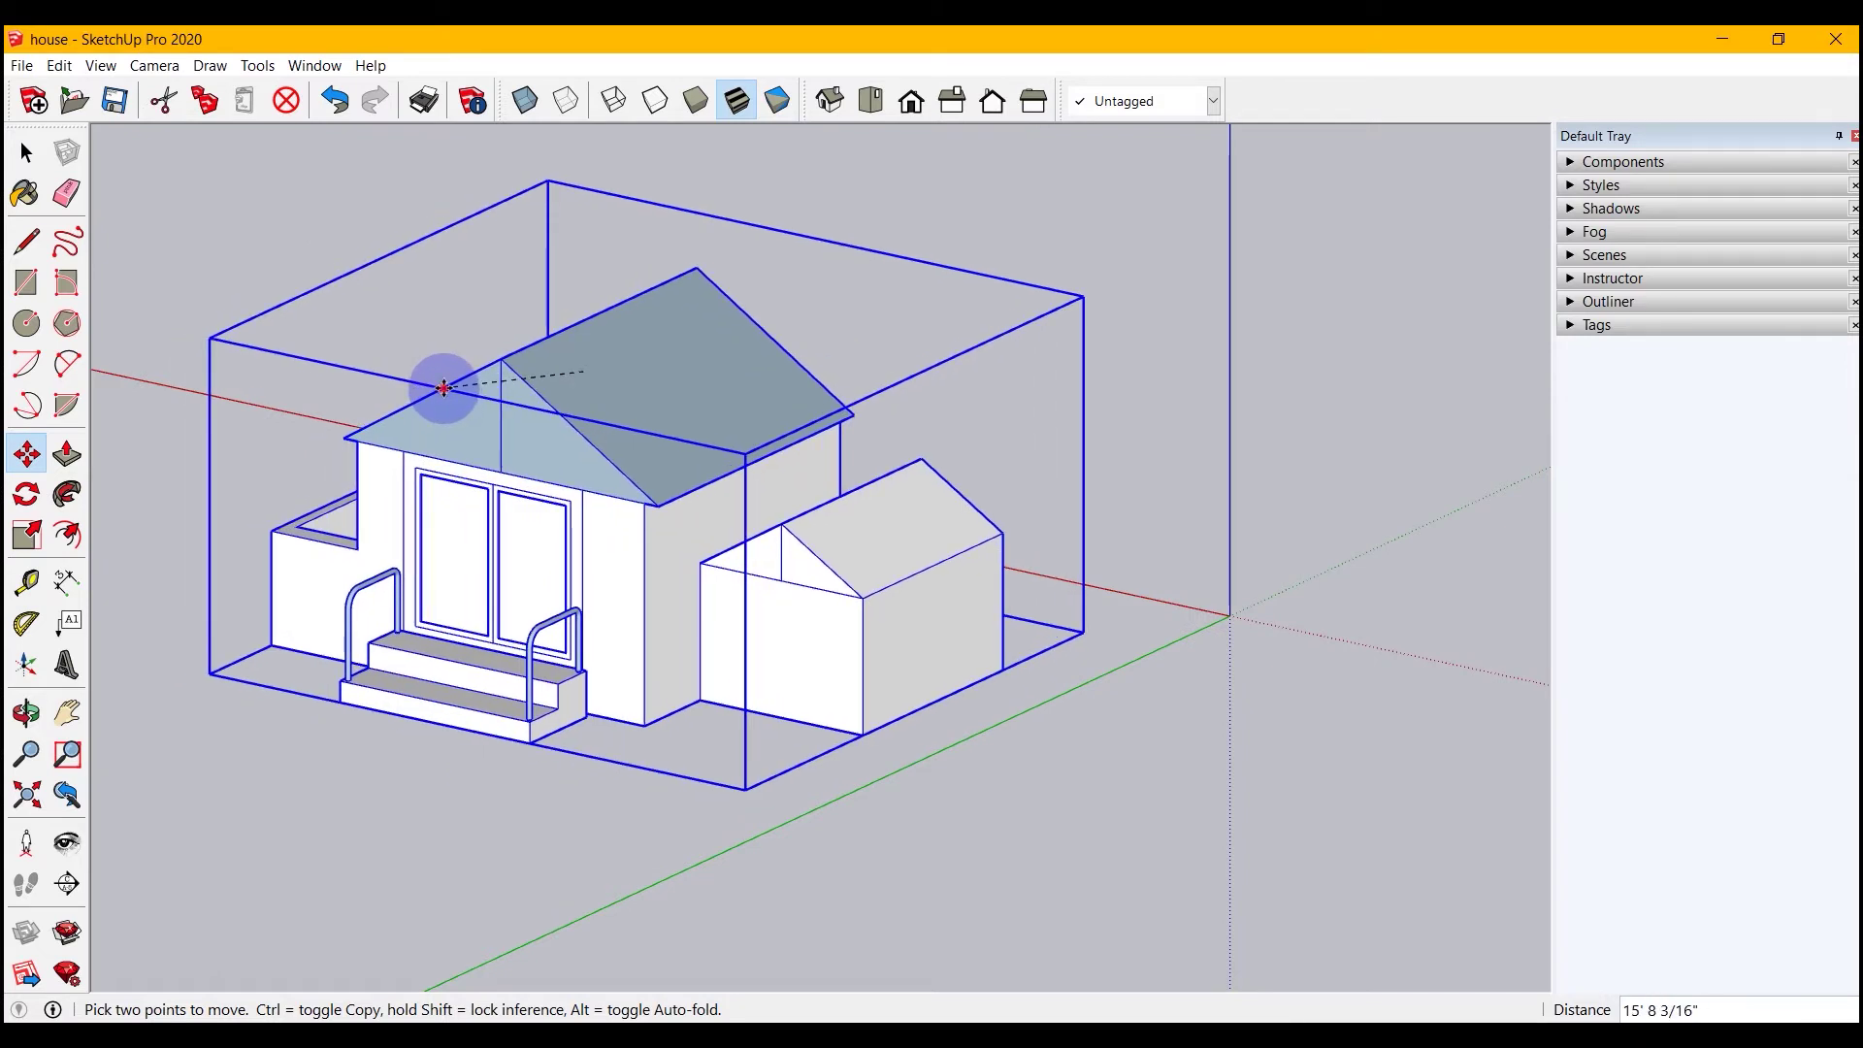
key("ctrl+z")
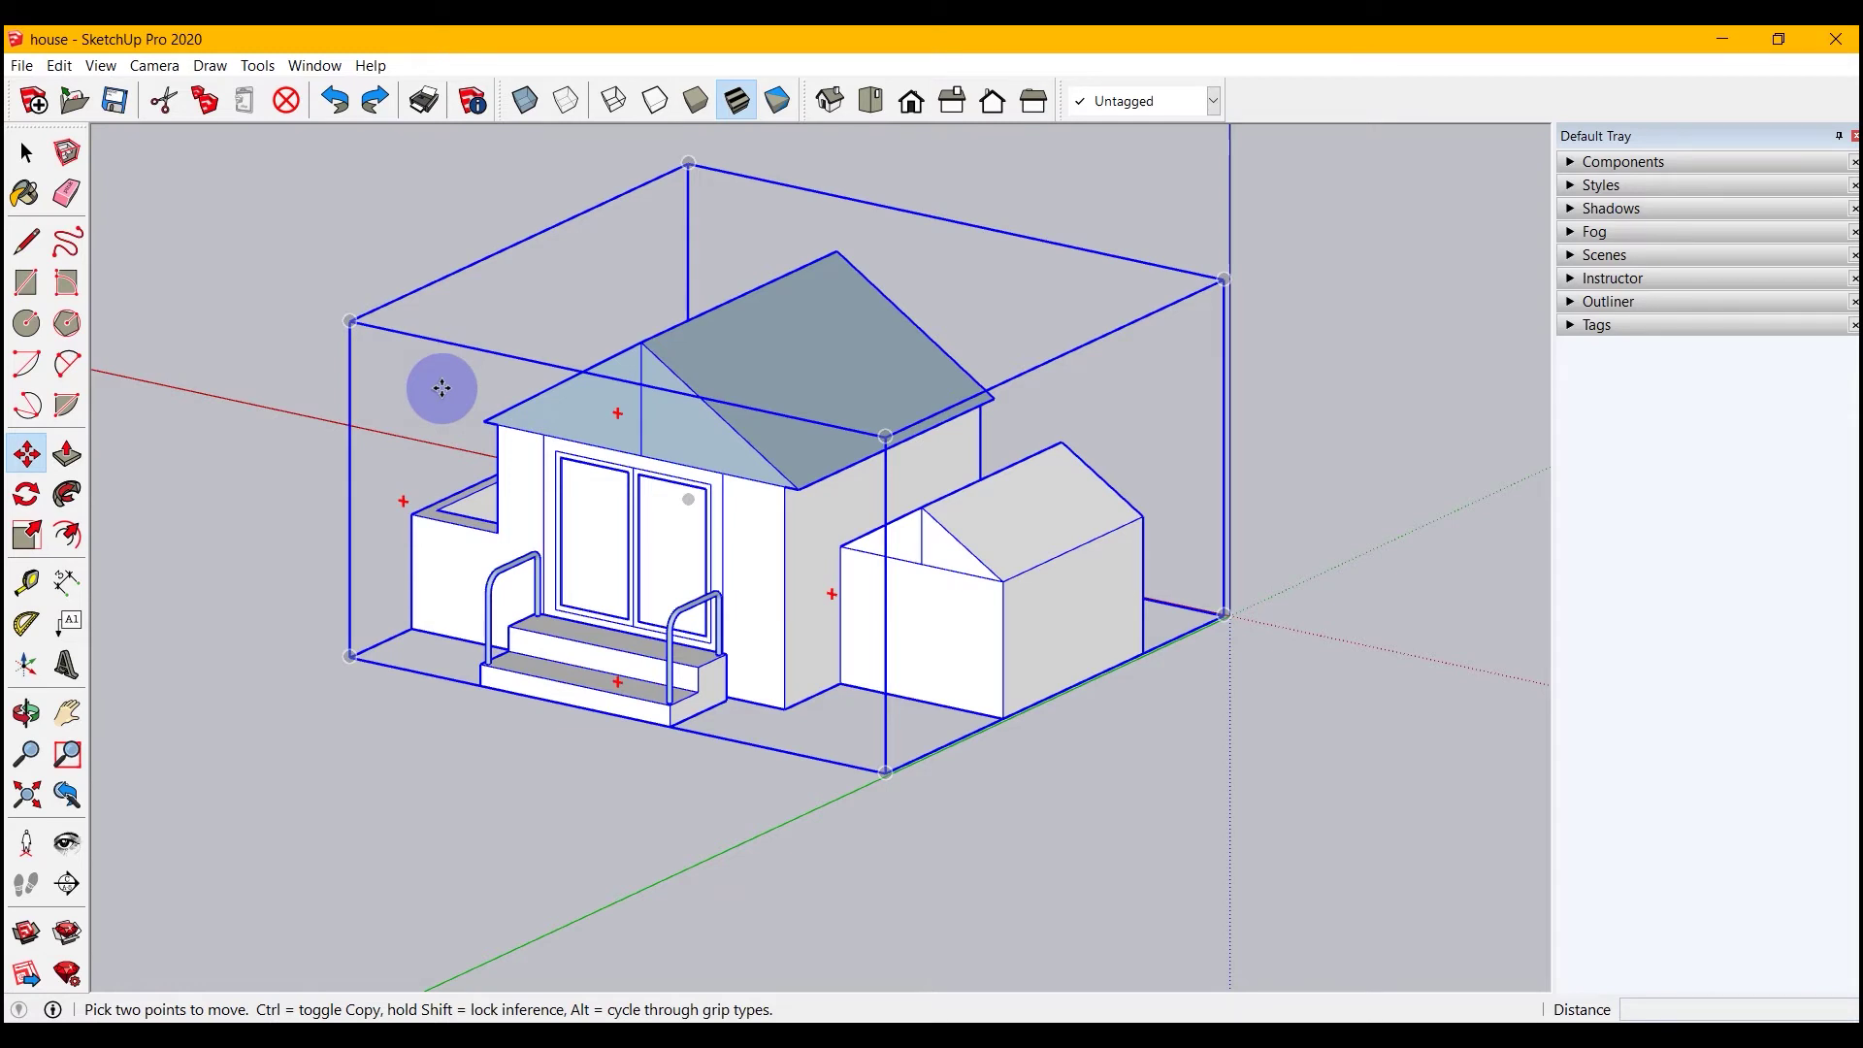
left_click(27, 153)
left_click(1225, 790)
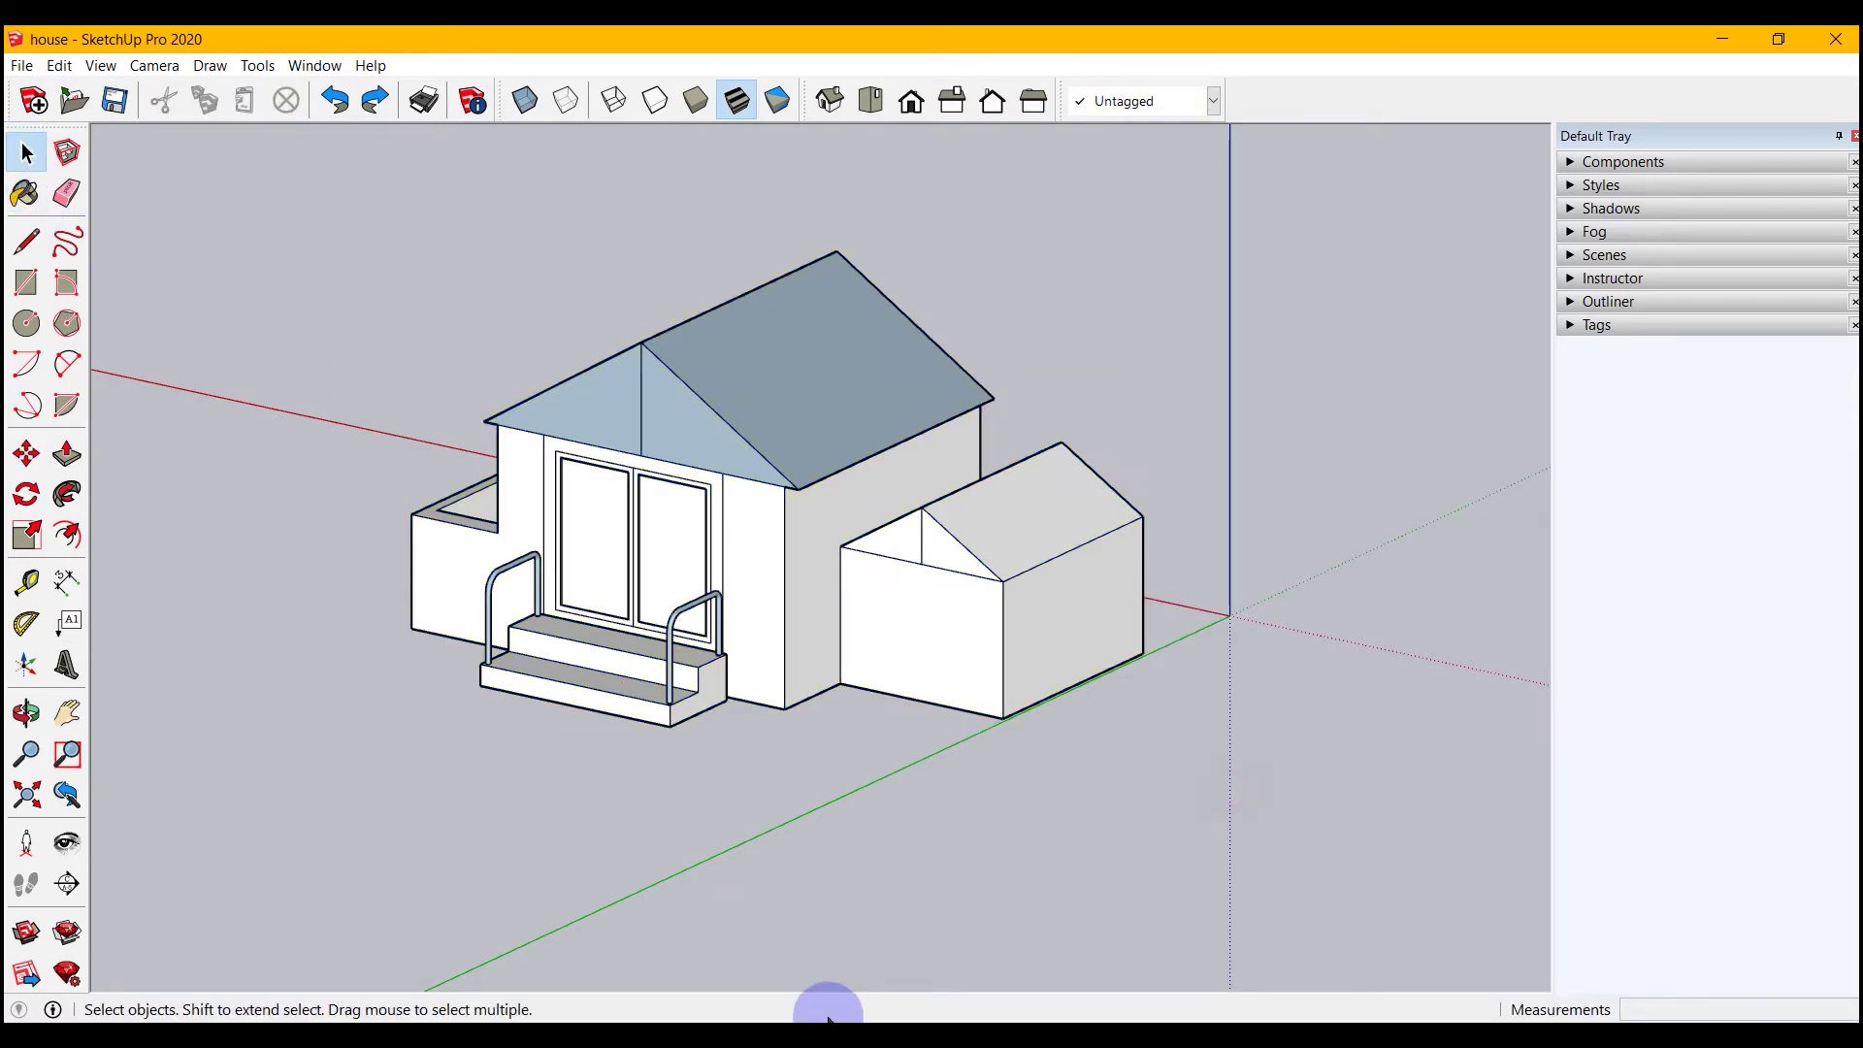
Step: Explode the house group back into loose geometry
left_click(635, 492)
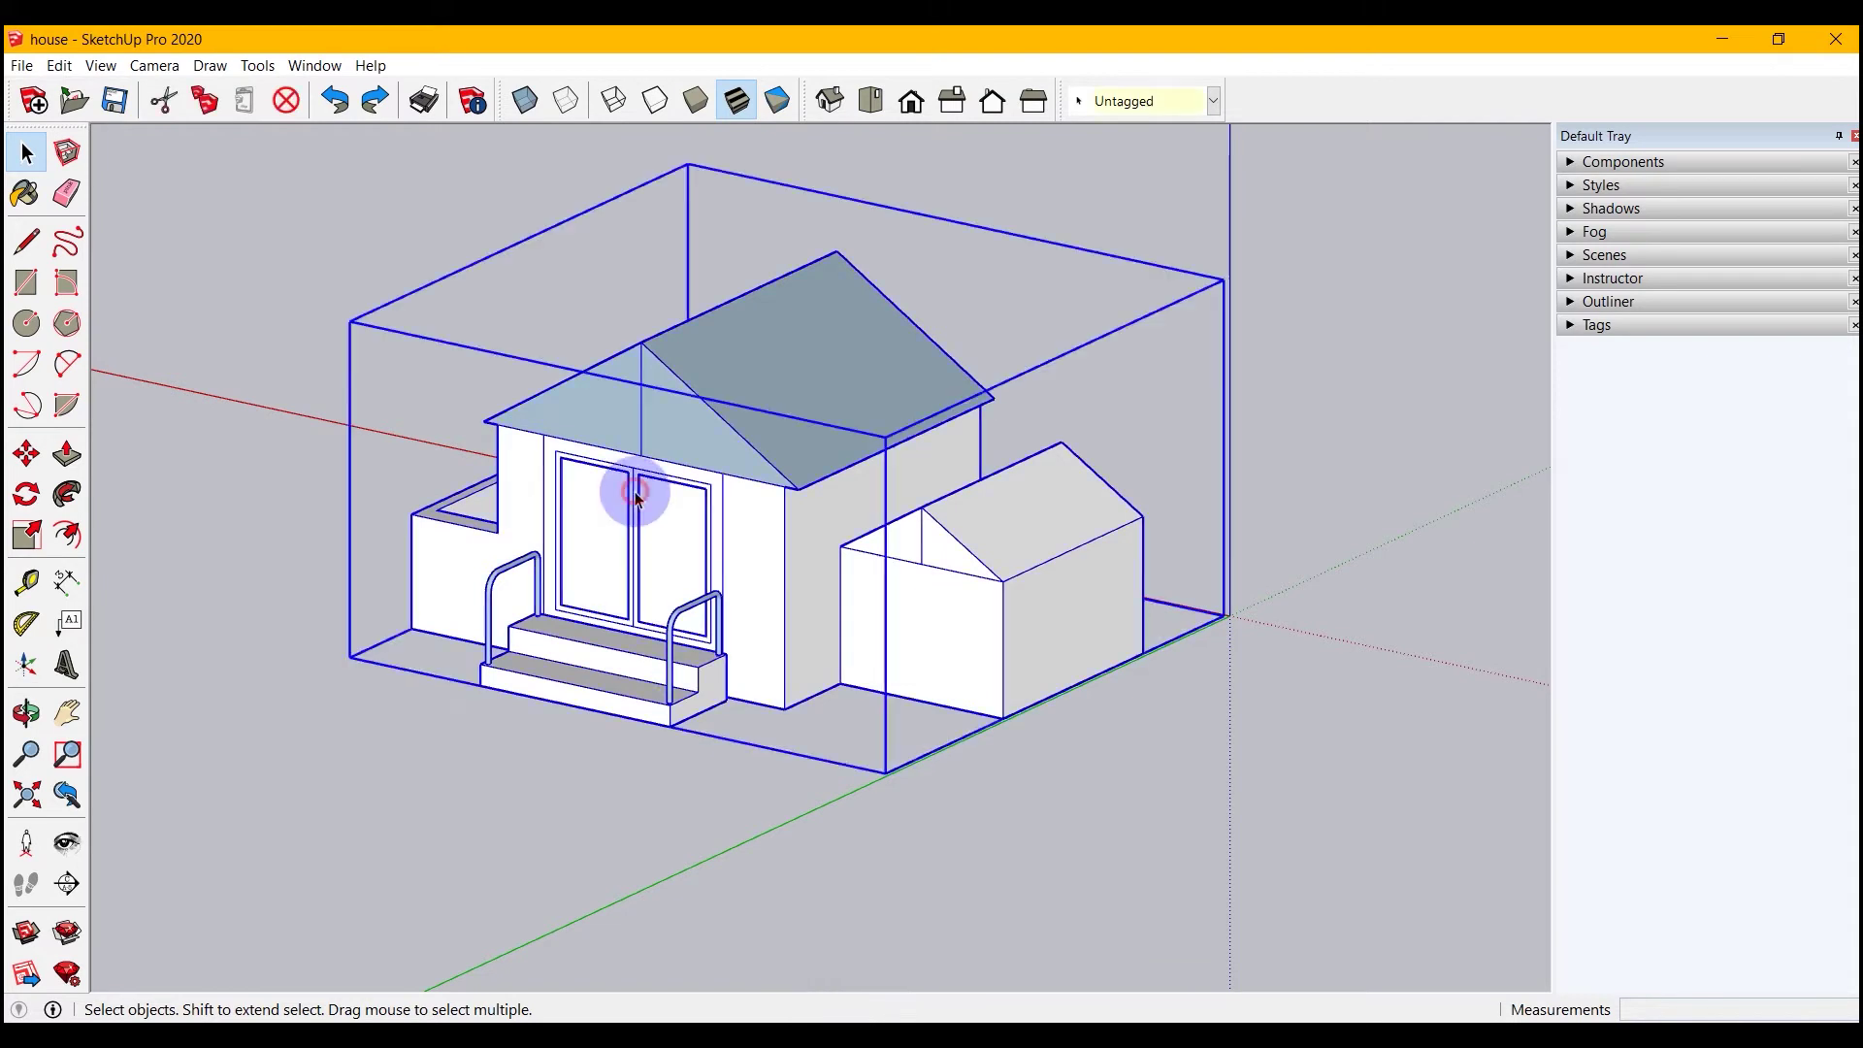
right_click(777, 549)
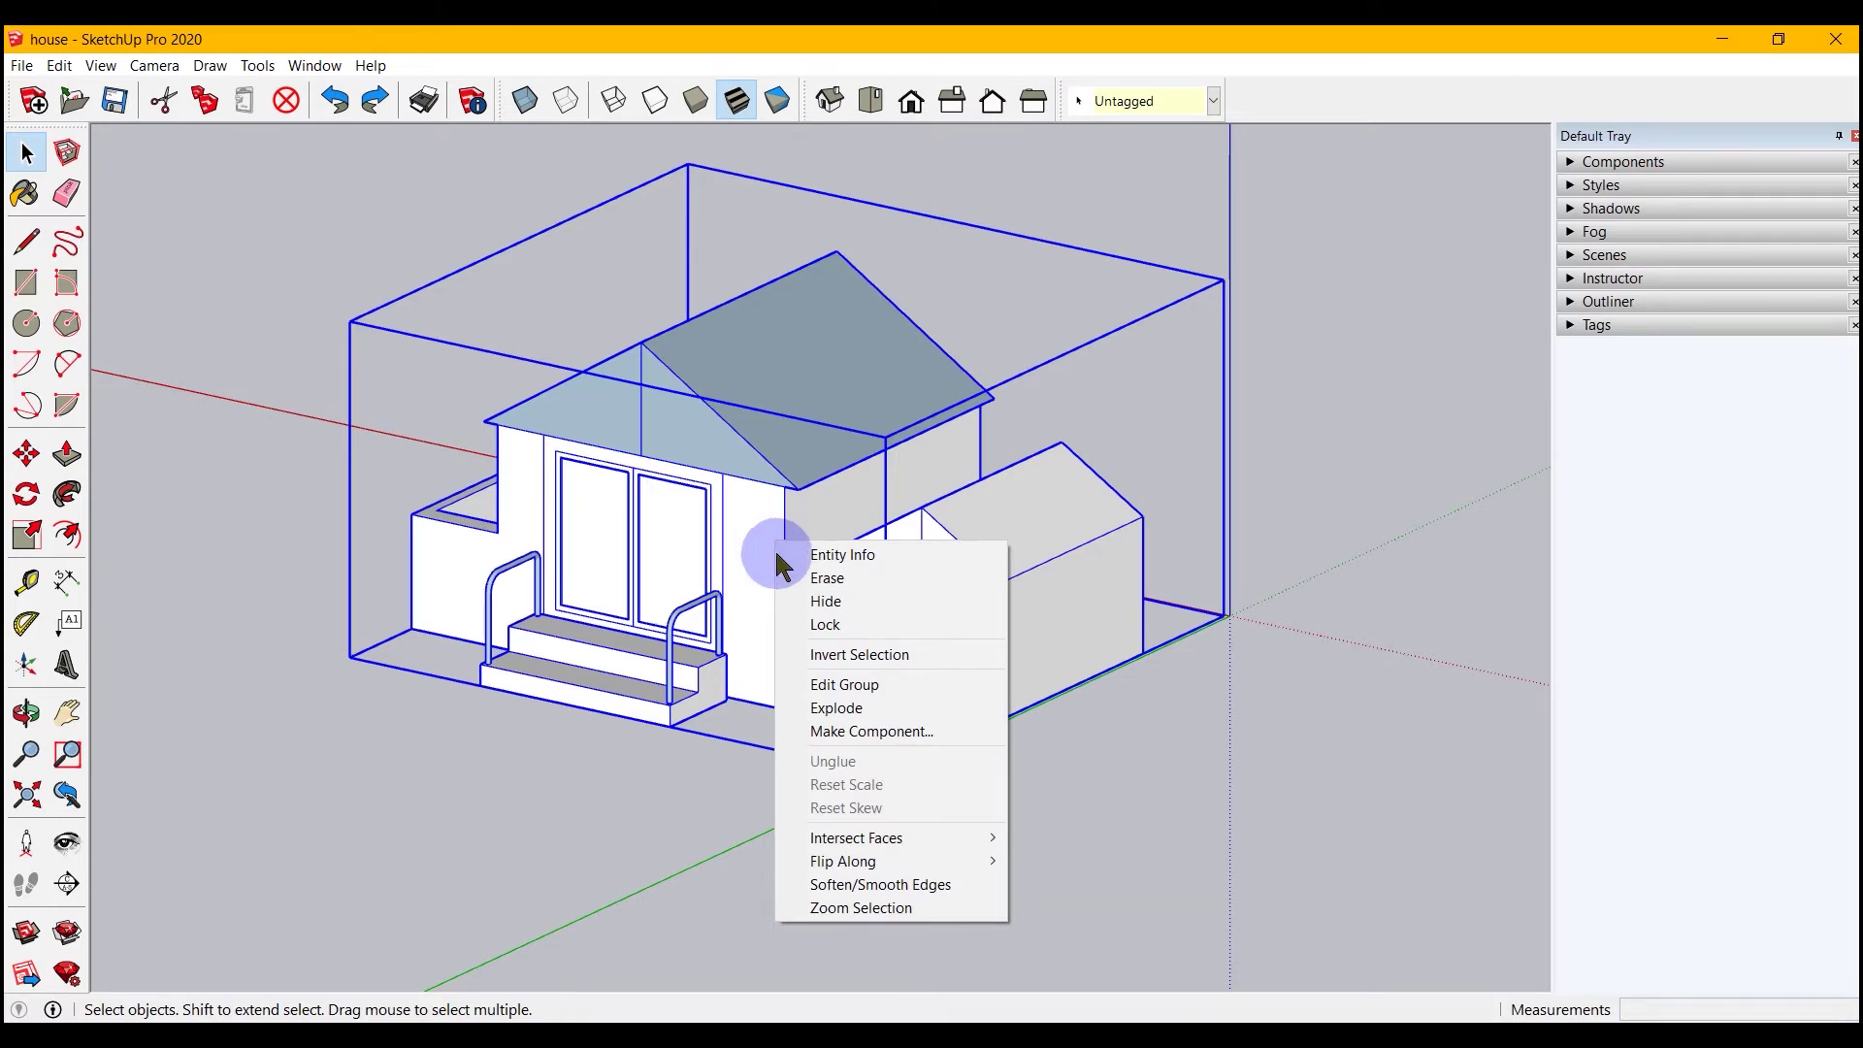
left_click(837, 719)
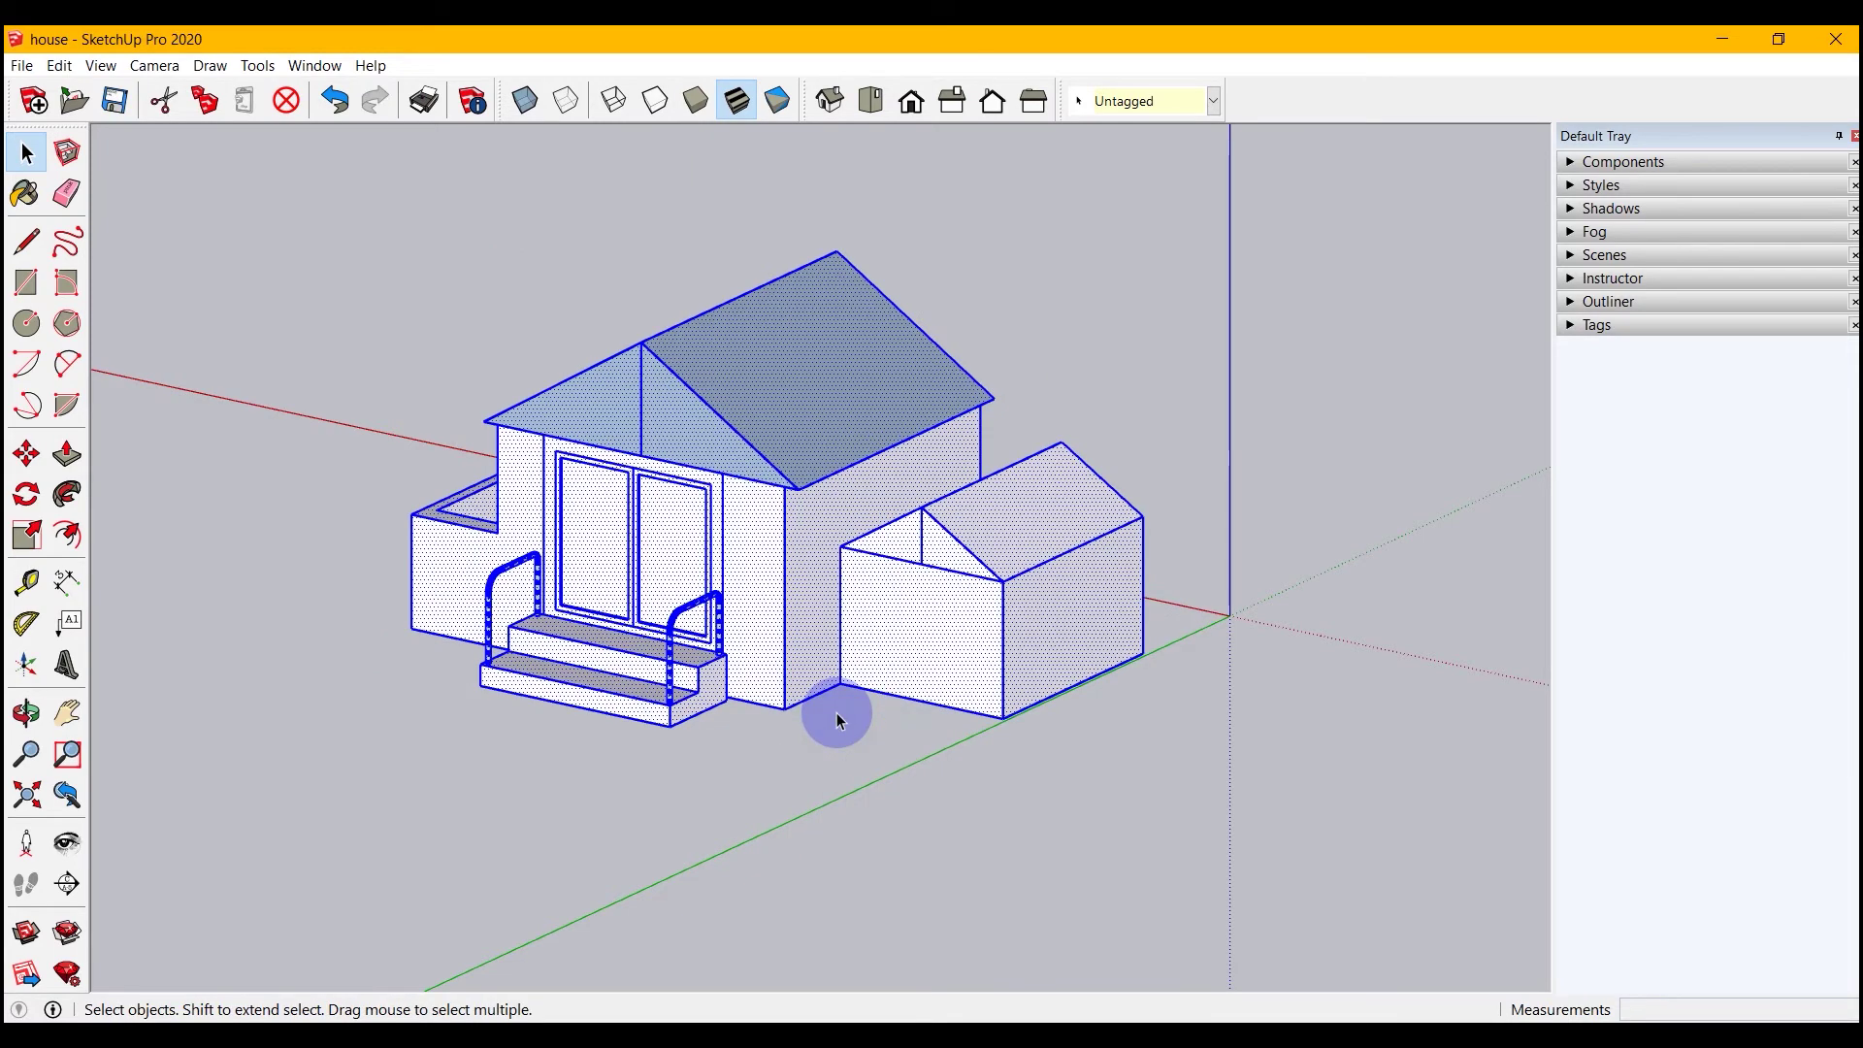
Step: Select individual wall, roof and gable faces to check whether they are separate, then clear the selection
left_click(1119, 847)
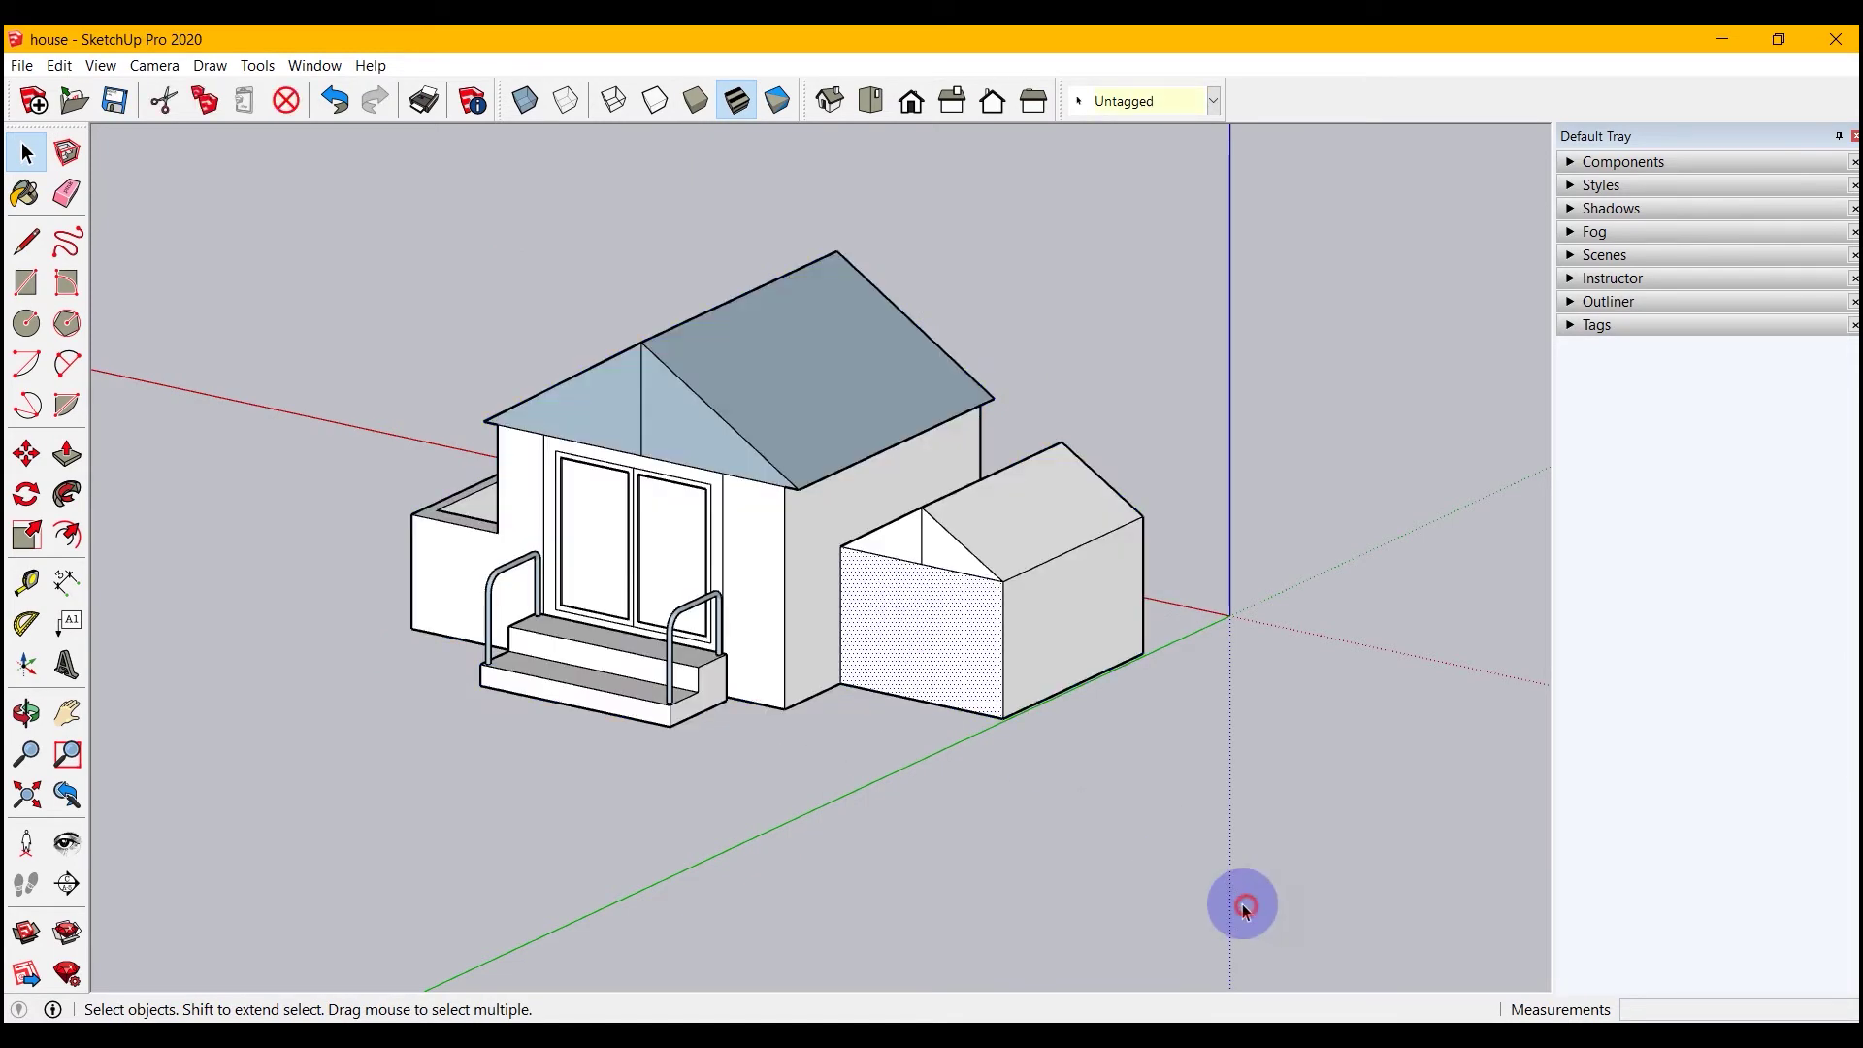
left_click(801, 517)
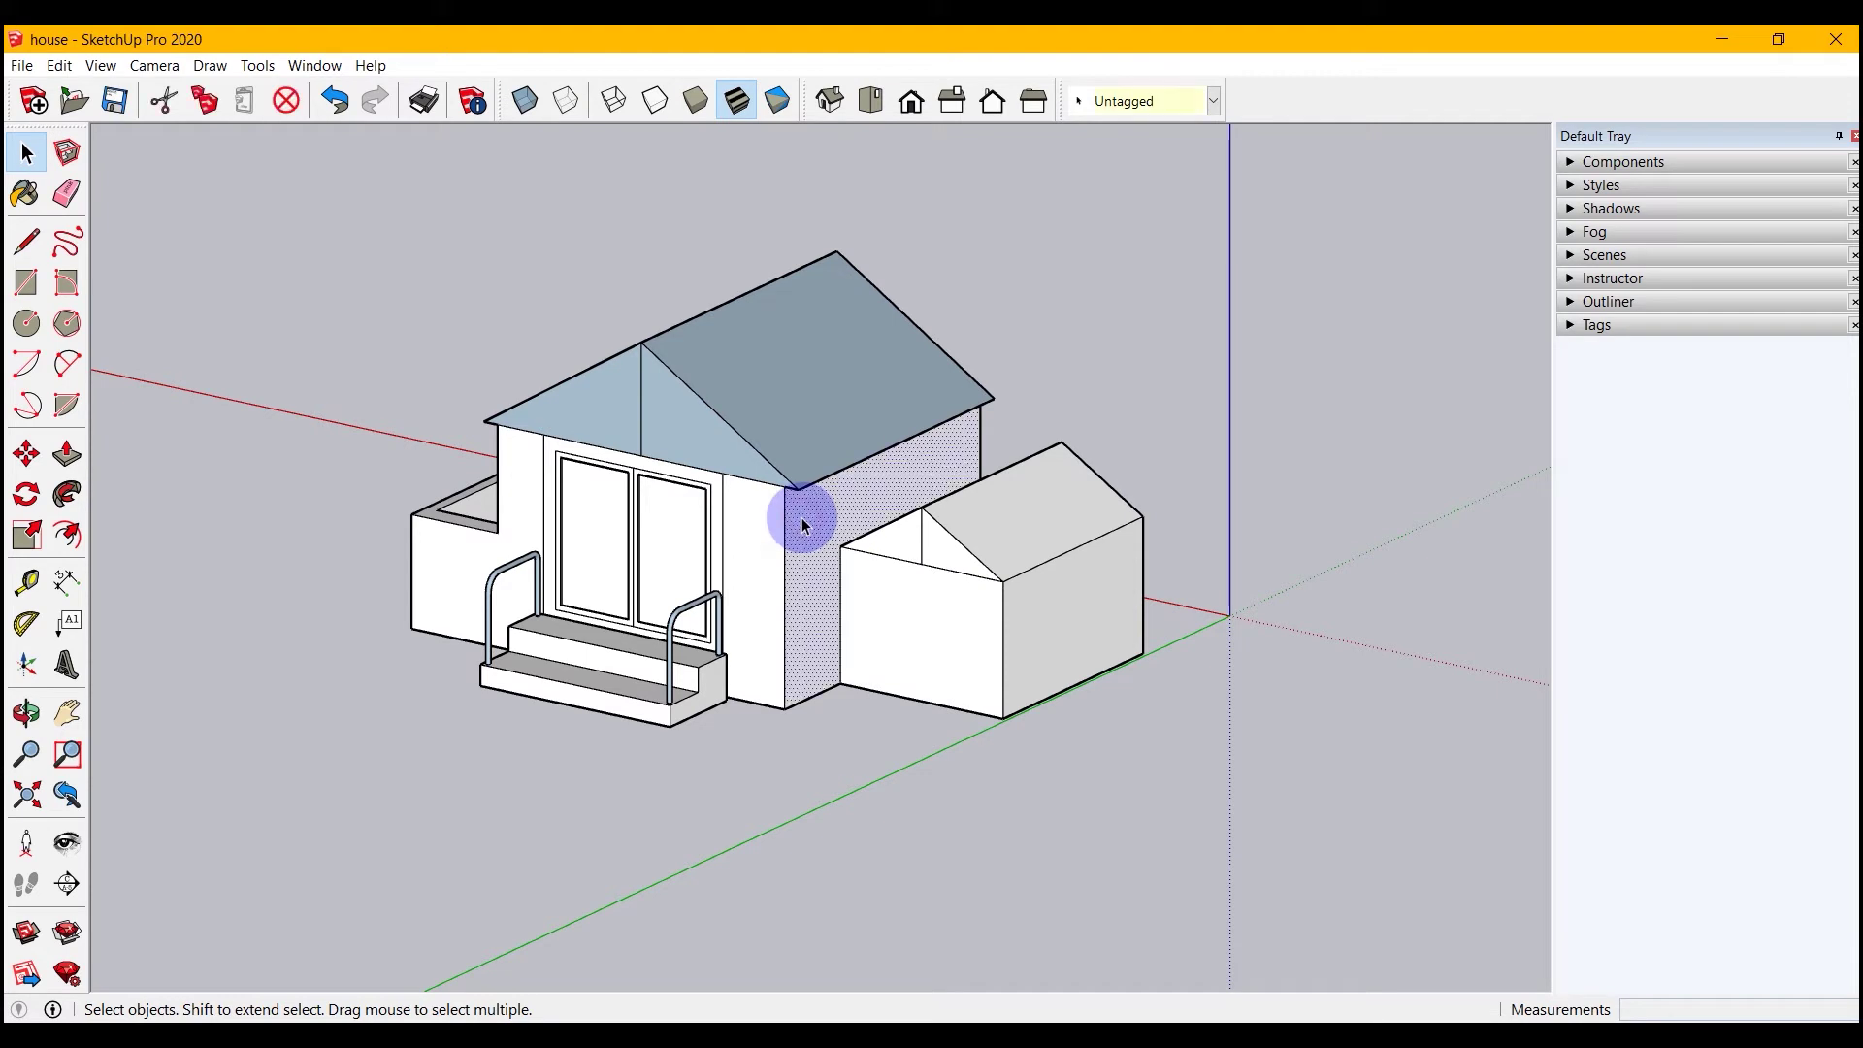
left_click(769, 410)
left_click(573, 448)
left_click(533, 466)
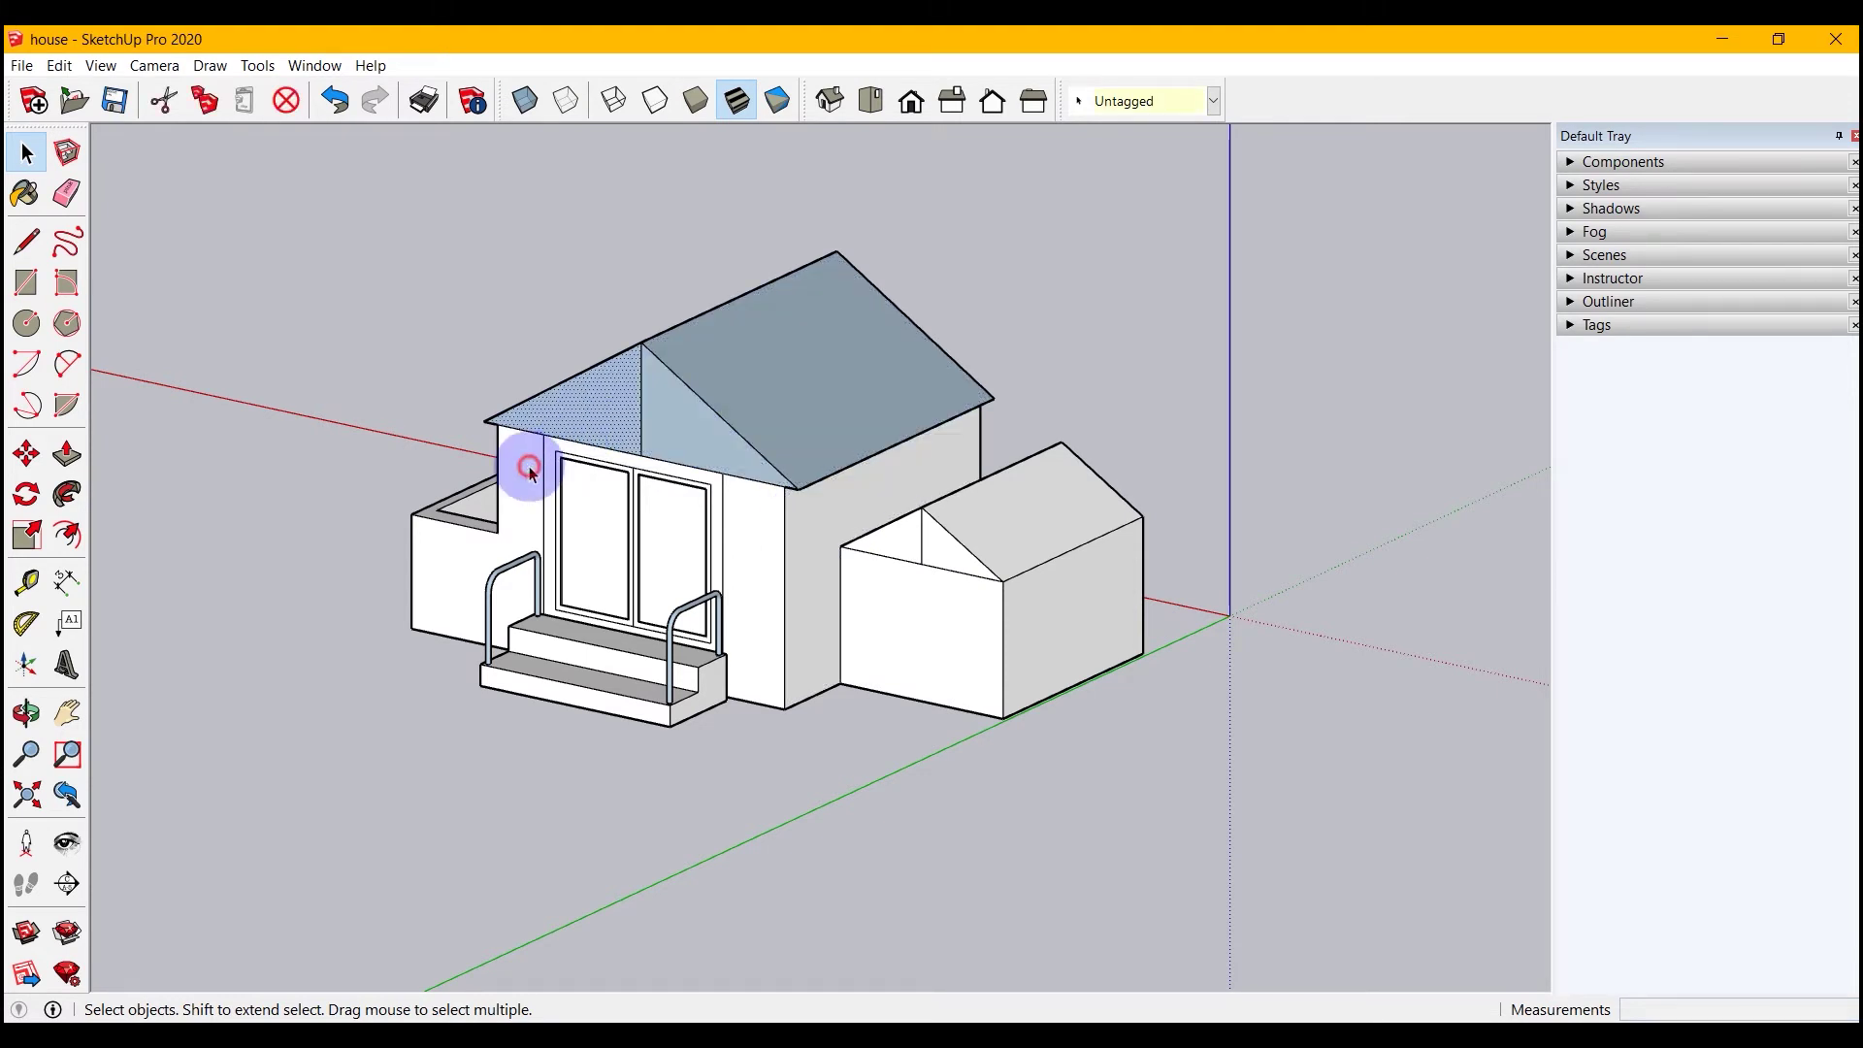
left_click(806, 802)
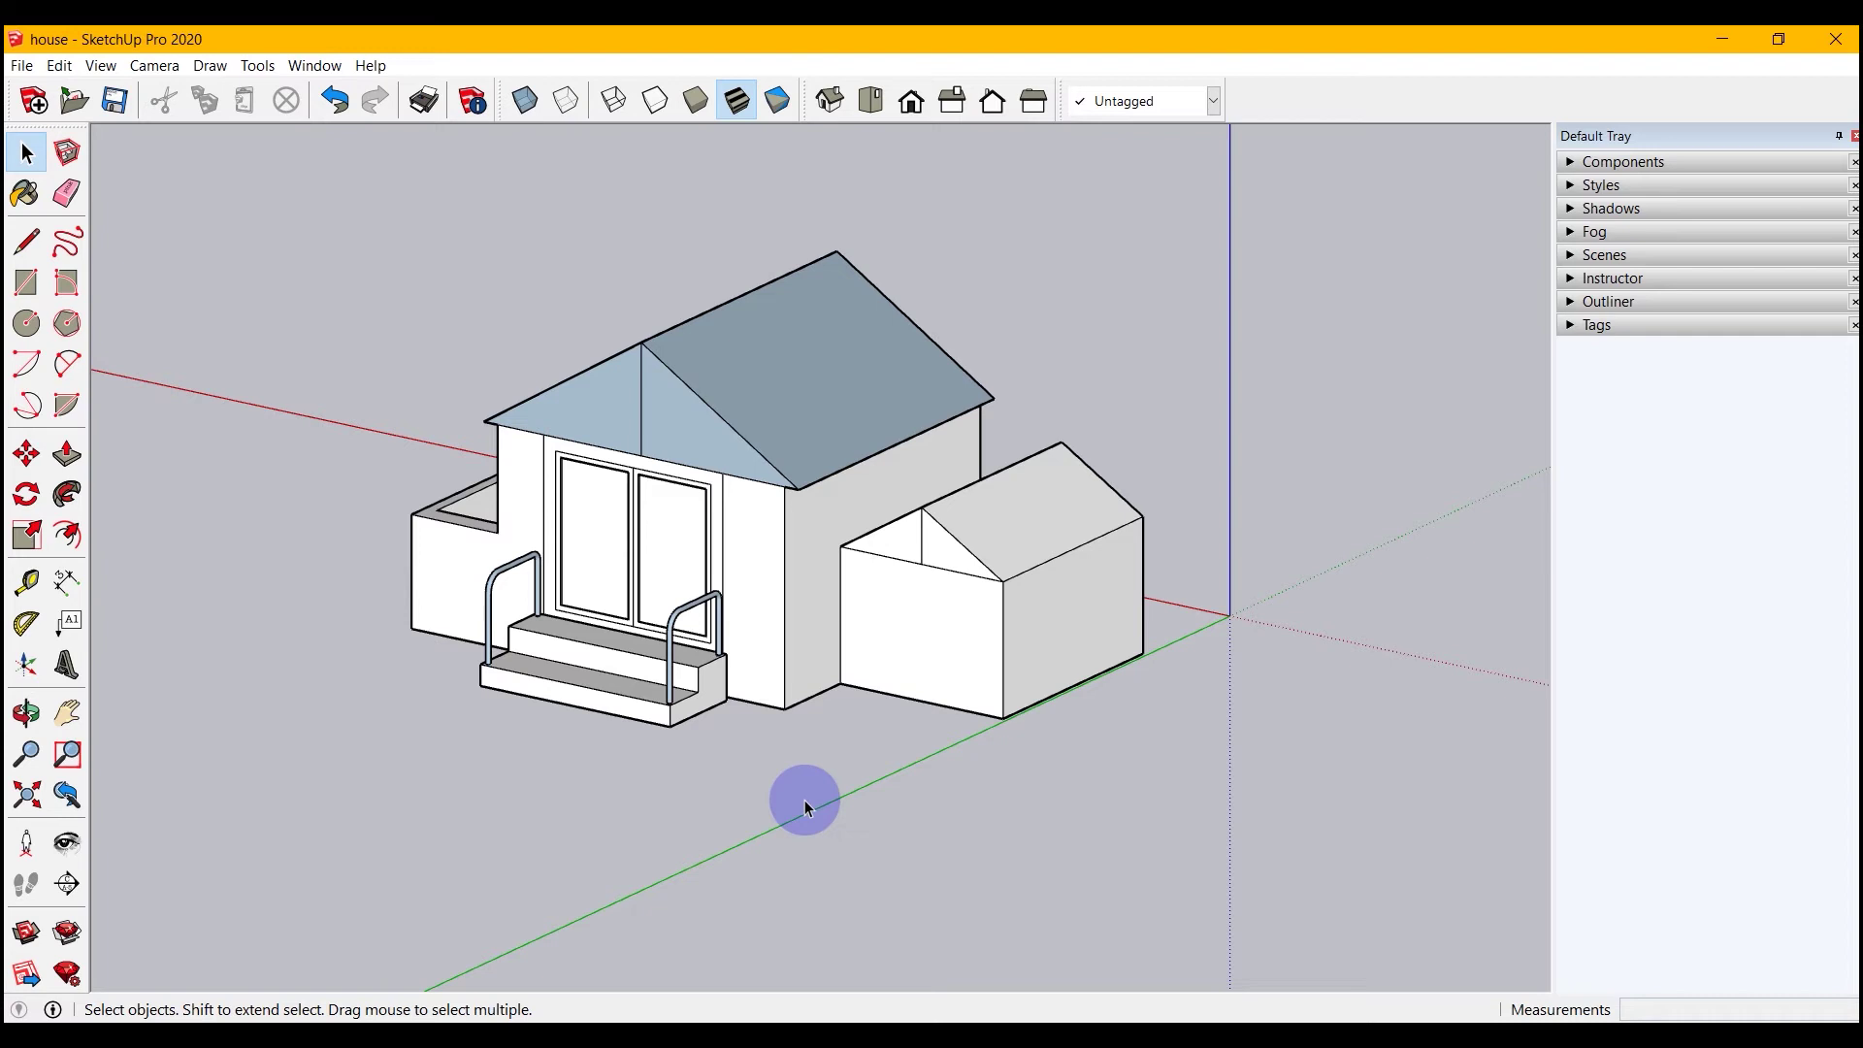
Step: From a side view, select the main house with its extension, excluding the front steps and railings, and make it a group
left_click_drag(1181, 213, 654, 842)
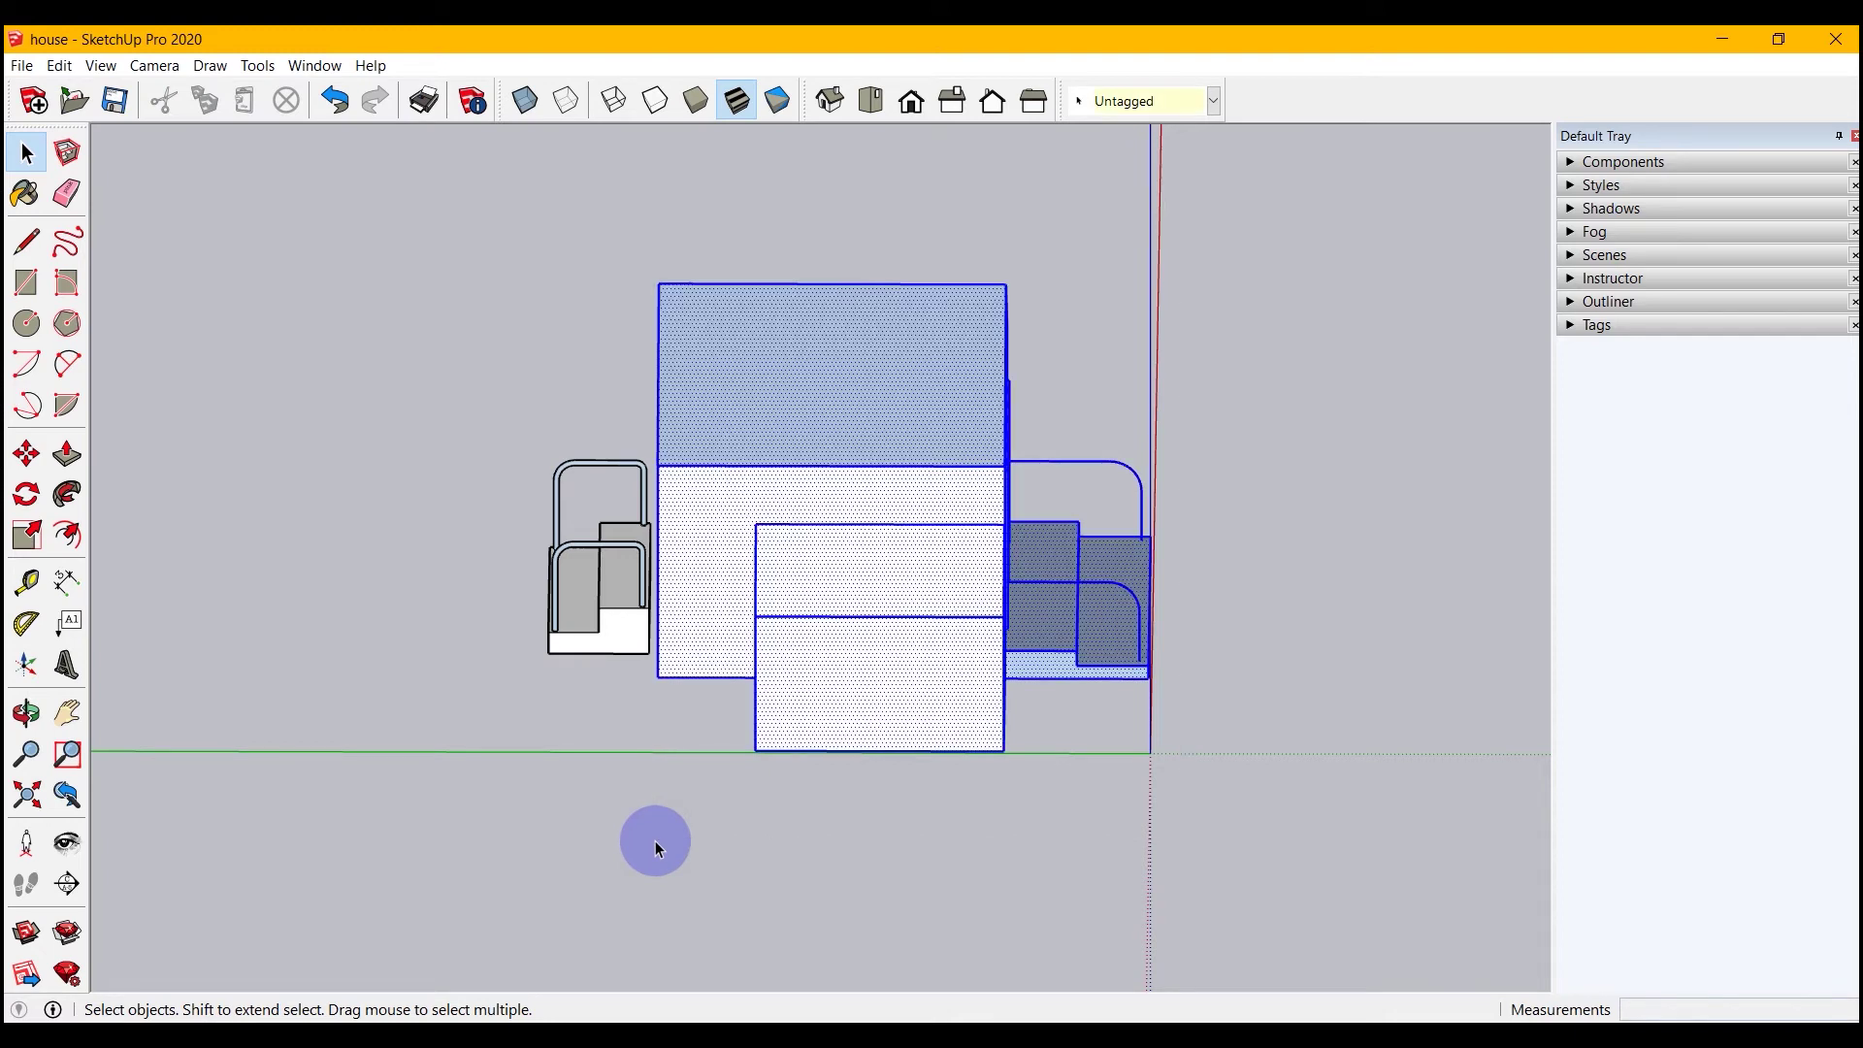
right_click(842, 514)
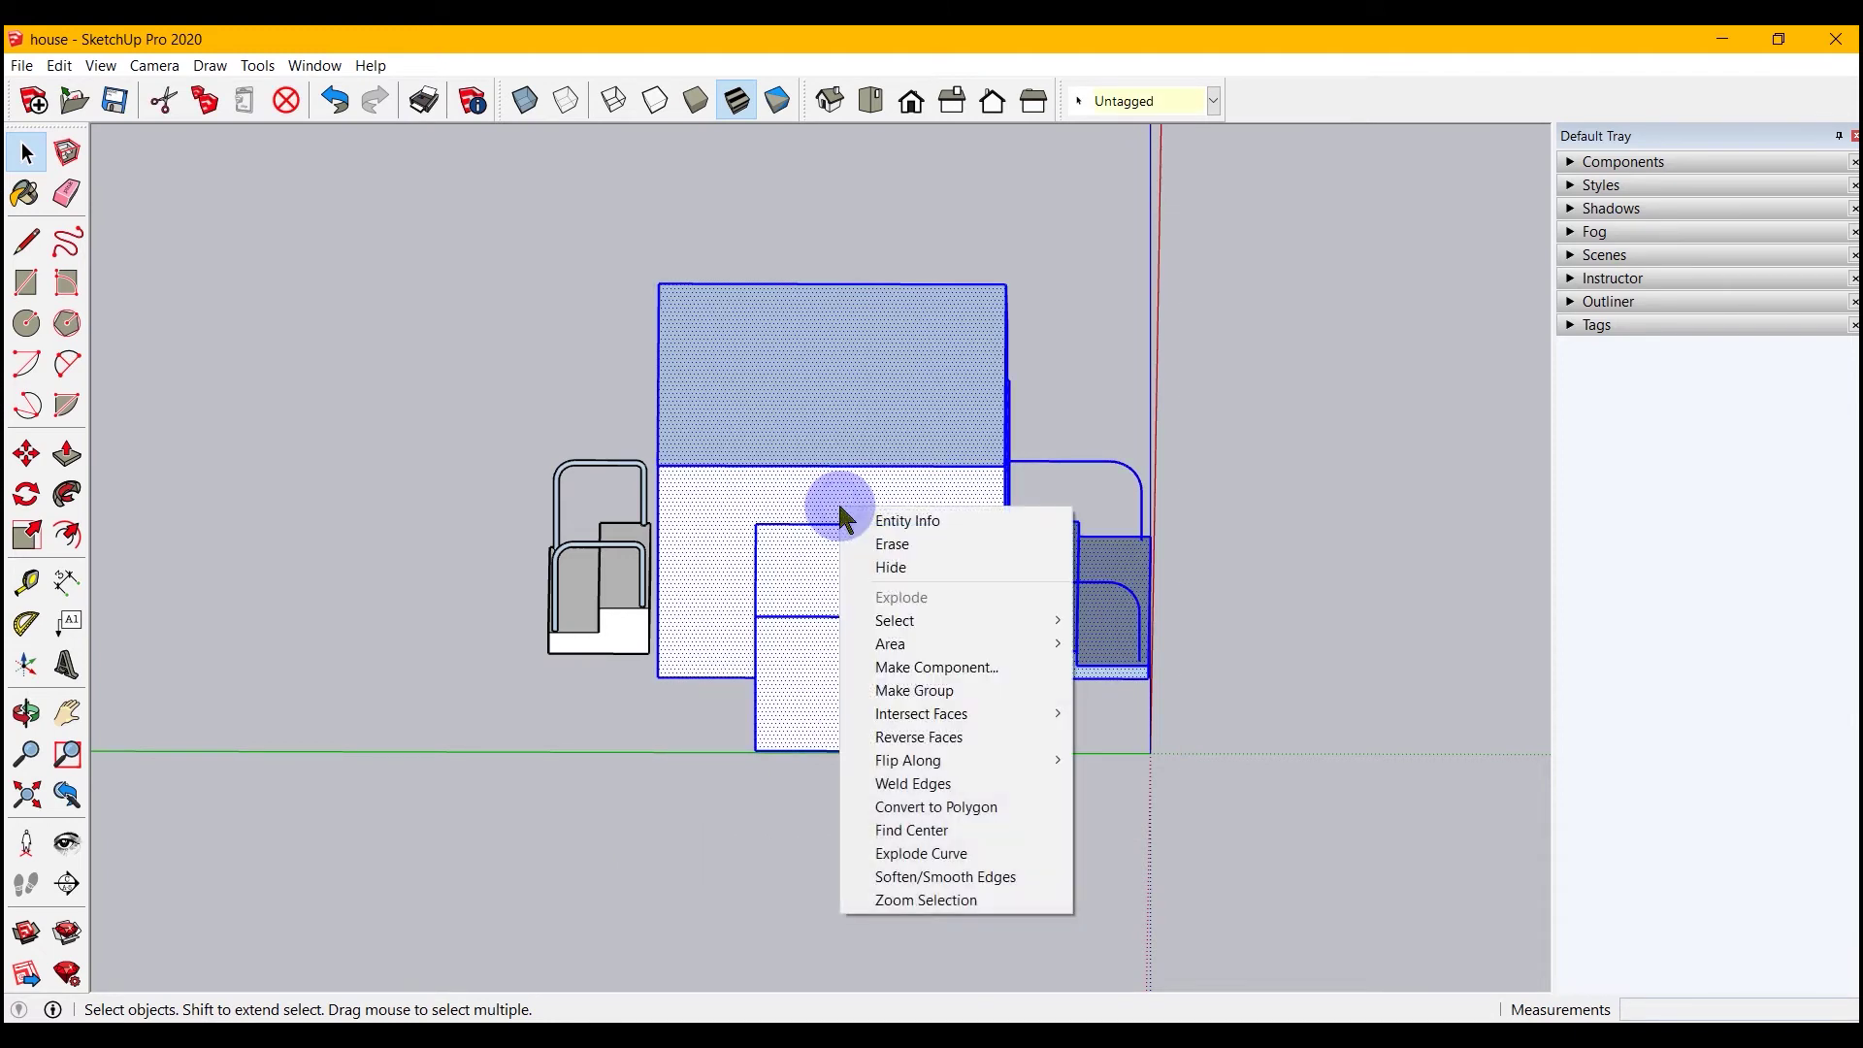
left_click(912, 691)
left_click(869, 879)
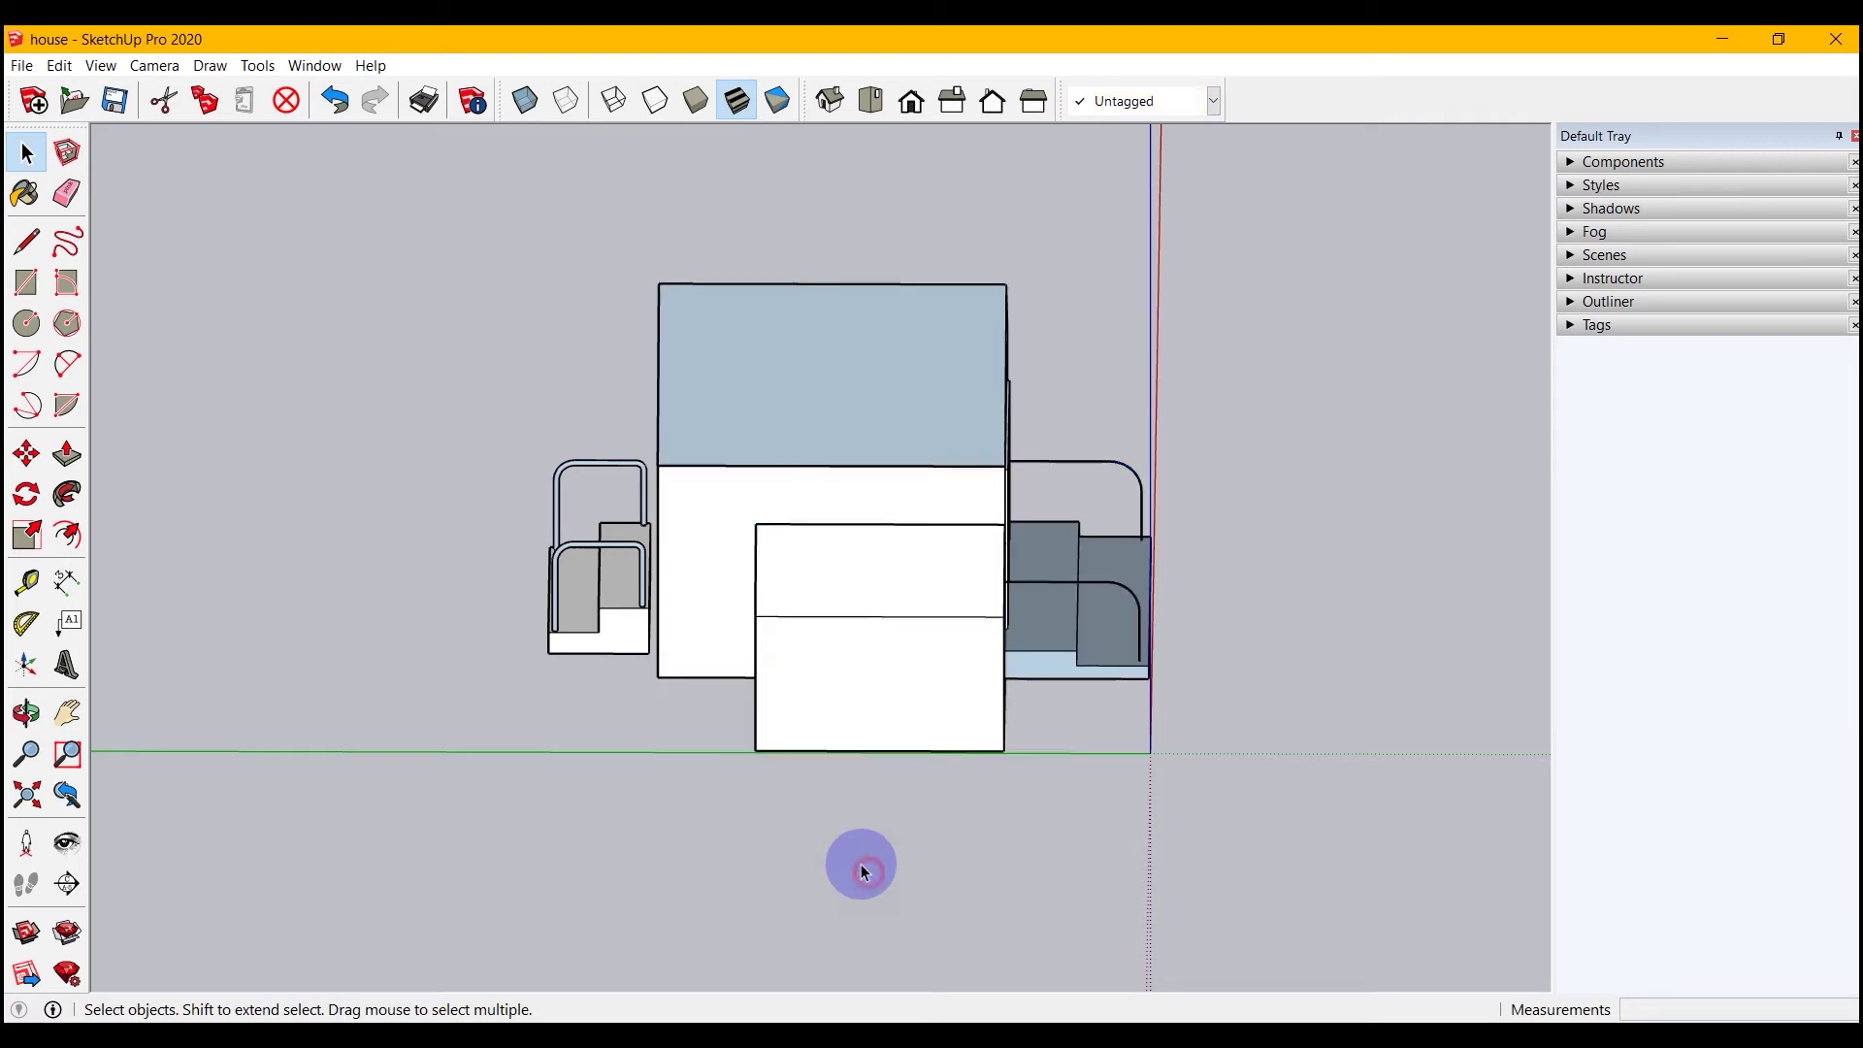
Step: Select the front steps together with both railings and make them a separate group
scroll(556, 655, "up", 5)
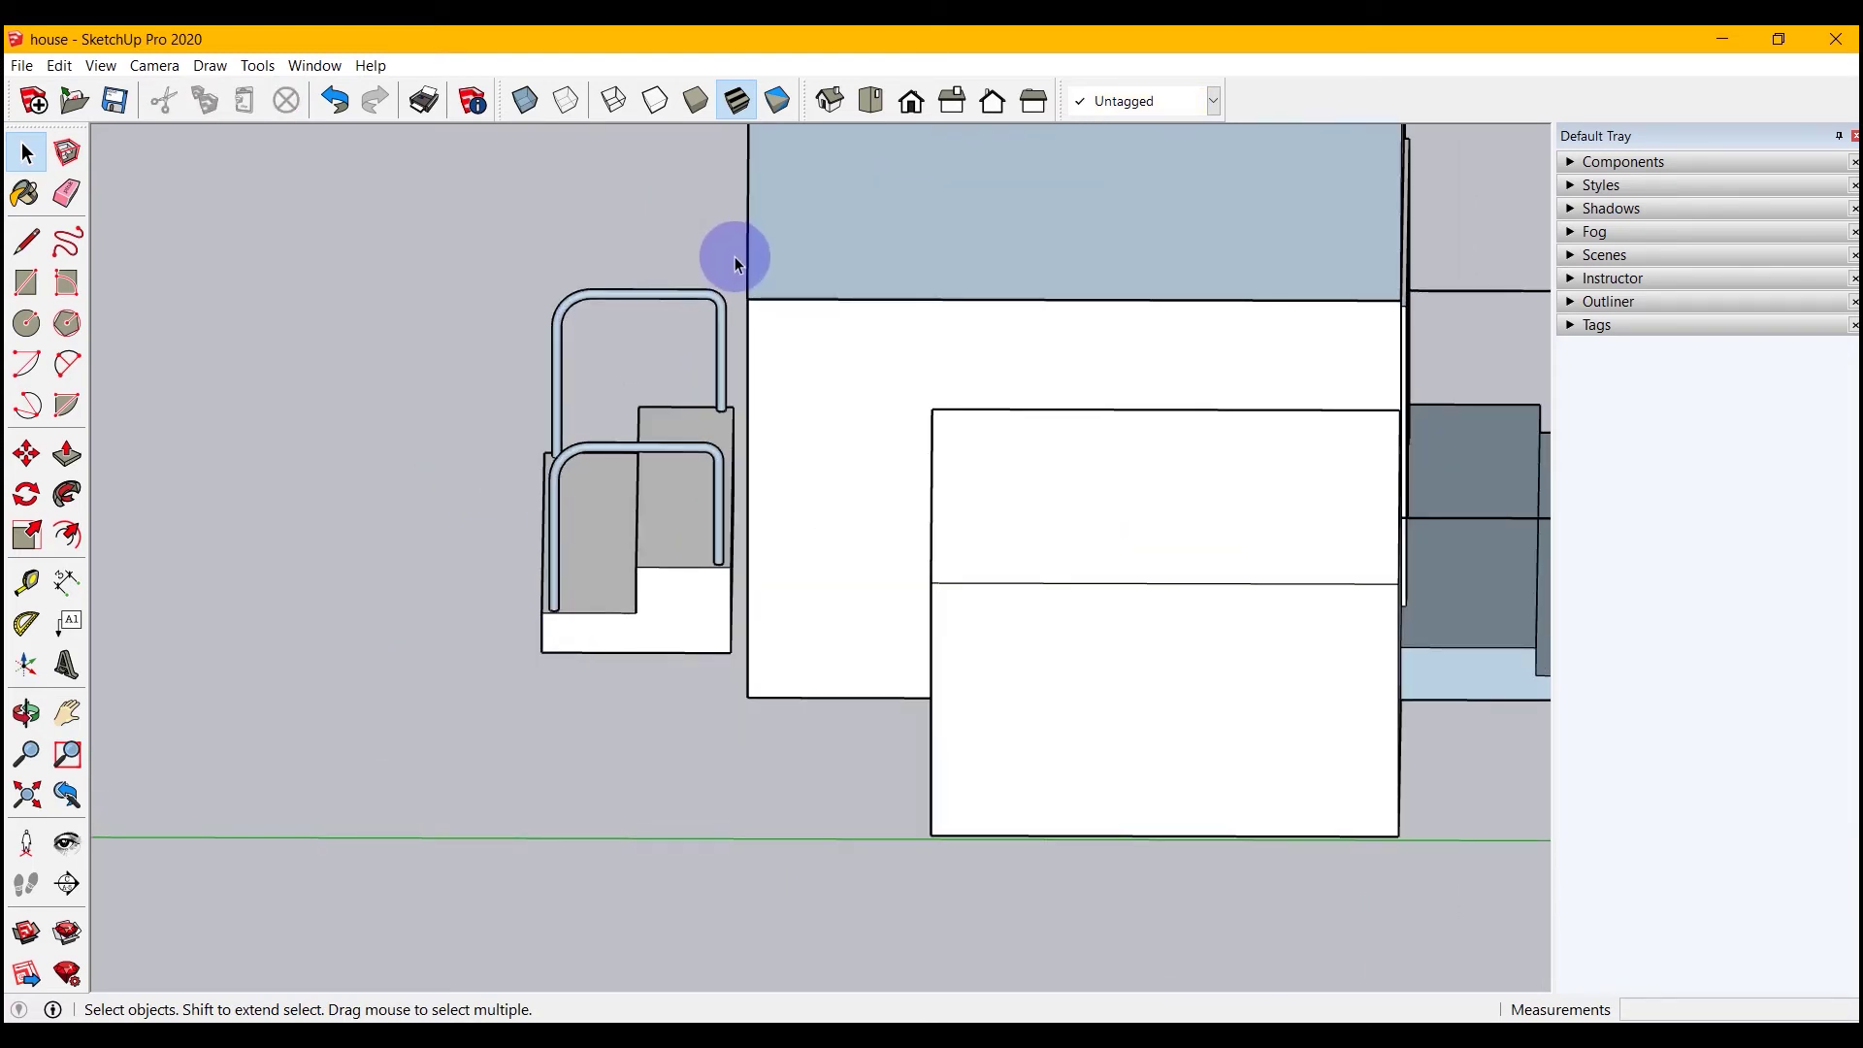
left_click_drag(738, 273, 454, 687)
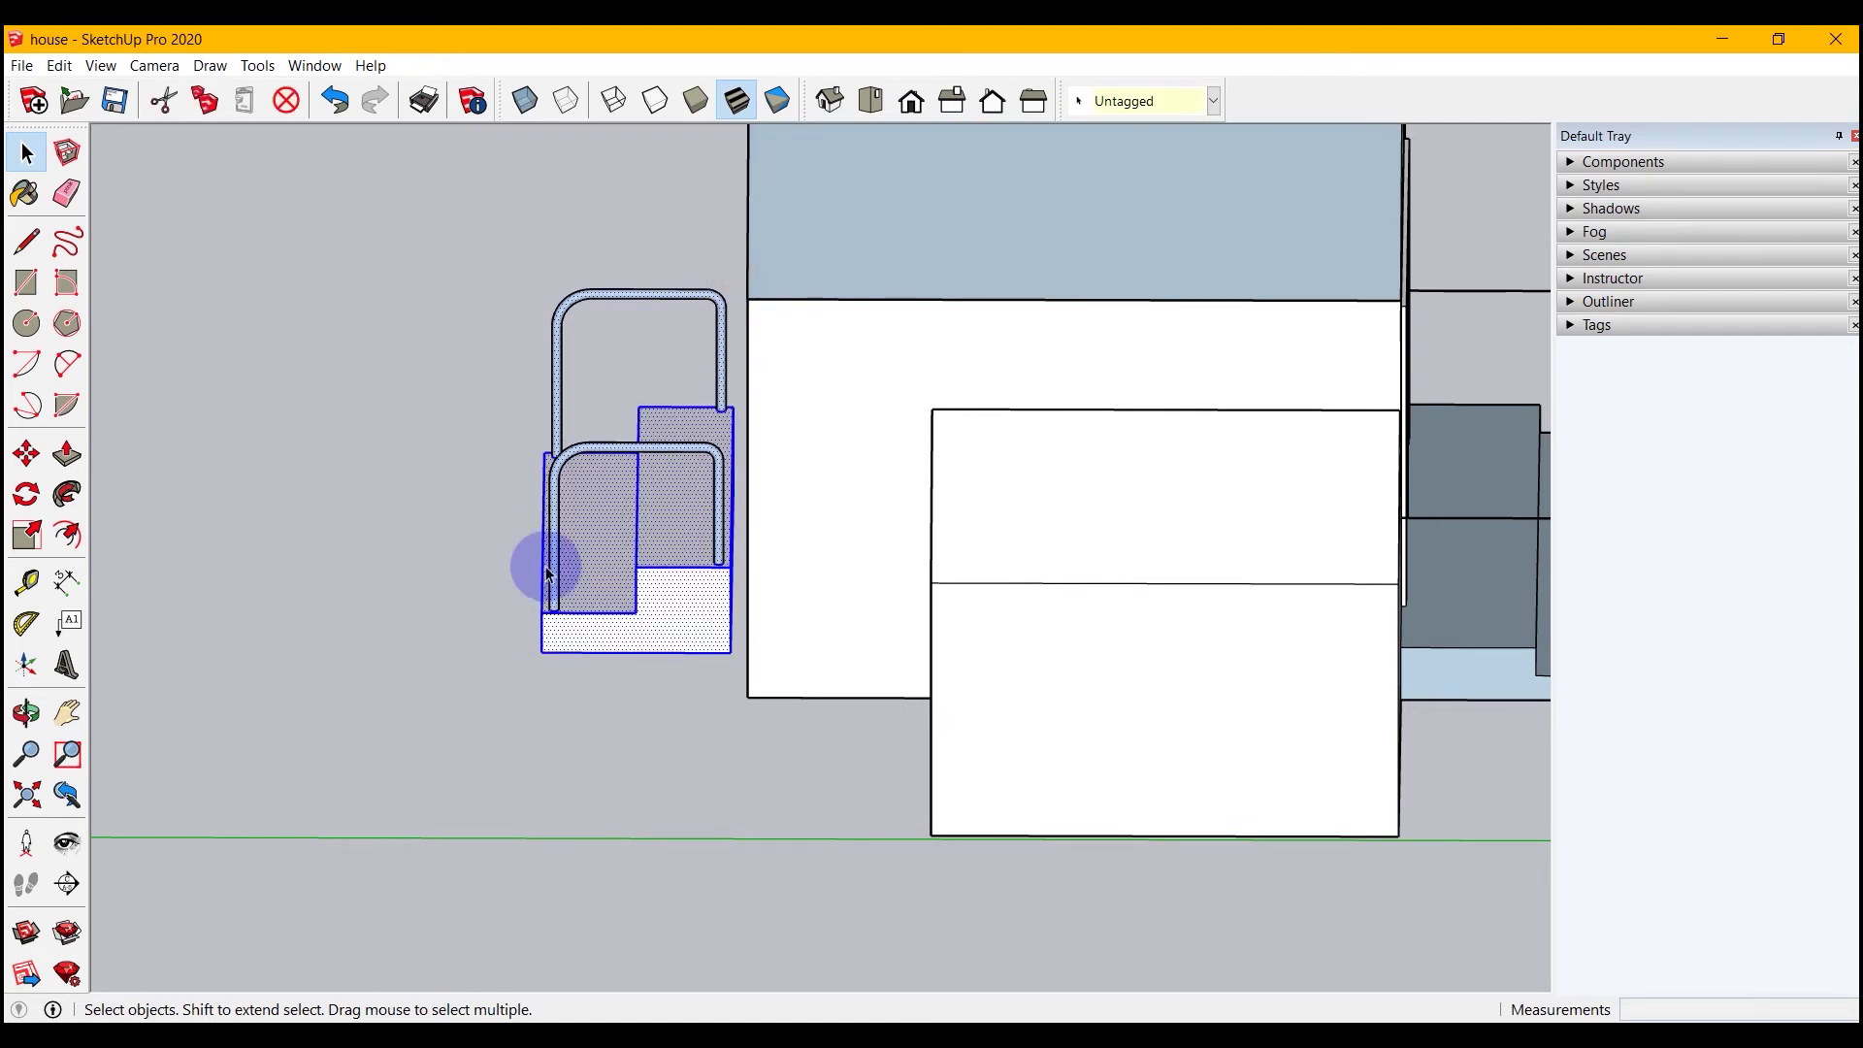
right_click(596, 533)
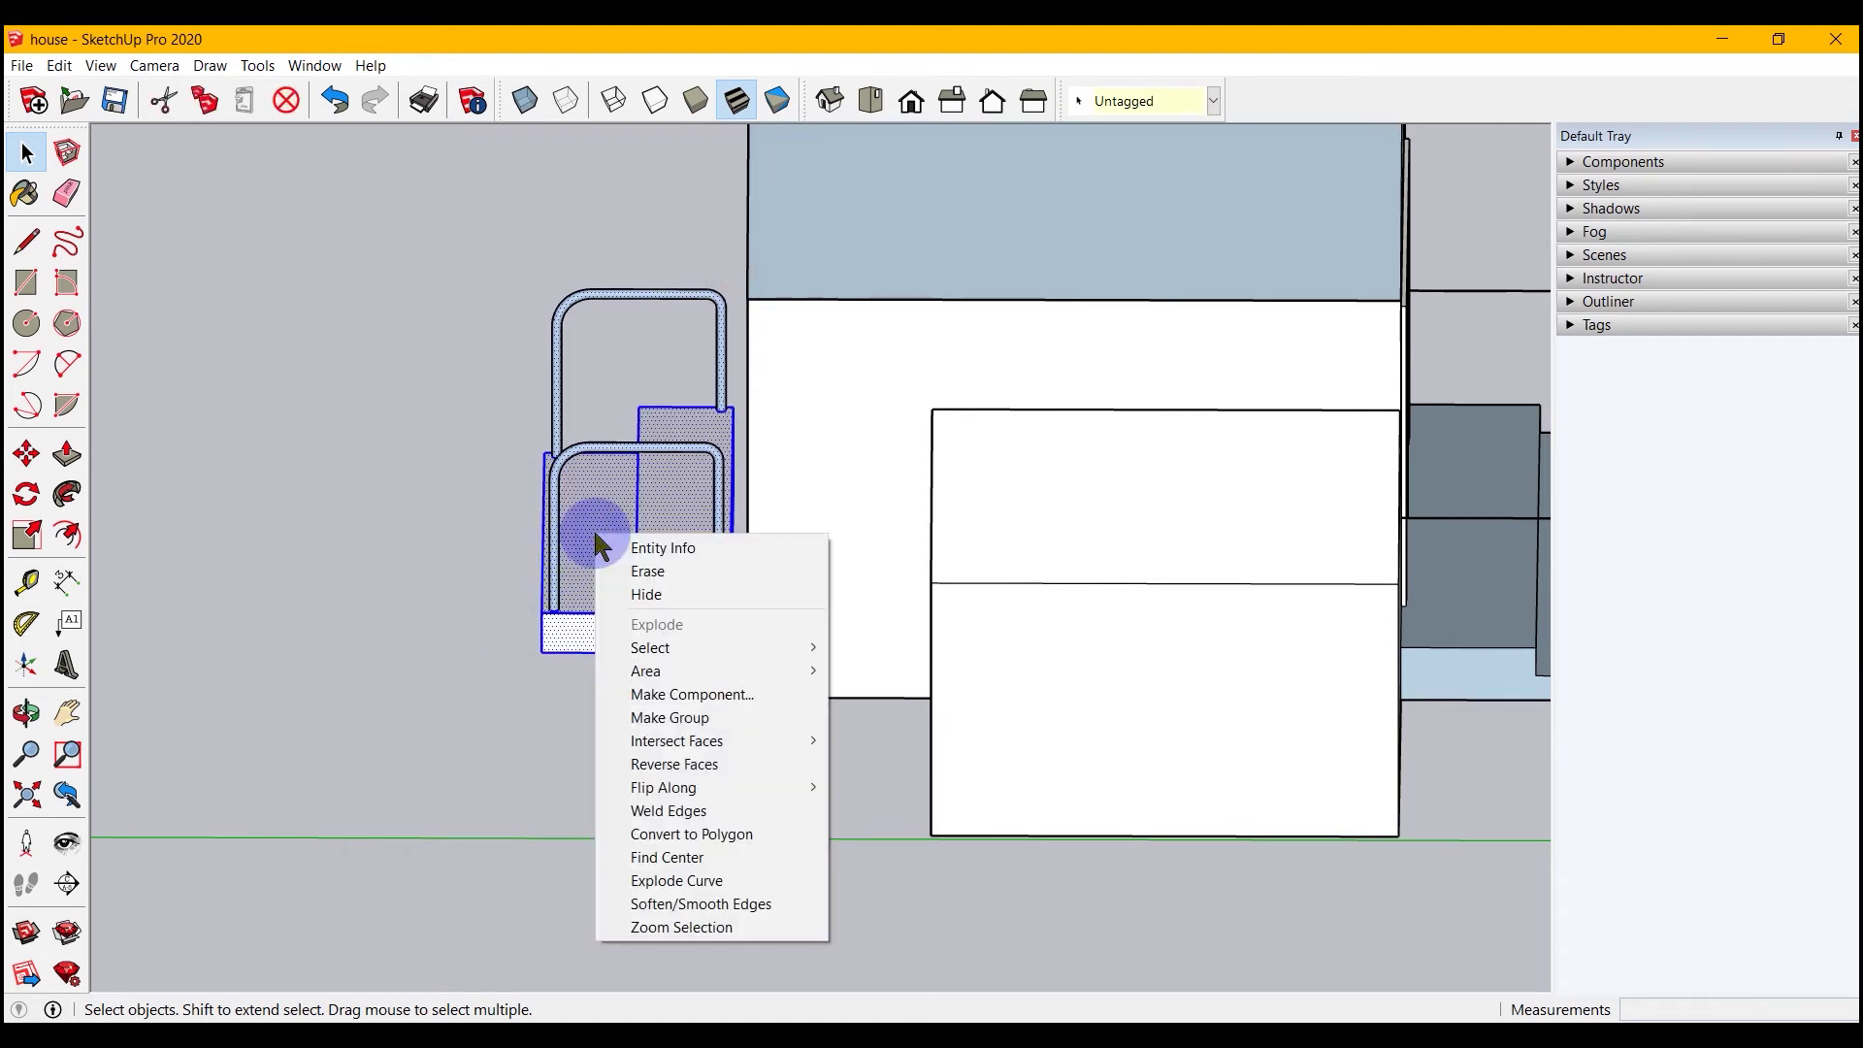
left_click(669, 717)
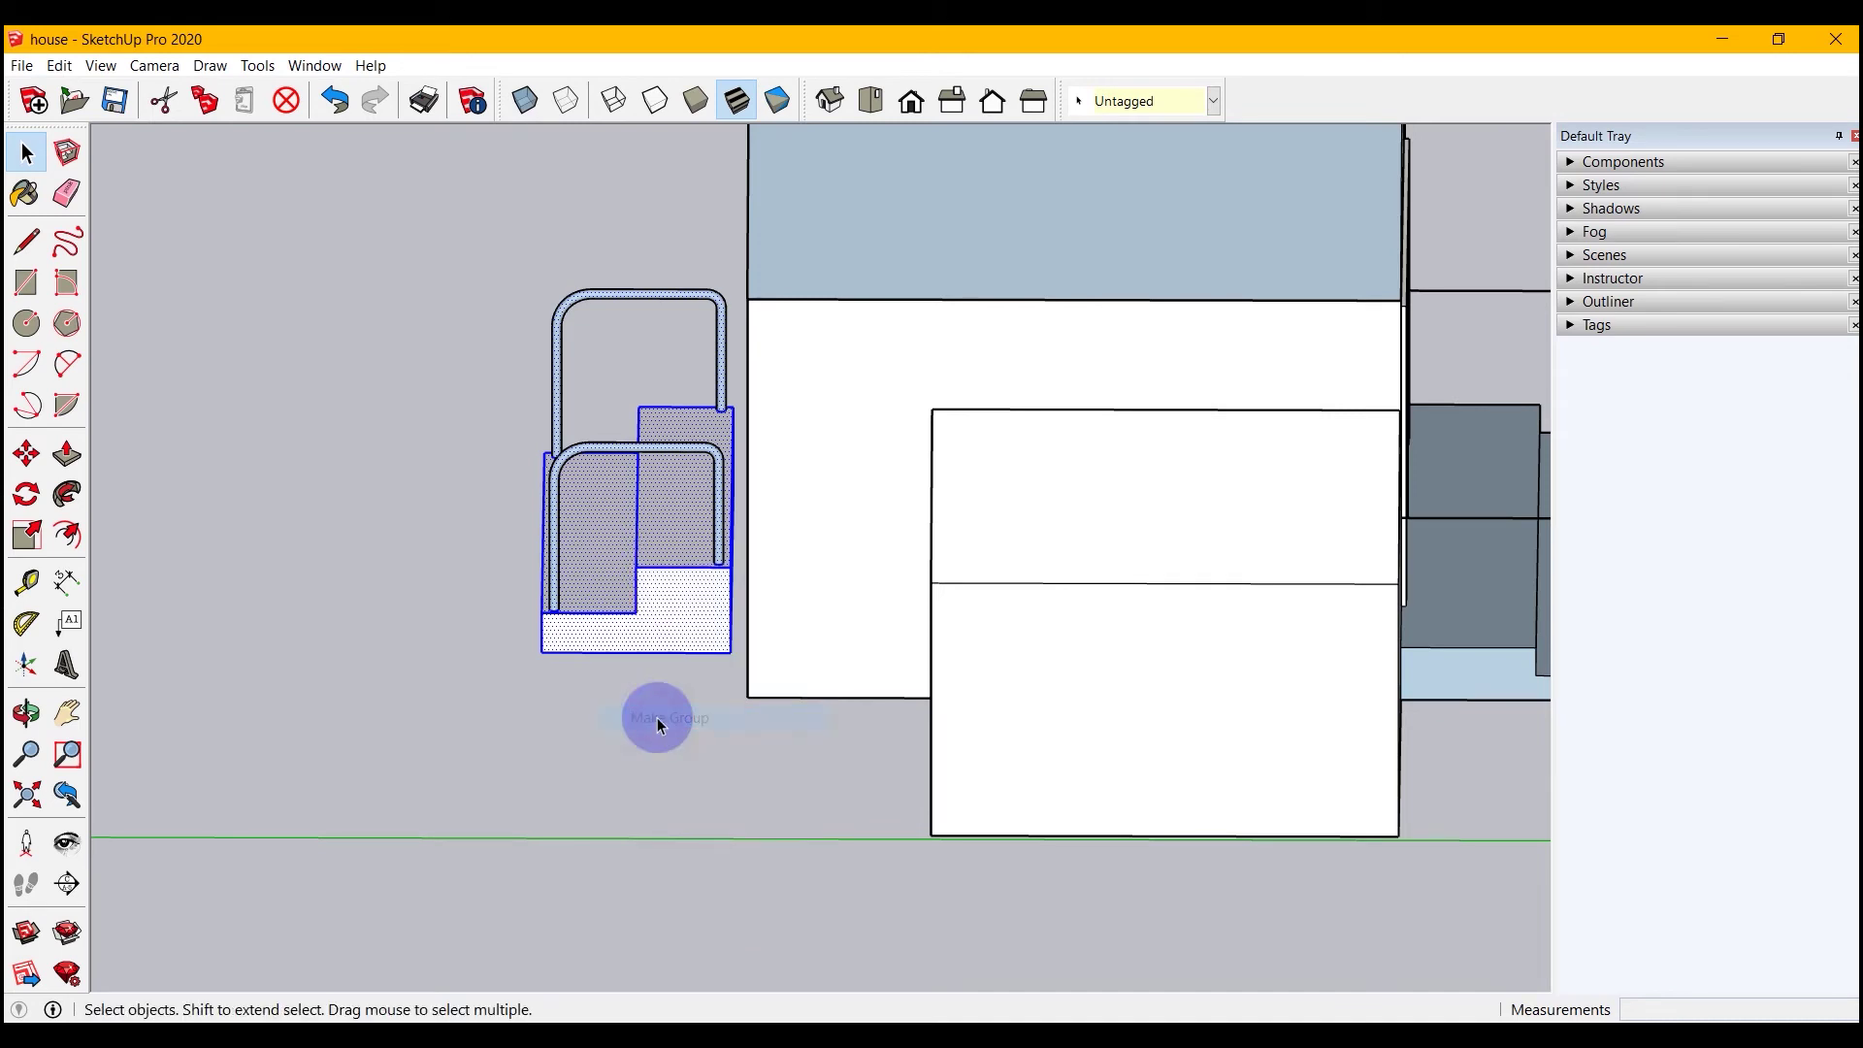
left_click(405, 751)
Step: Select the main house in a perspective view of the front to check its grouping, then clear the selection
middle_click_drag(415, 753, 786, 691)
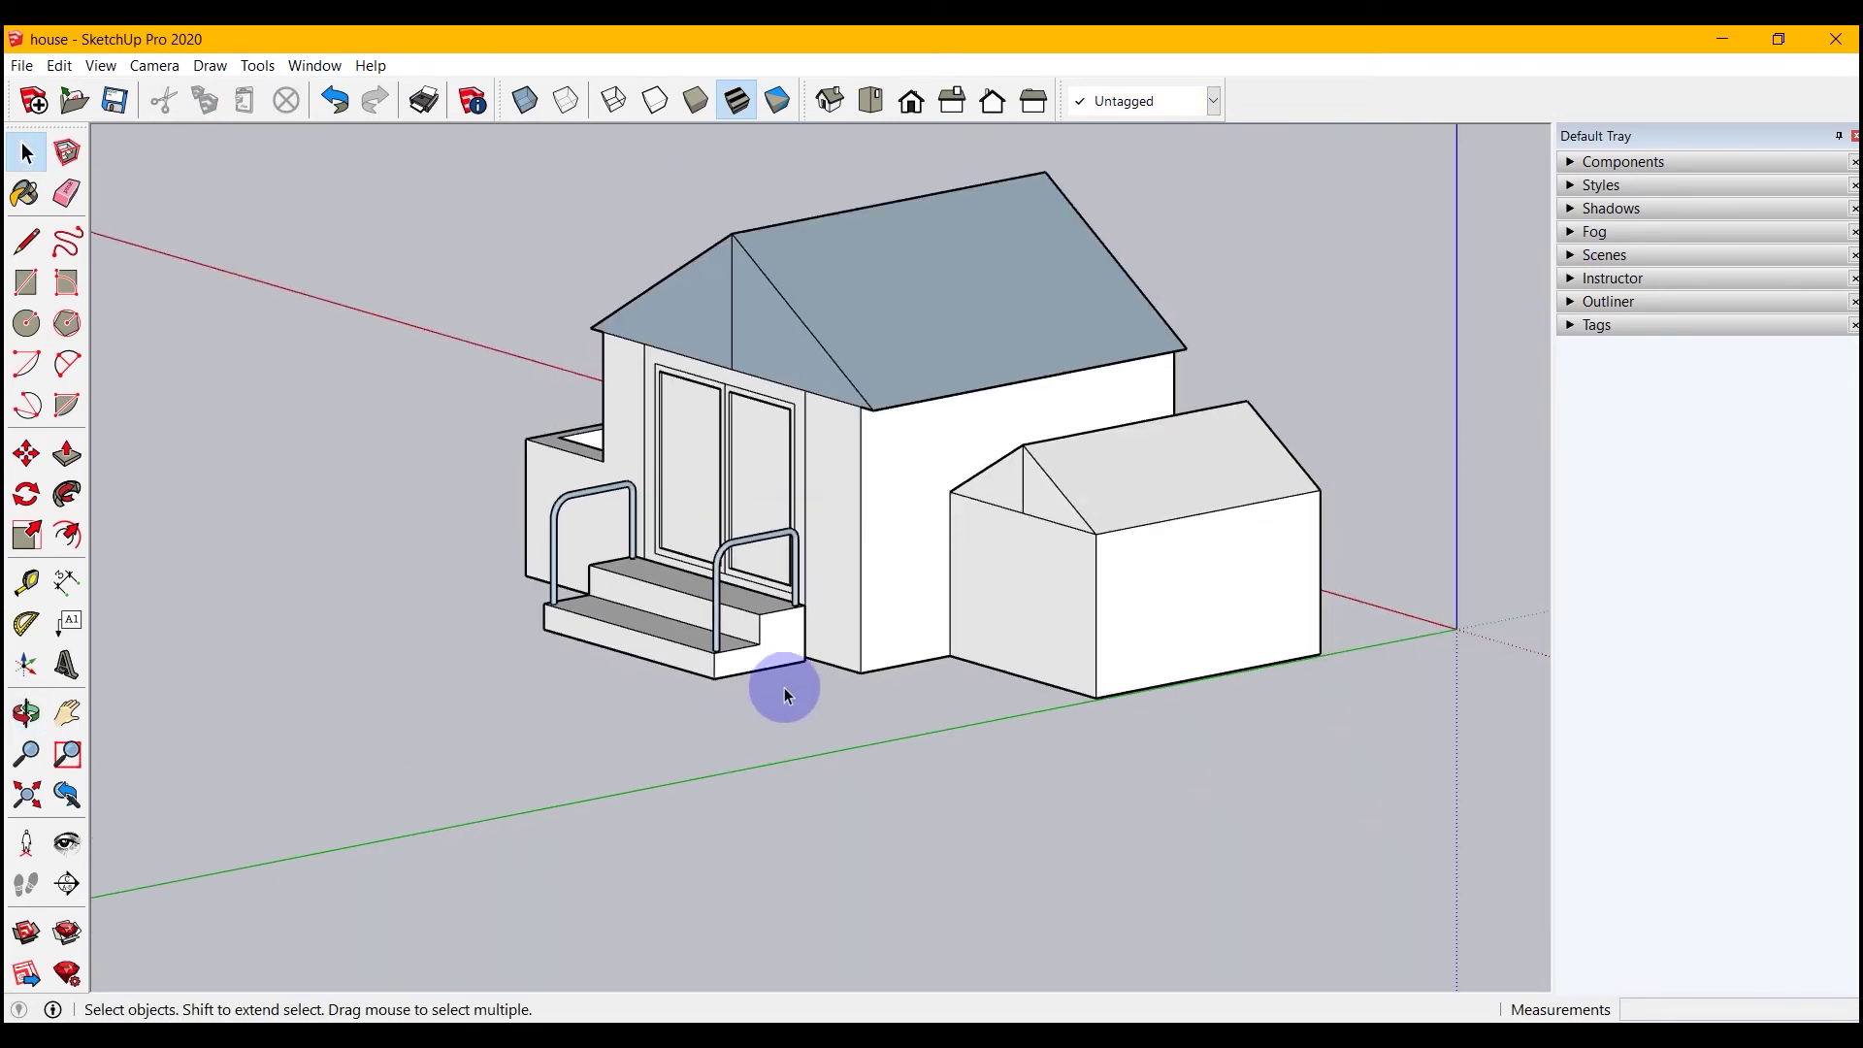
left_click(852, 375)
left_click(823, 736)
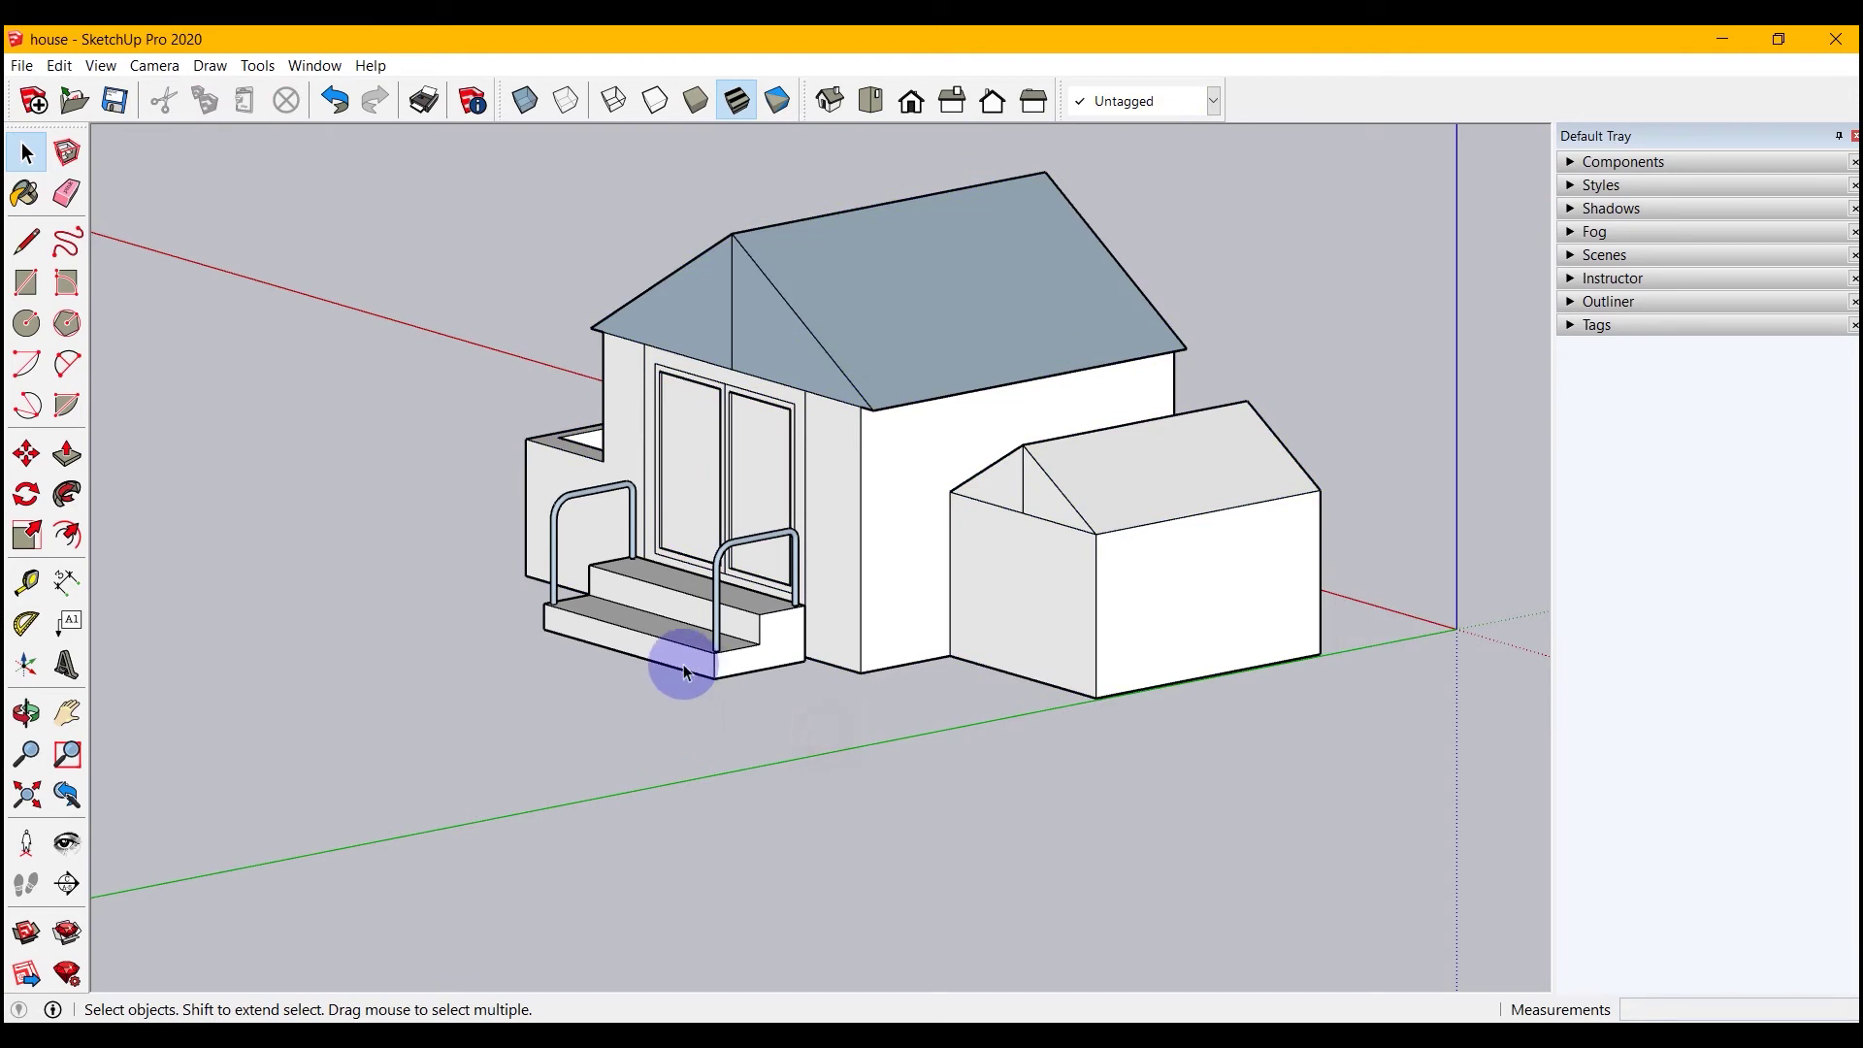
Step: Select the front steps to check their grouping, then clear the selection
left_click(679, 655)
left_click(852, 893)
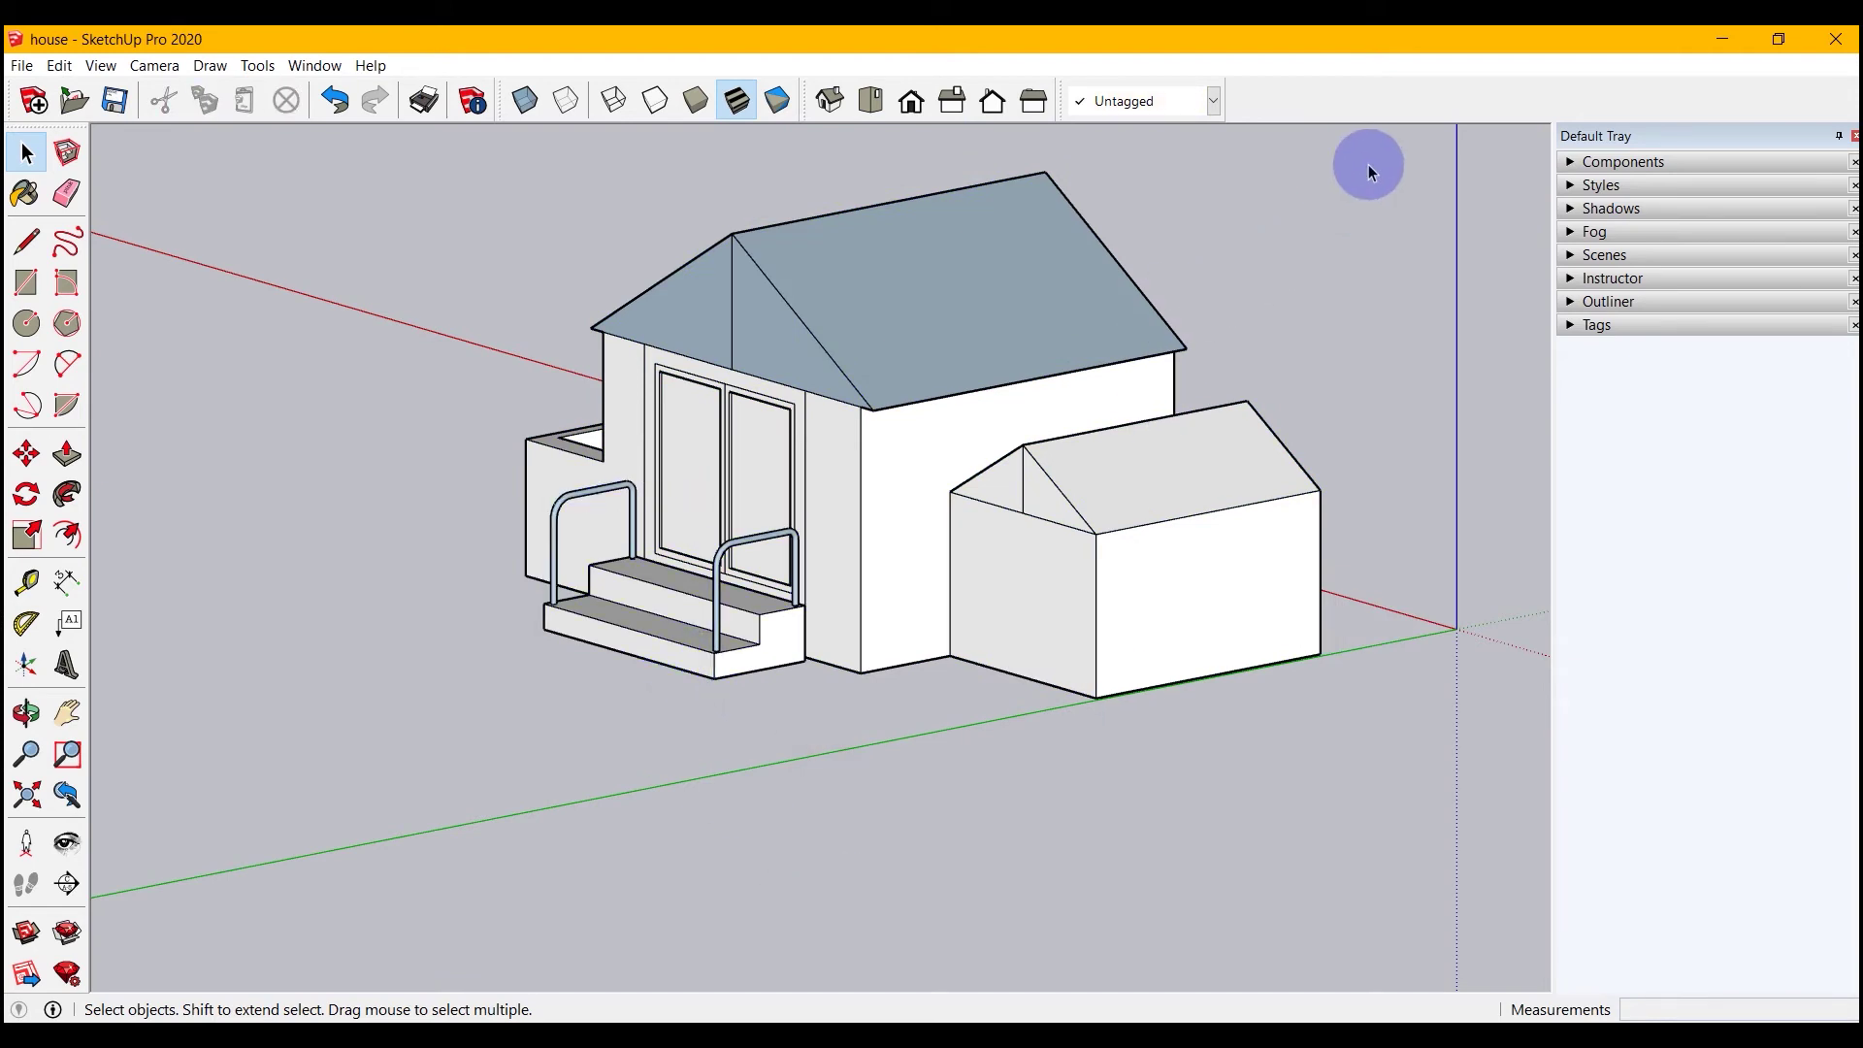
Step: Select the main house and front steps groups together and combine them into one outer group, then clear the selection
middle_click_drag(485, 835, 553, 720)
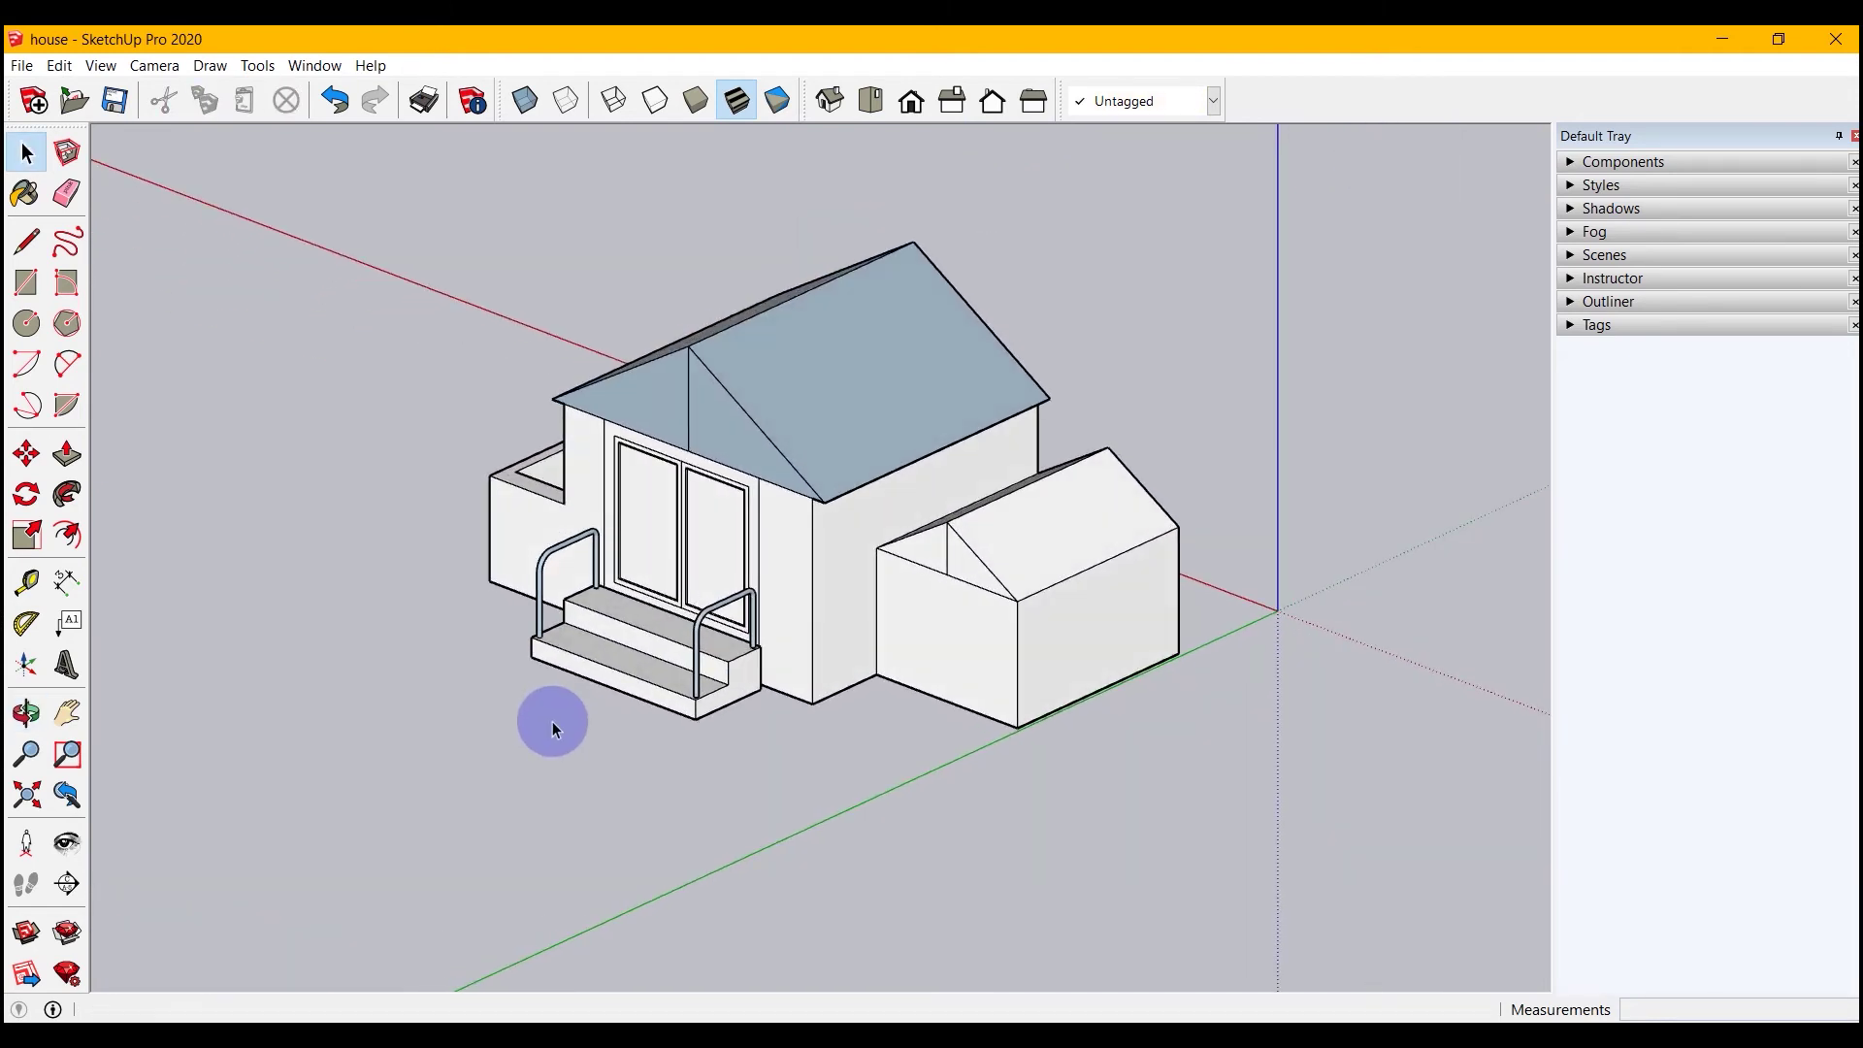
left_click_drag(1273, 189, 377, 861)
right_click(757, 556)
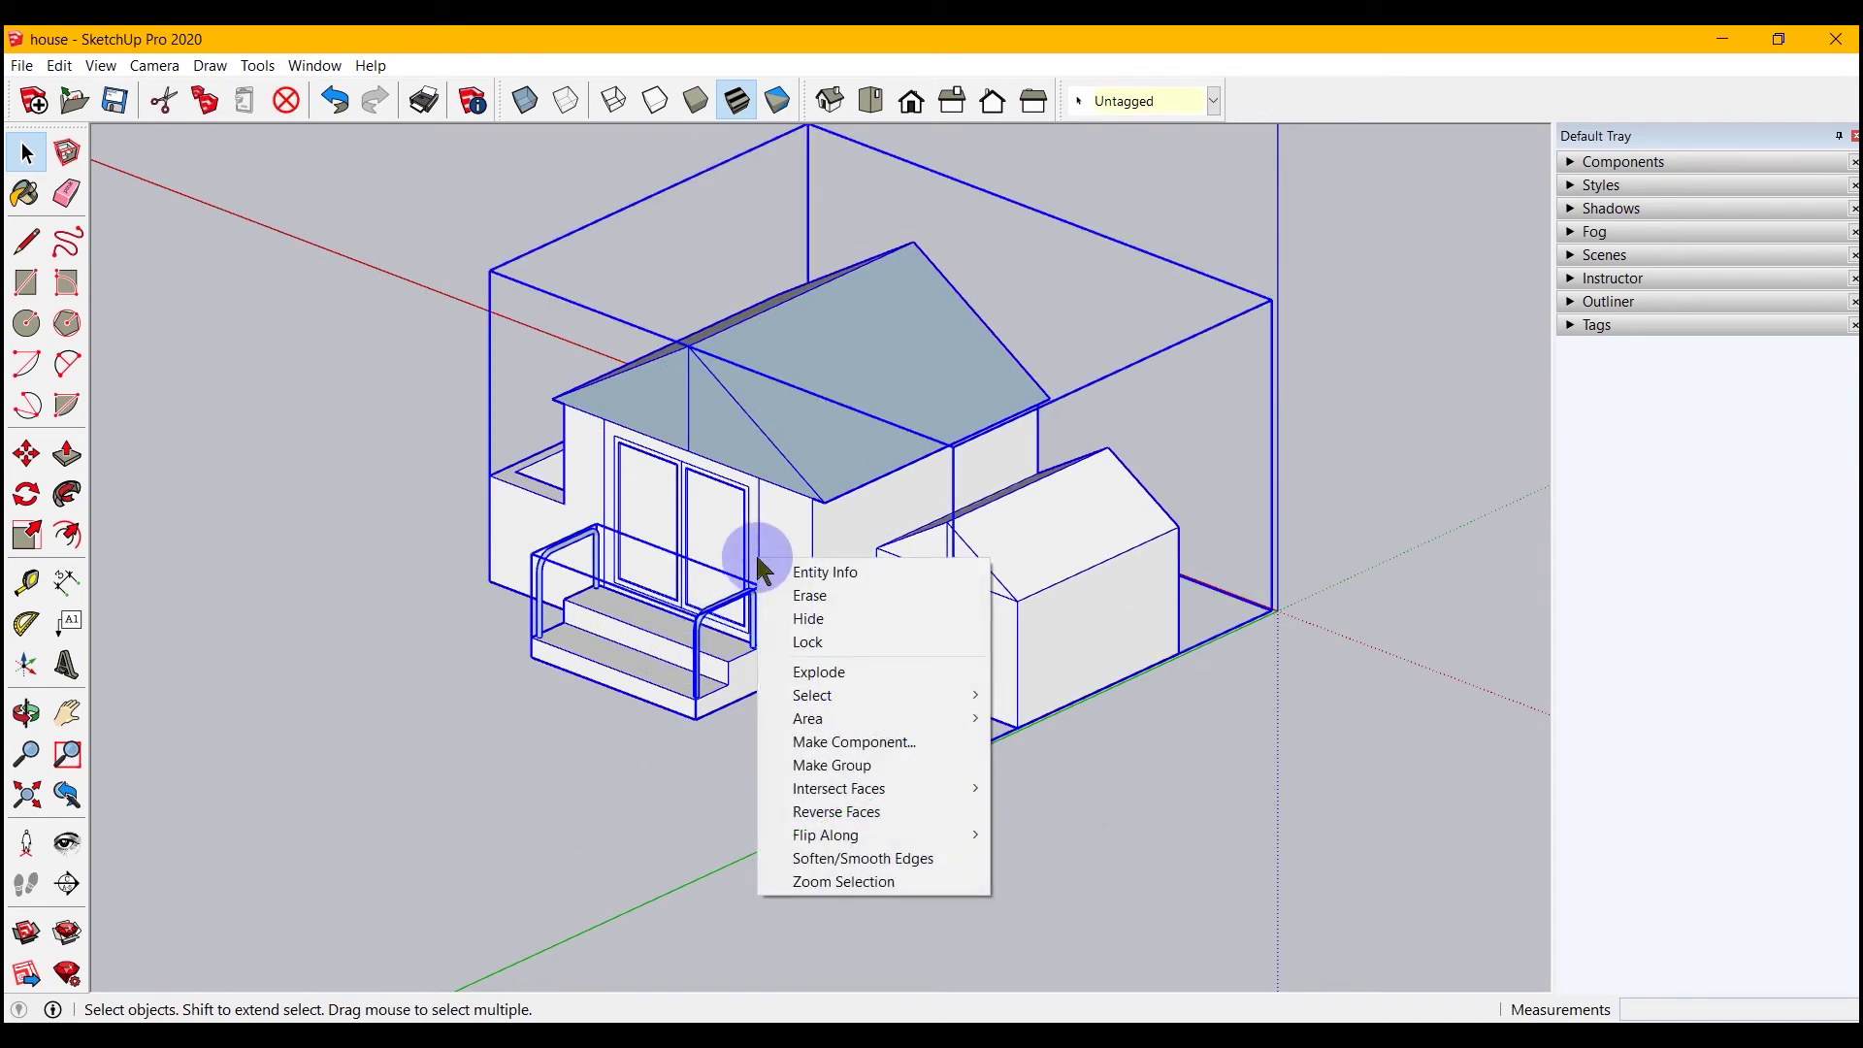
left_click(861, 767)
left_click(1196, 770)
Step: Select the combined group, open it for editing, and open the front steps group nested inside it
left_click(852, 487)
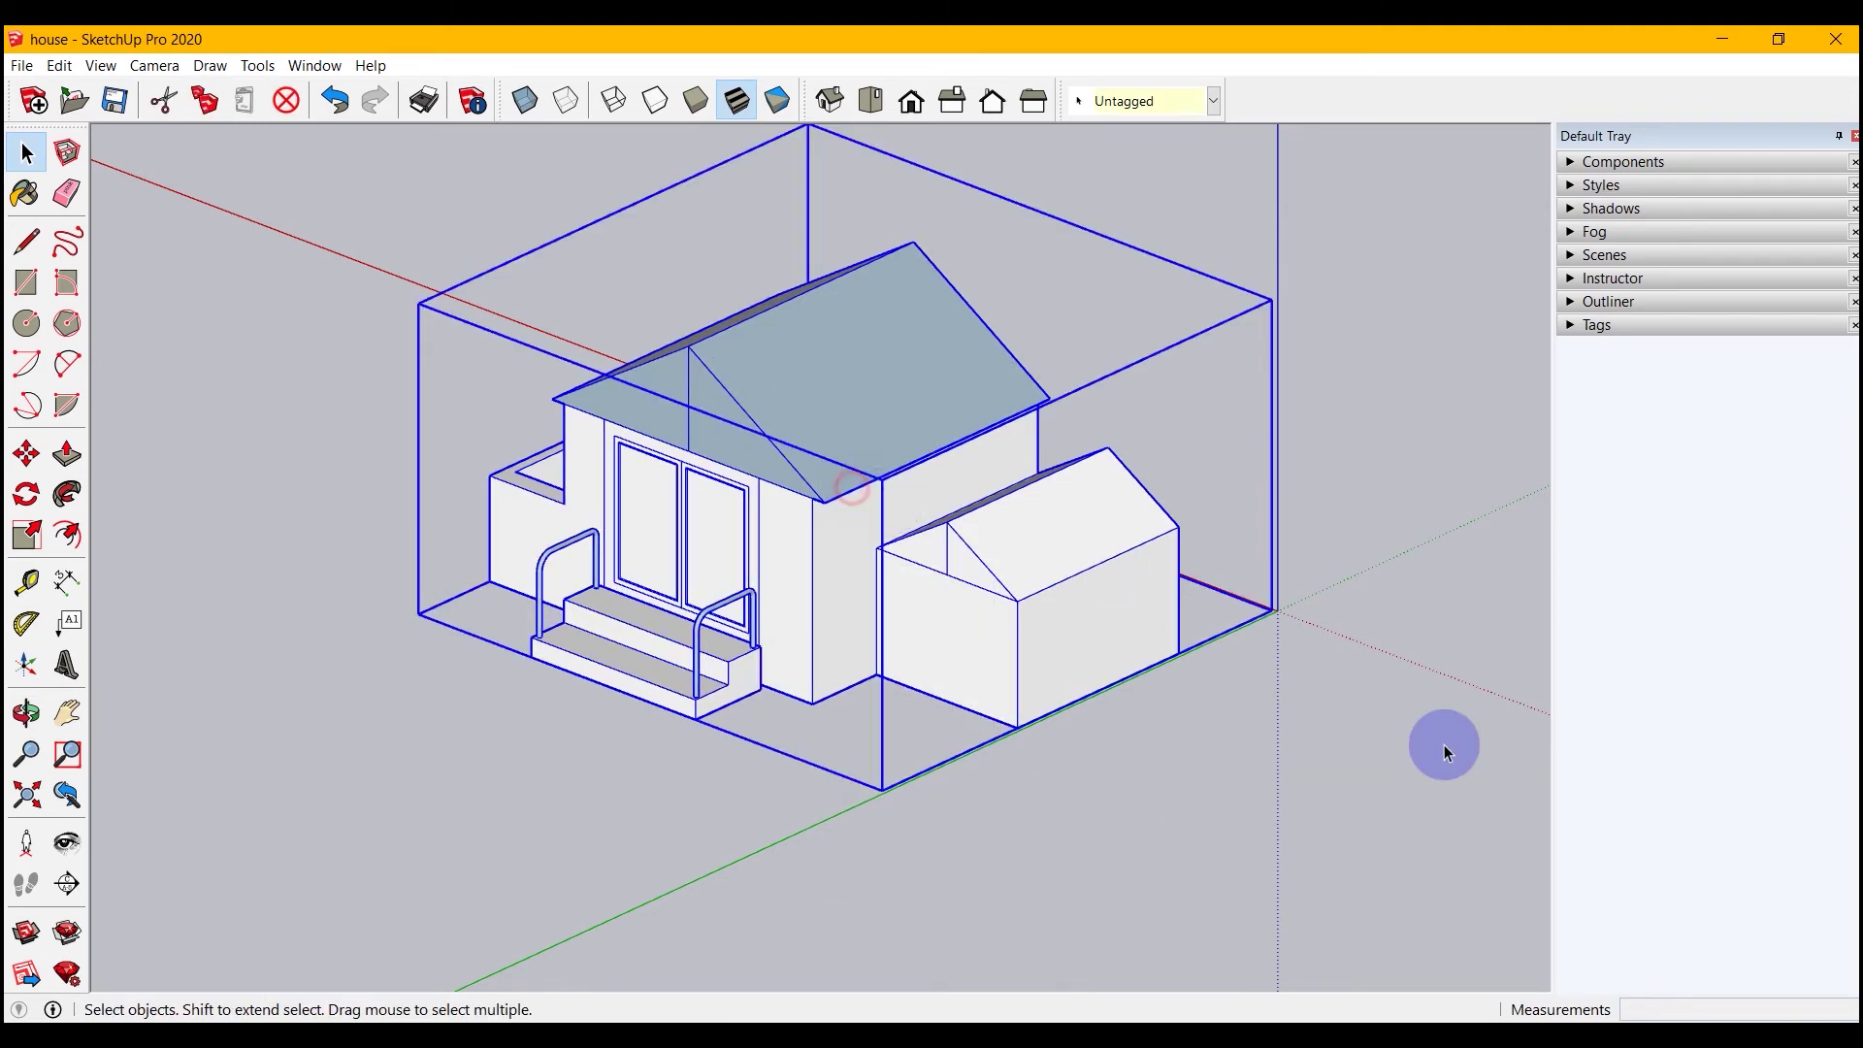
double_click(846, 589)
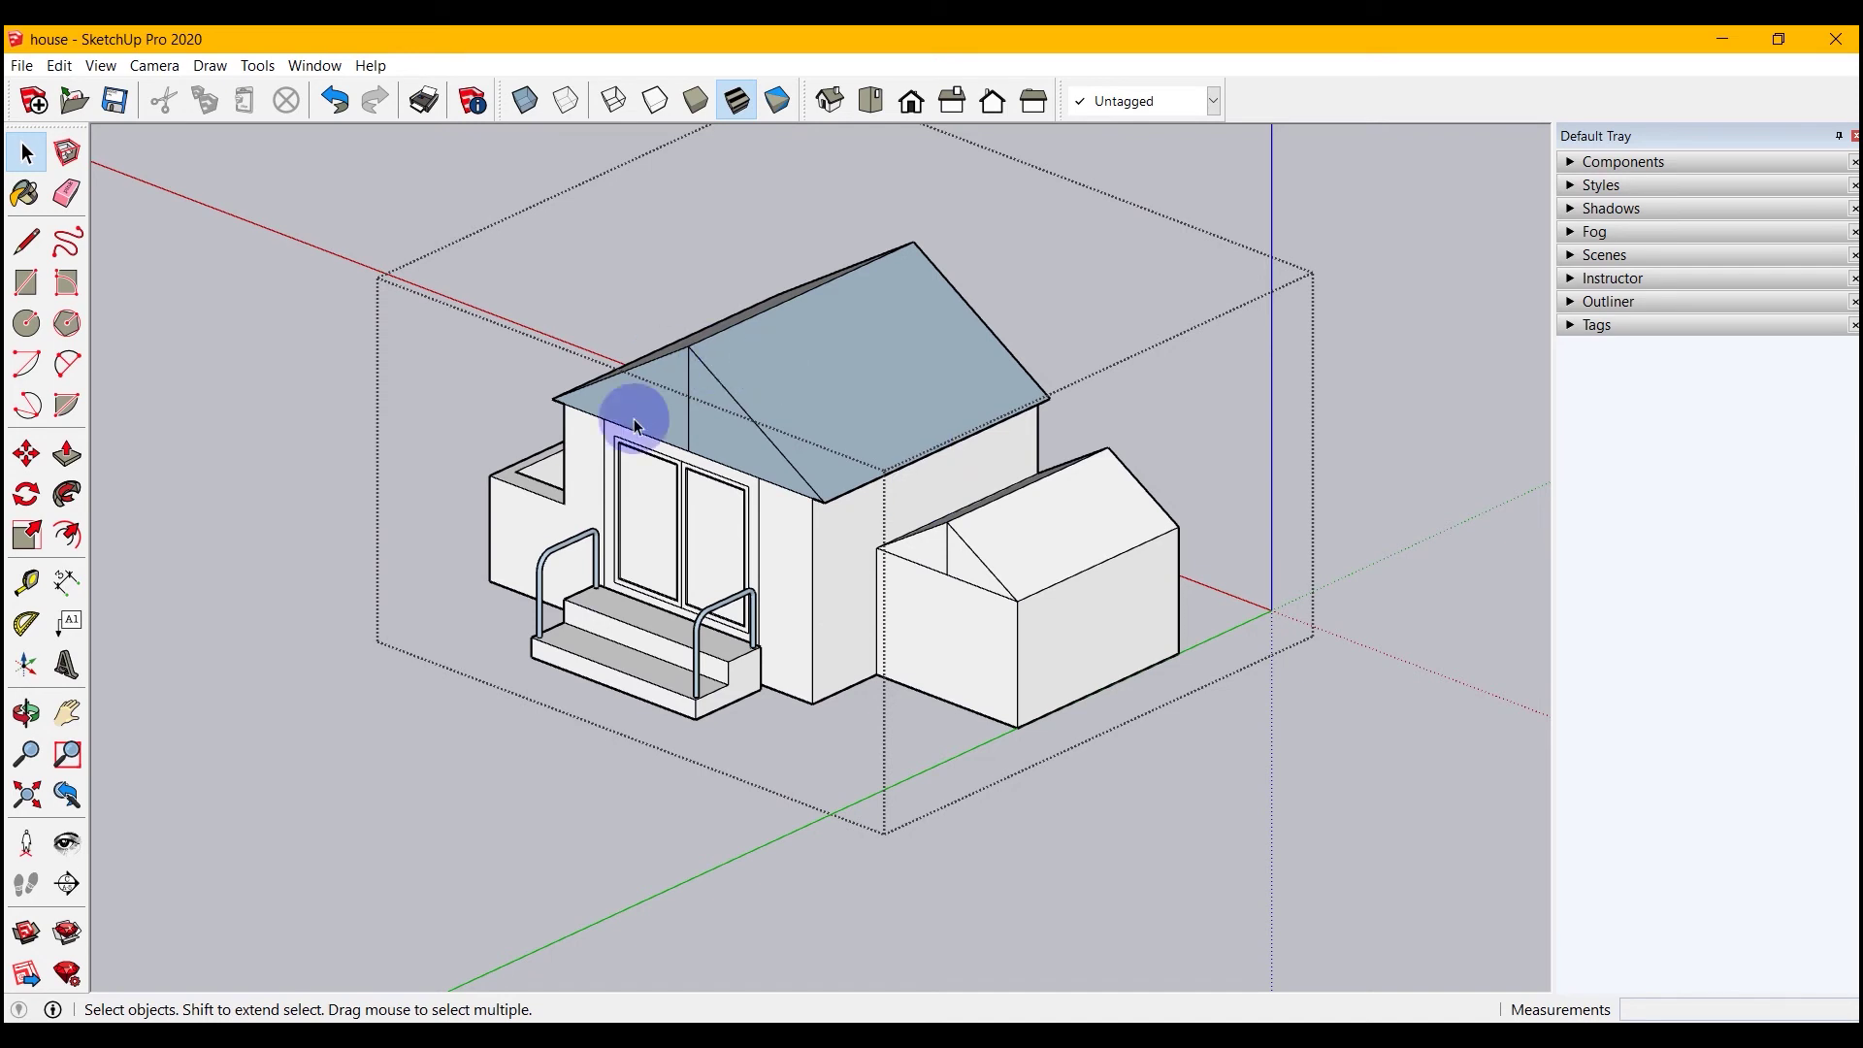
left_click(706, 655)
left_click(706, 654)
scroll(624, 666, "up", 3)
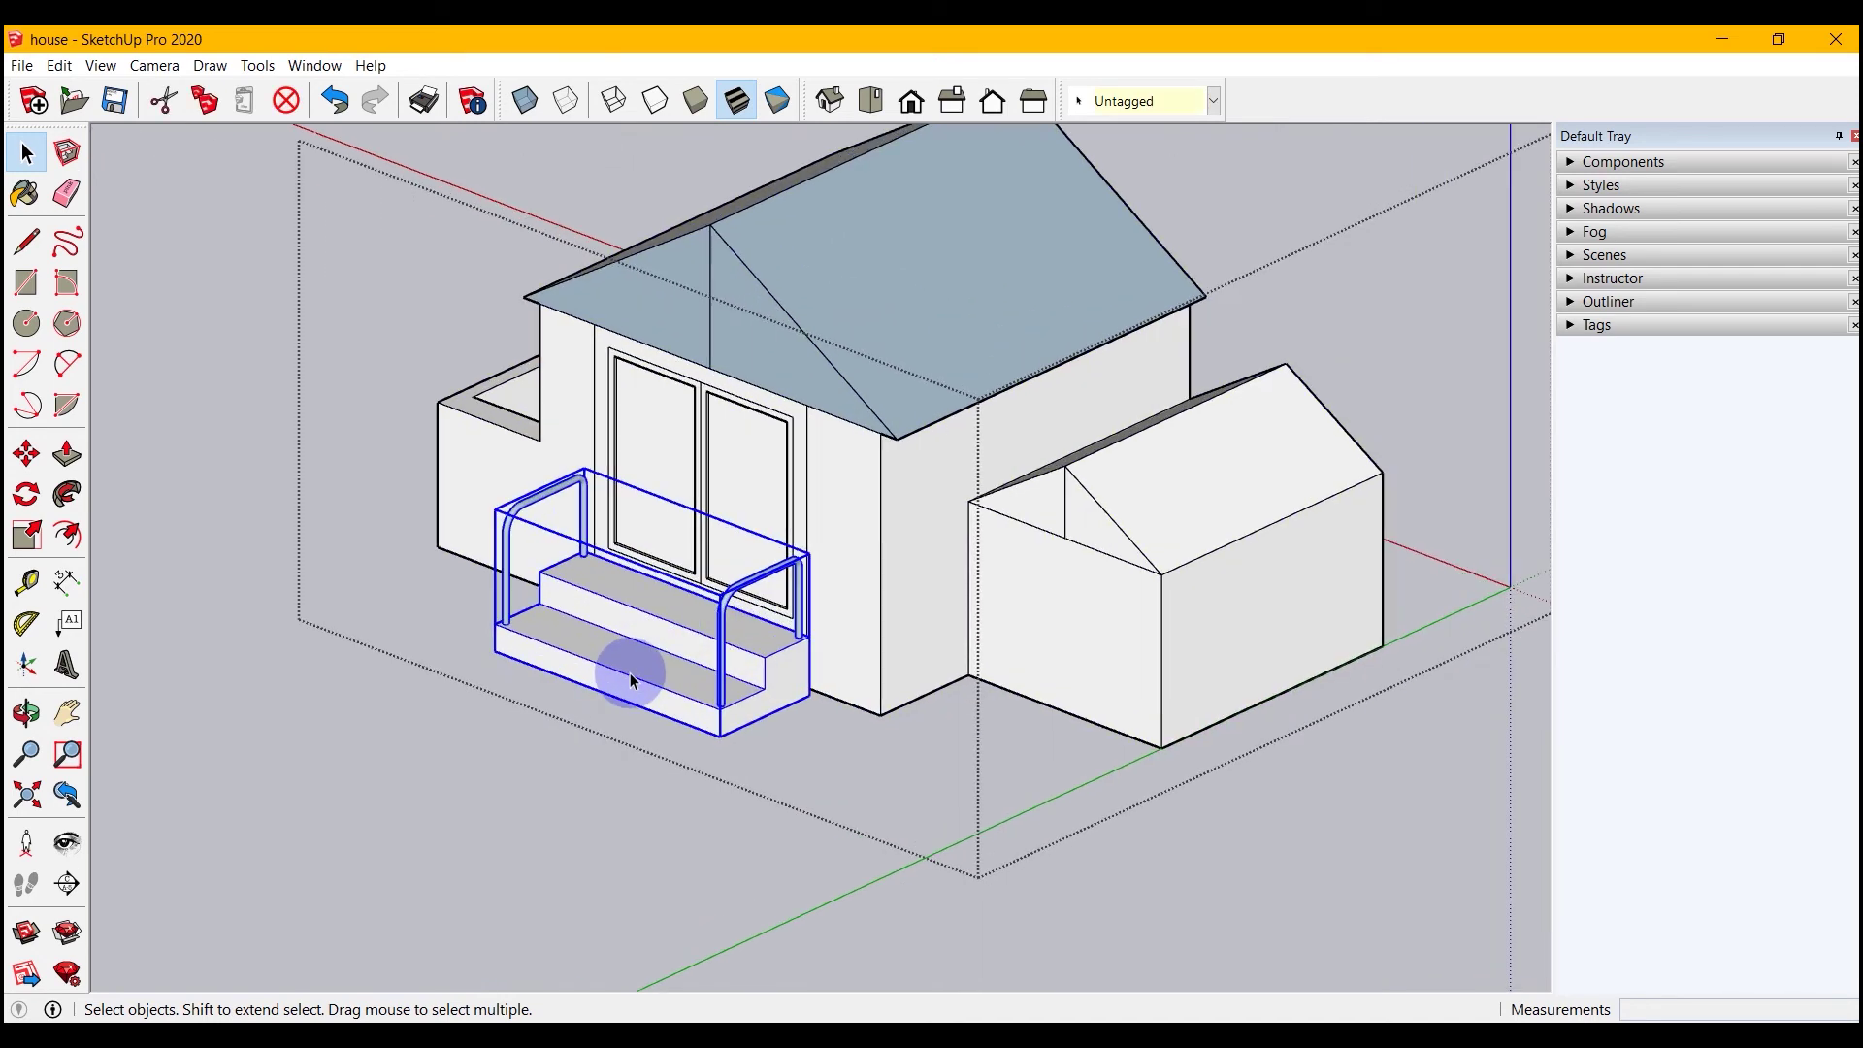
double_click(599, 652)
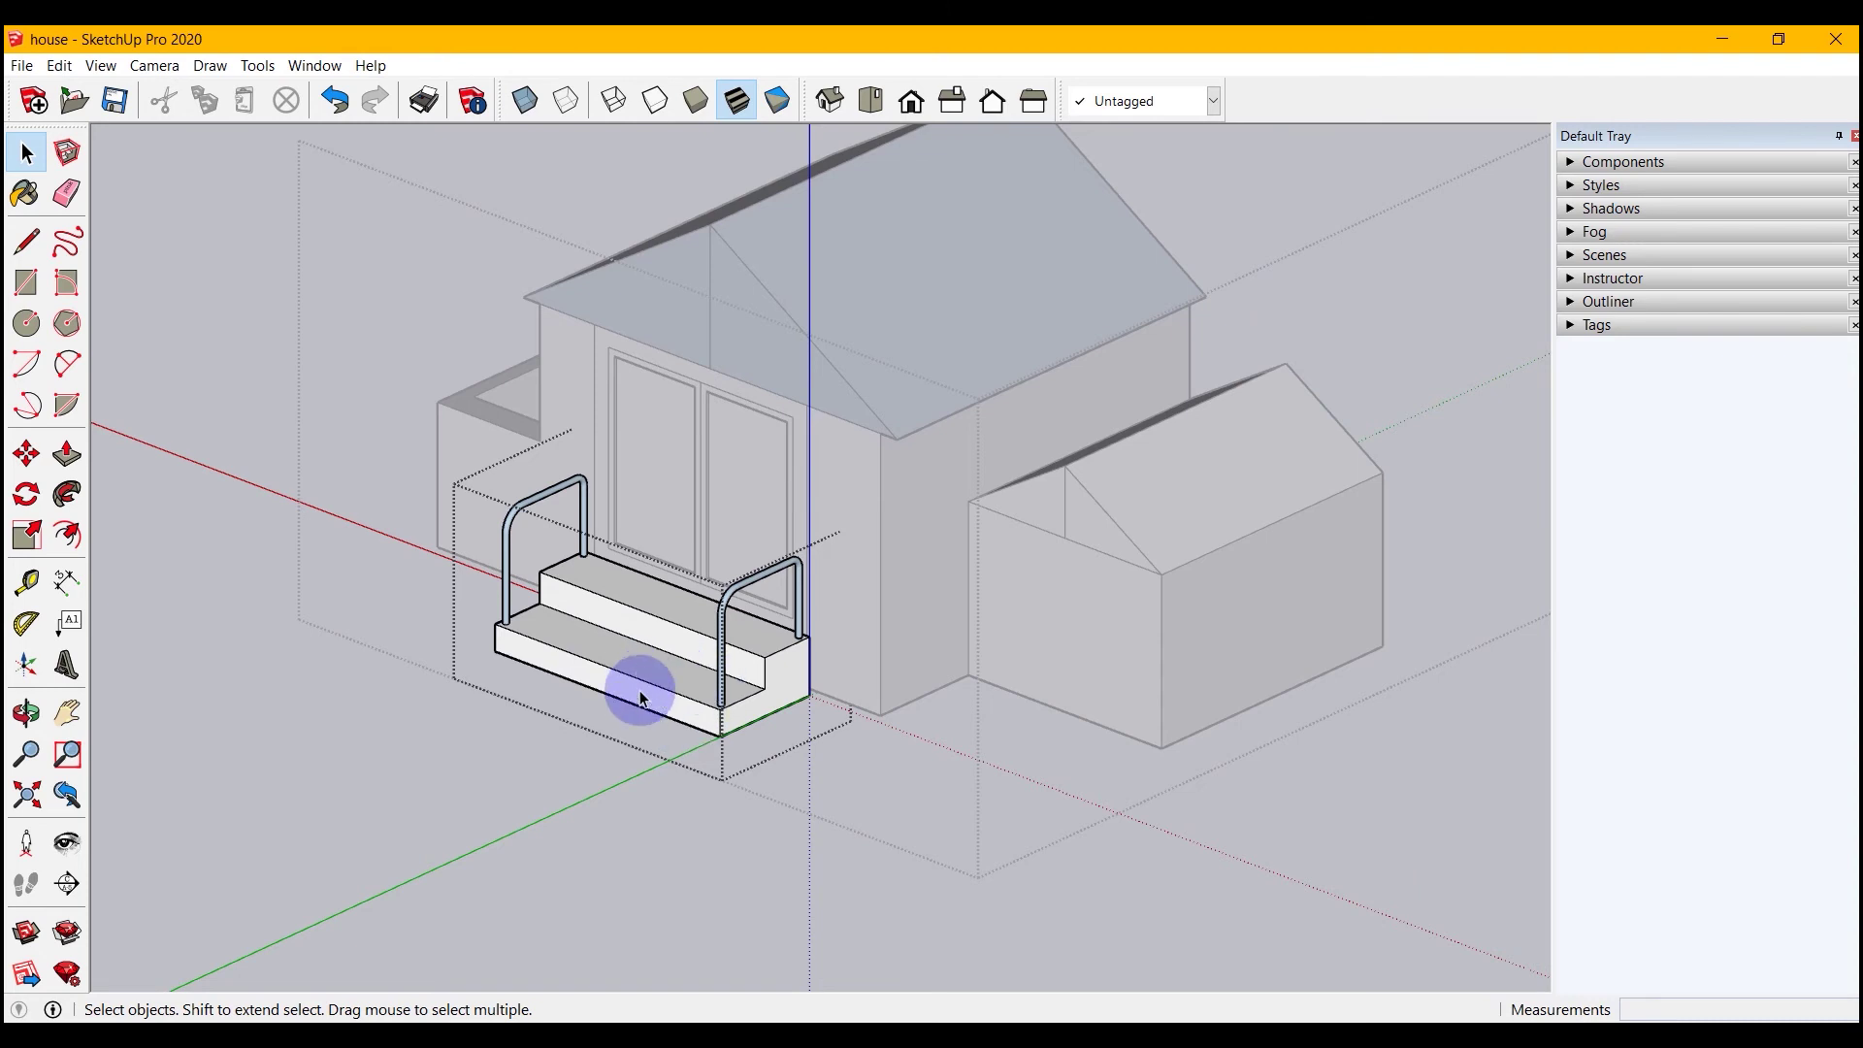
Step: Leave the nested groups and select the house to check that it is grouped with the front steps, then clear the selection
key("ctrl+z")
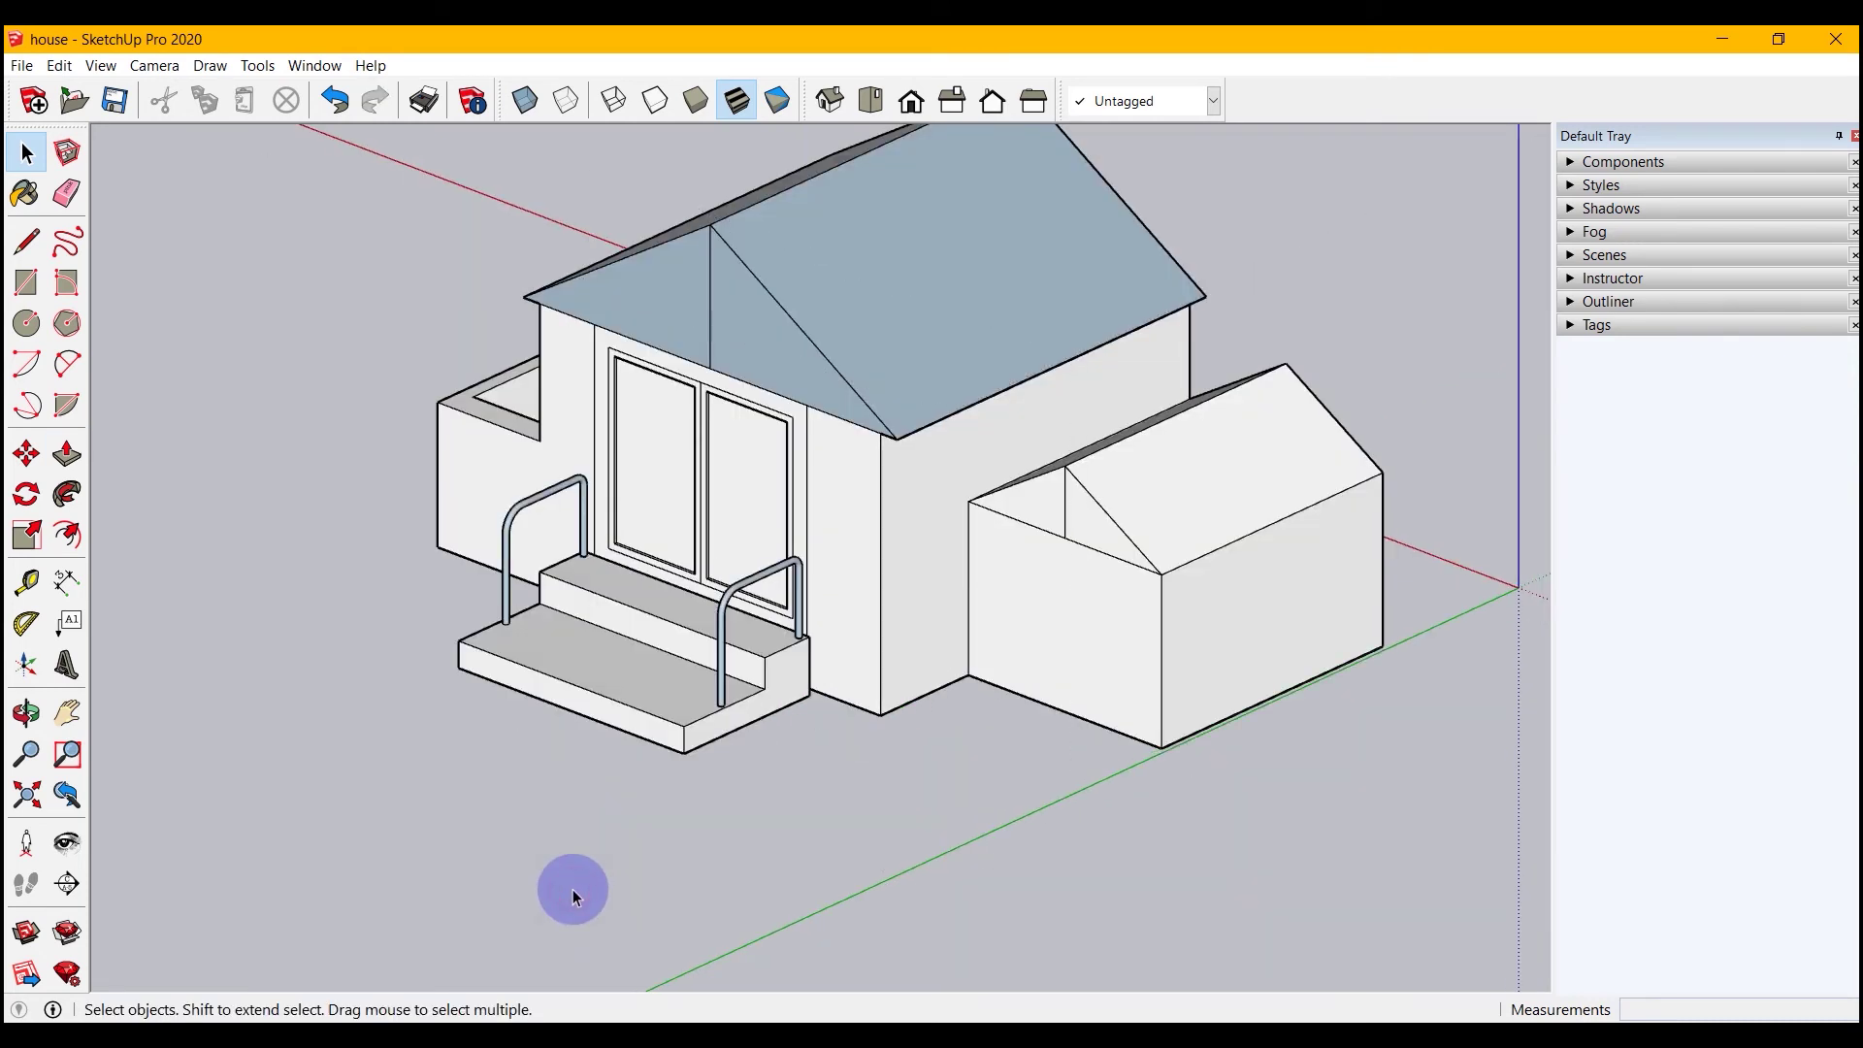
scroll(572, 889, "down", 4)
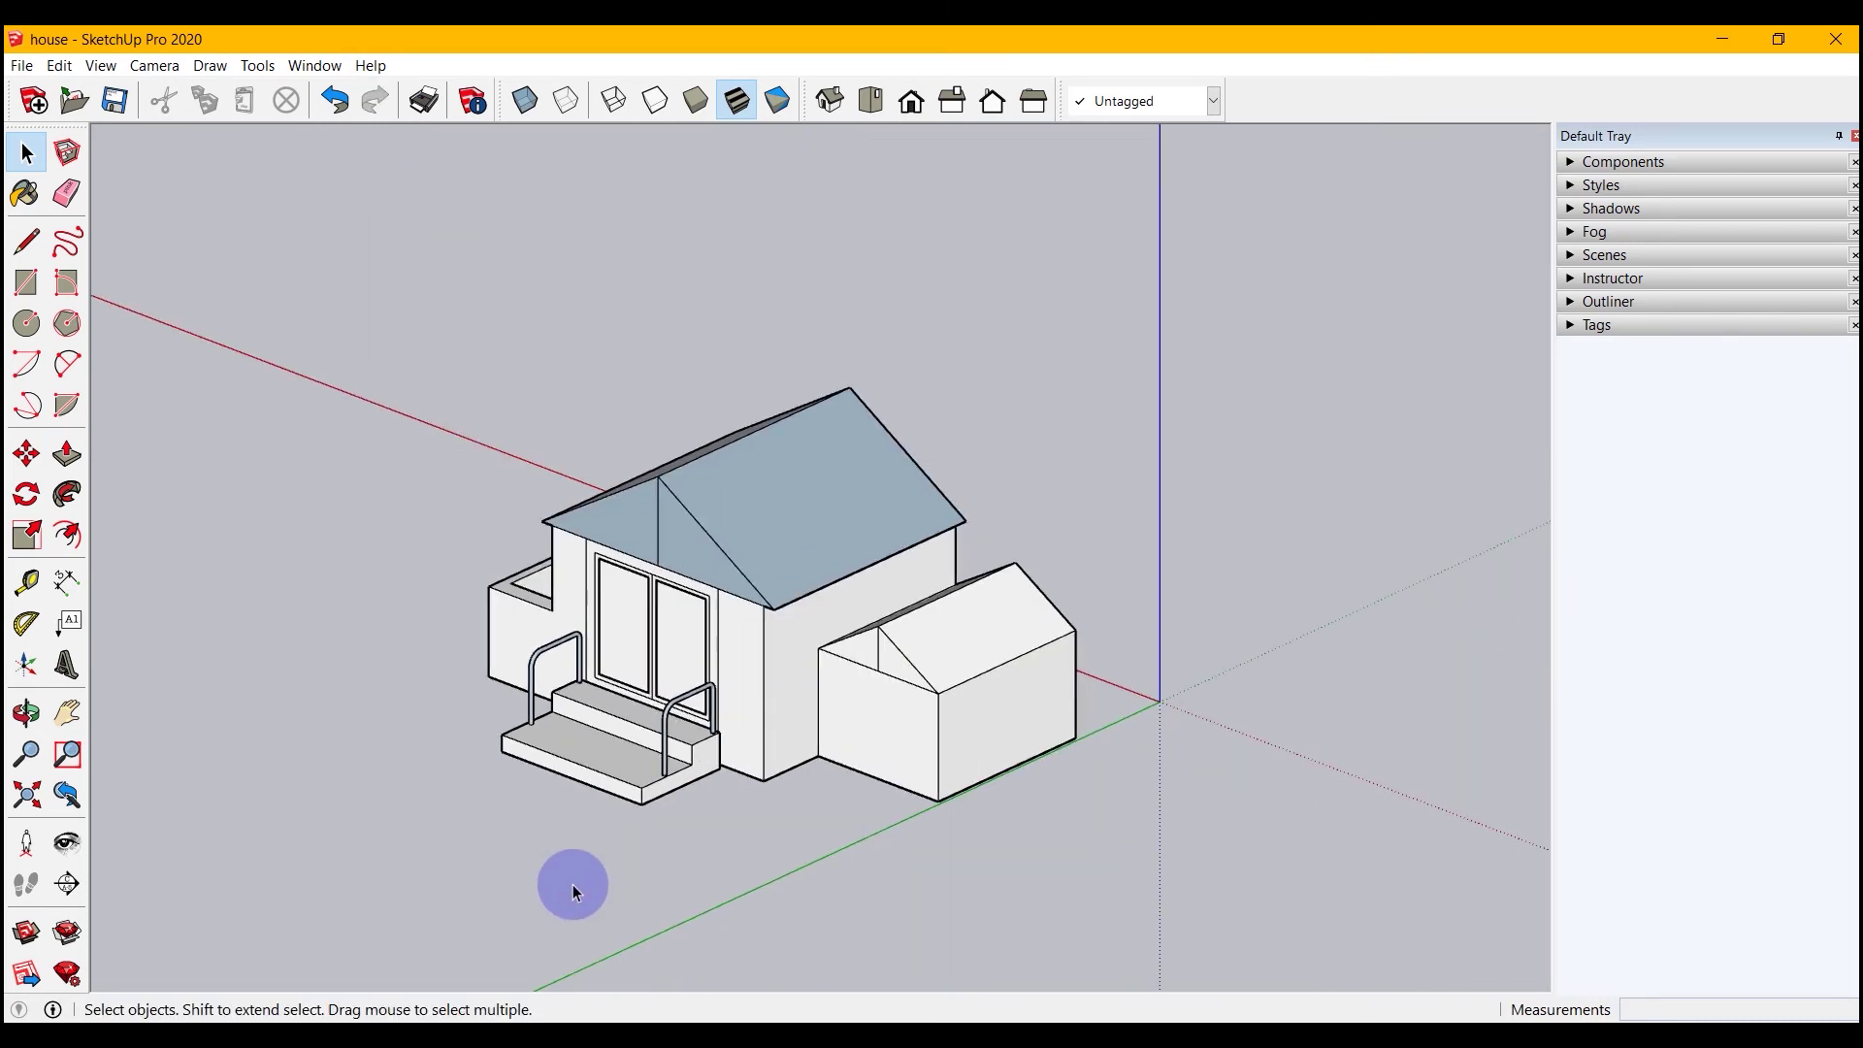
middle_click_drag(572, 889, 740, 841)
left_click(707, 660)
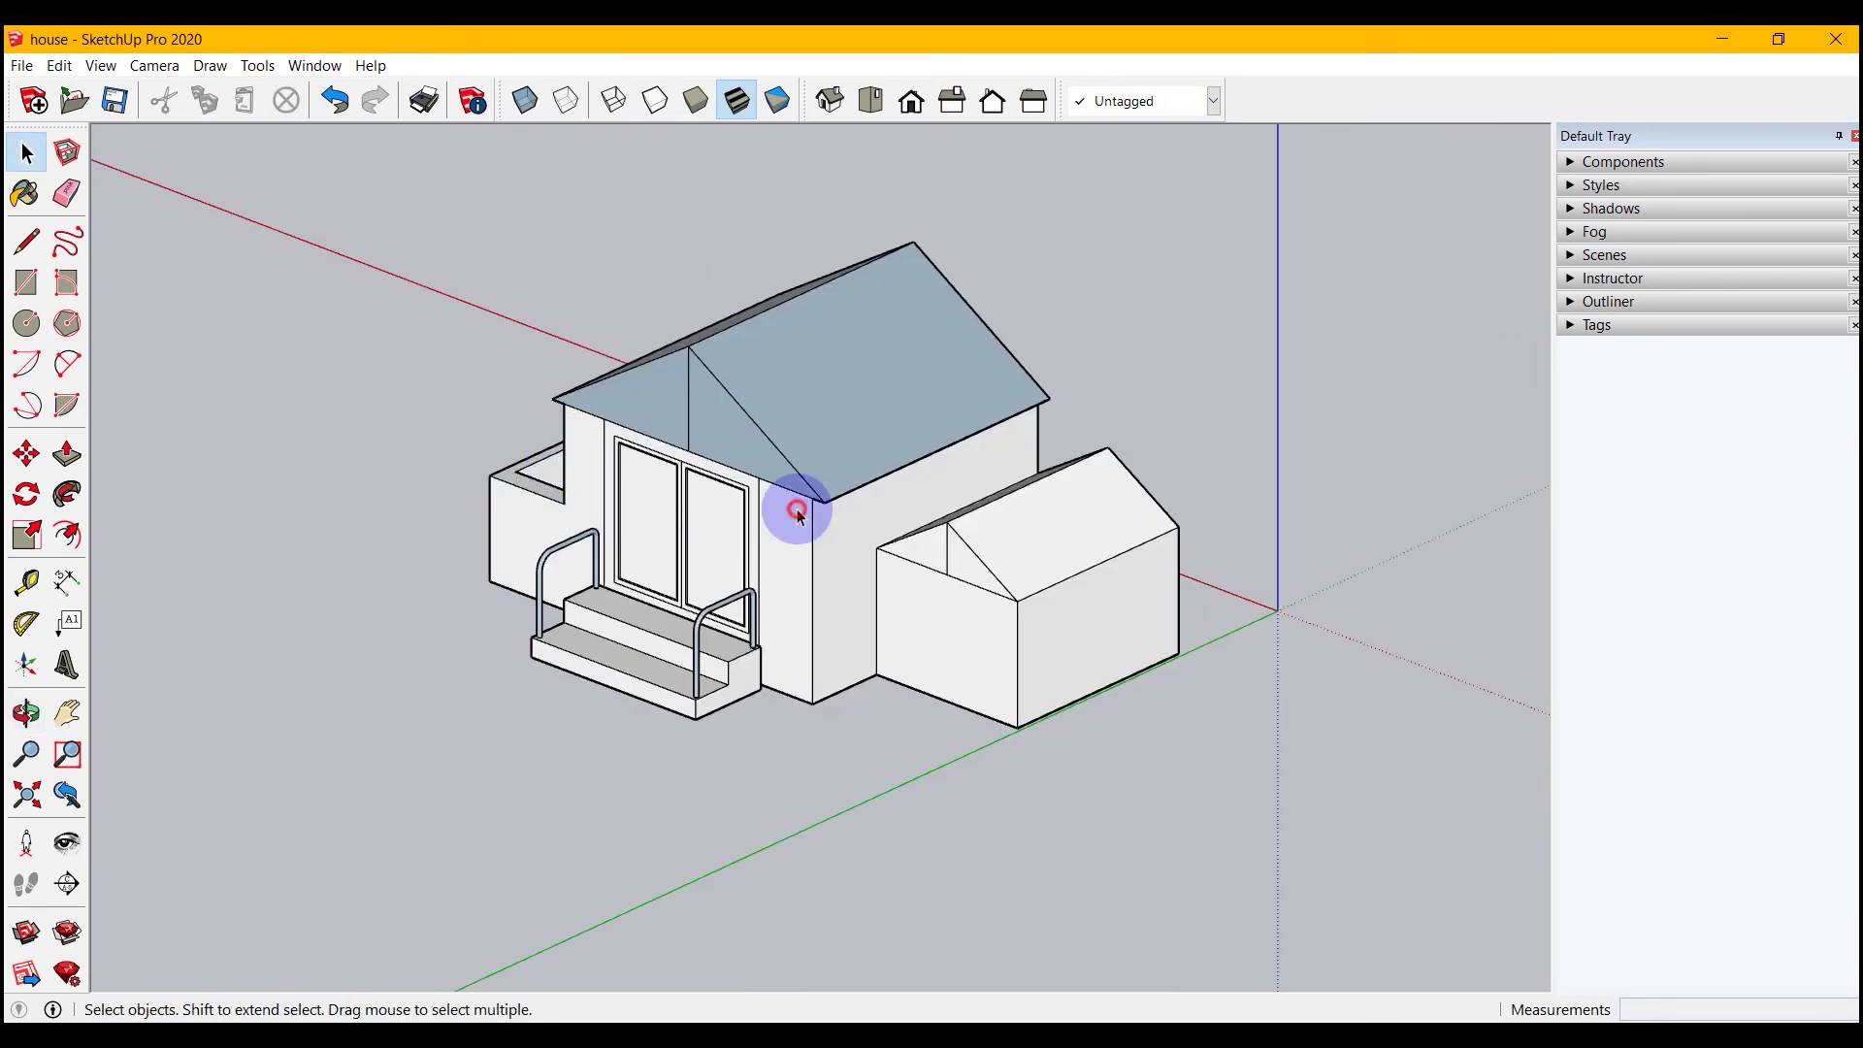
left_click(797, 510)
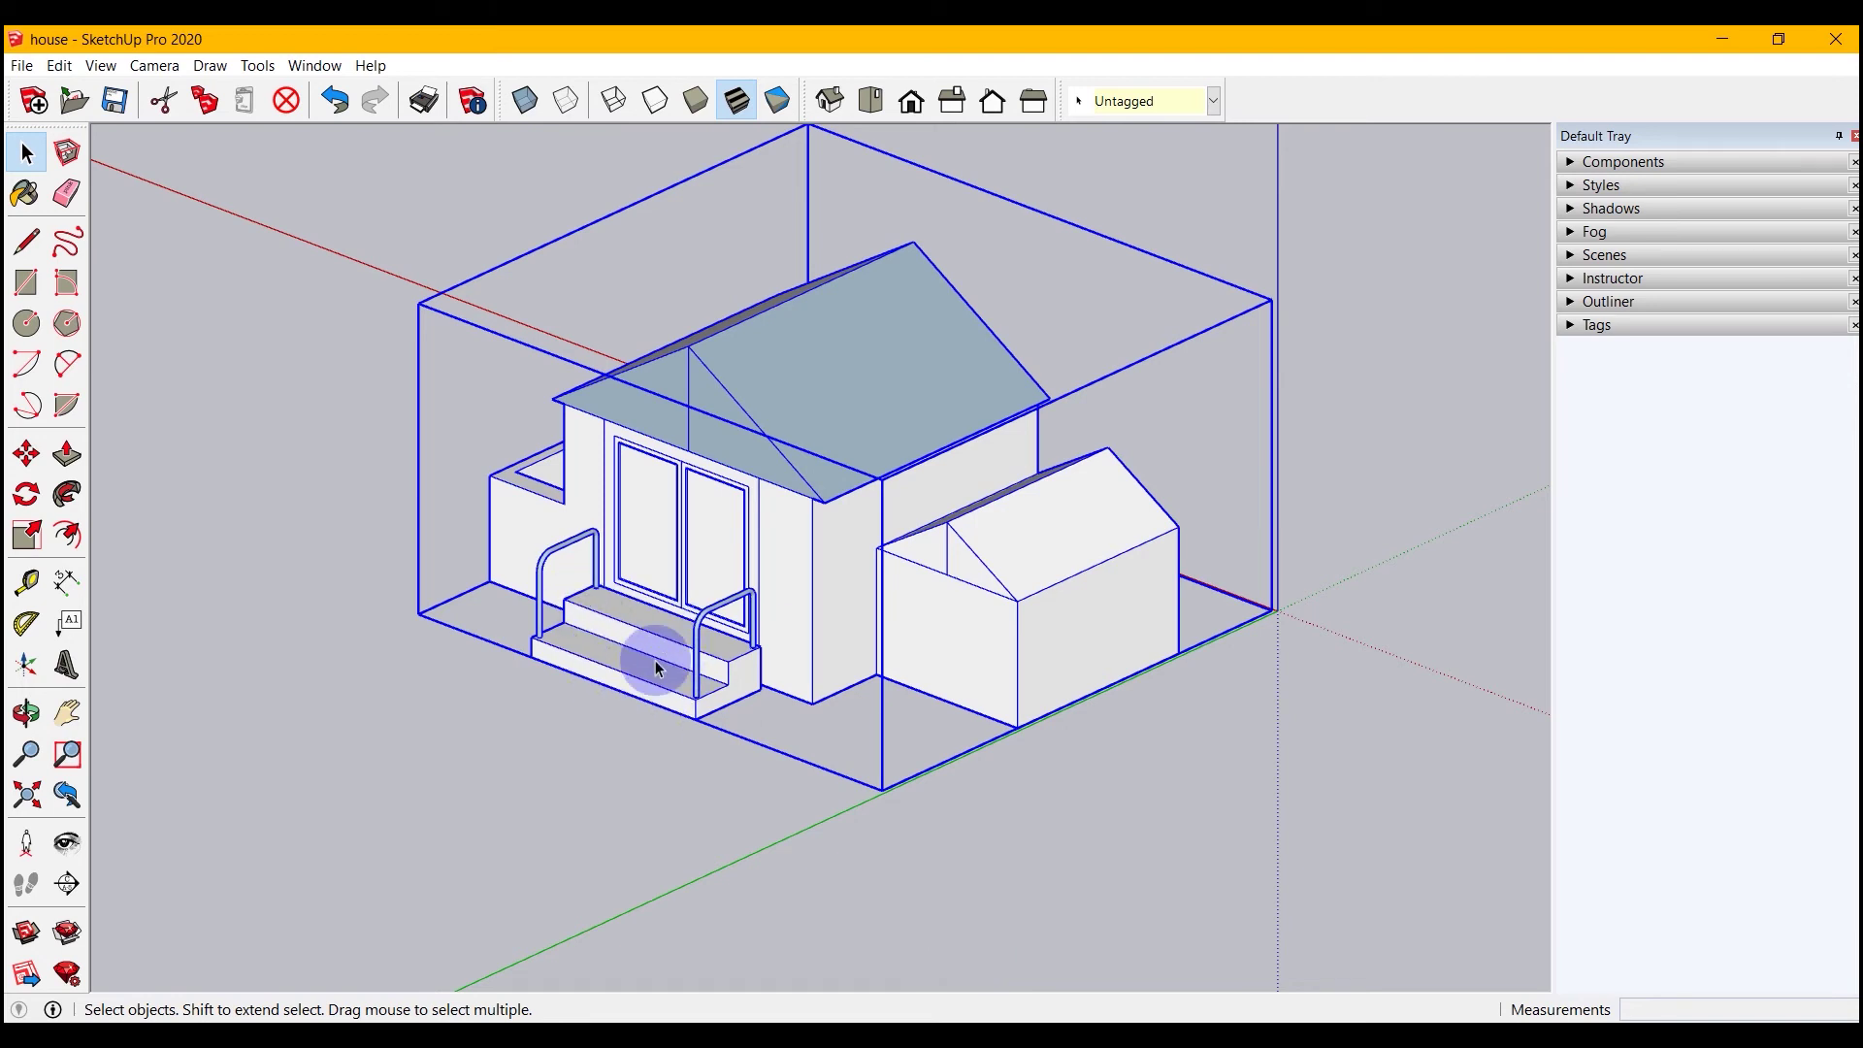
left_click(1190, 965)
Step: Open the combined group for editing and select the main house and front steps subgroups in turn
left_click(852, 489)
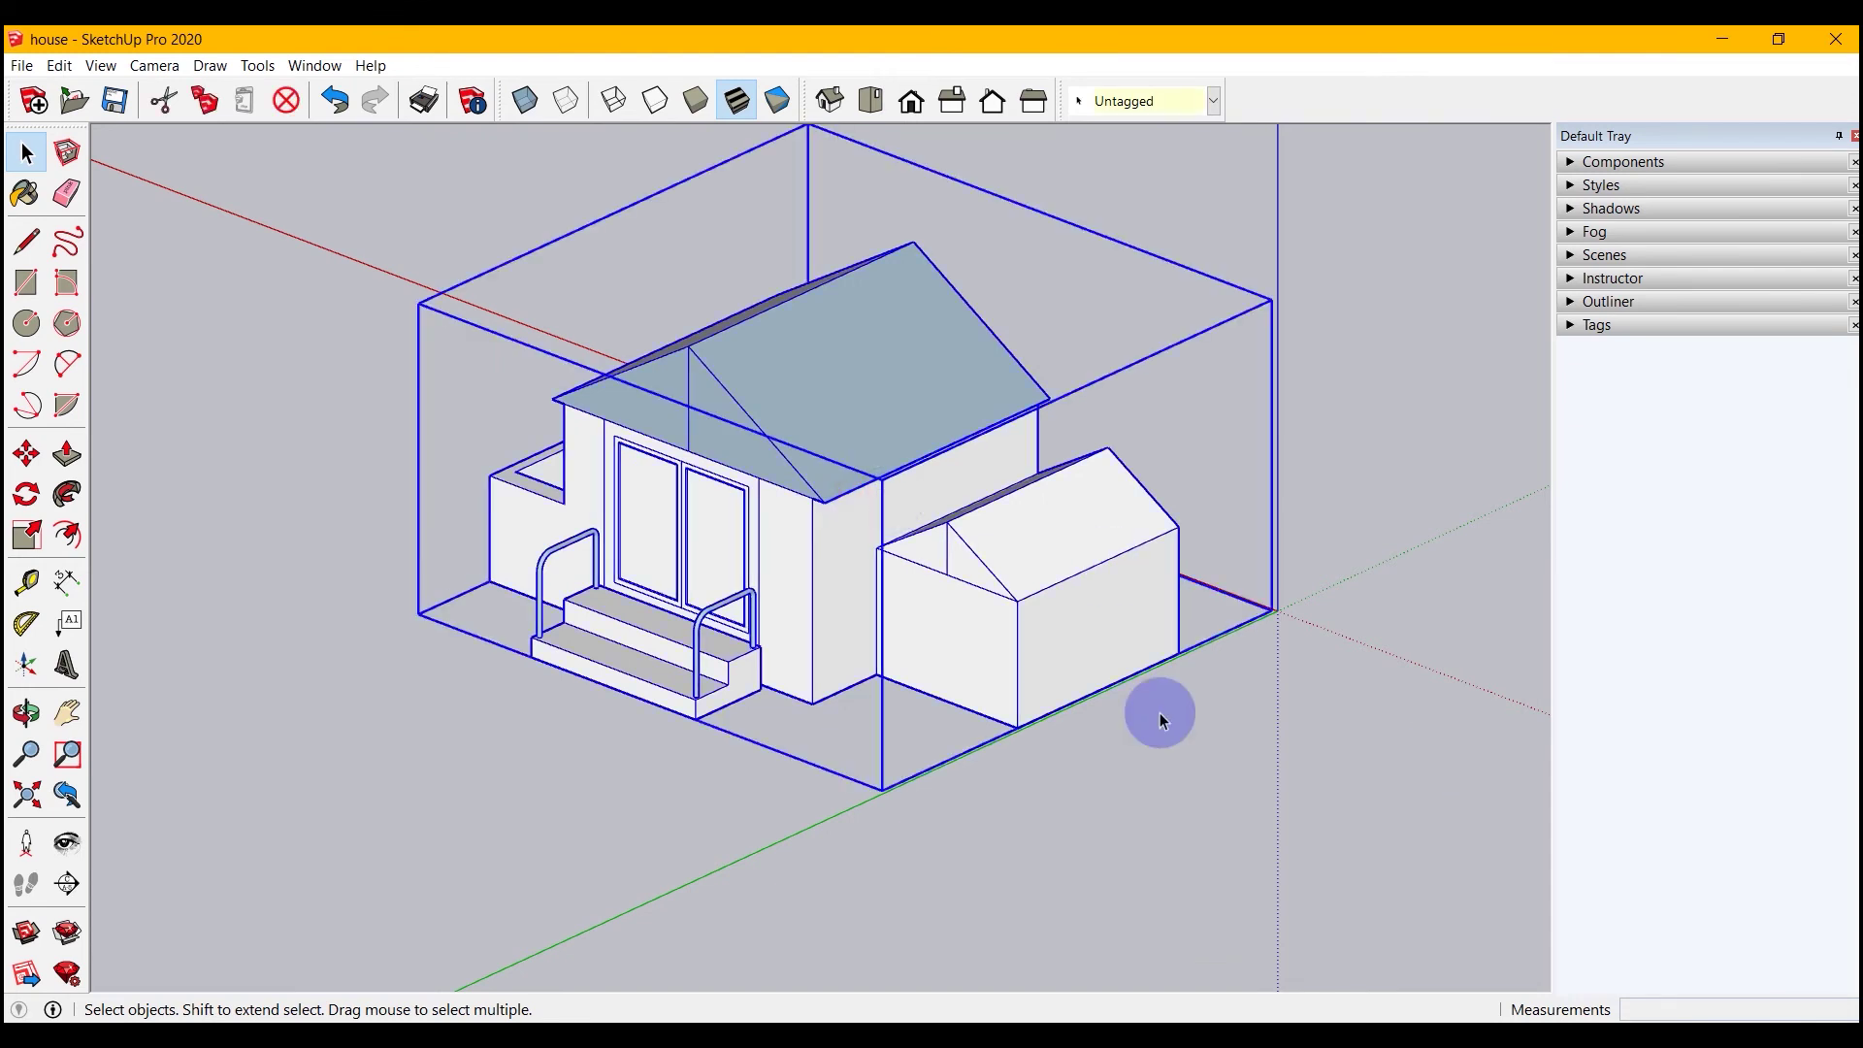
double_click(846, 594)
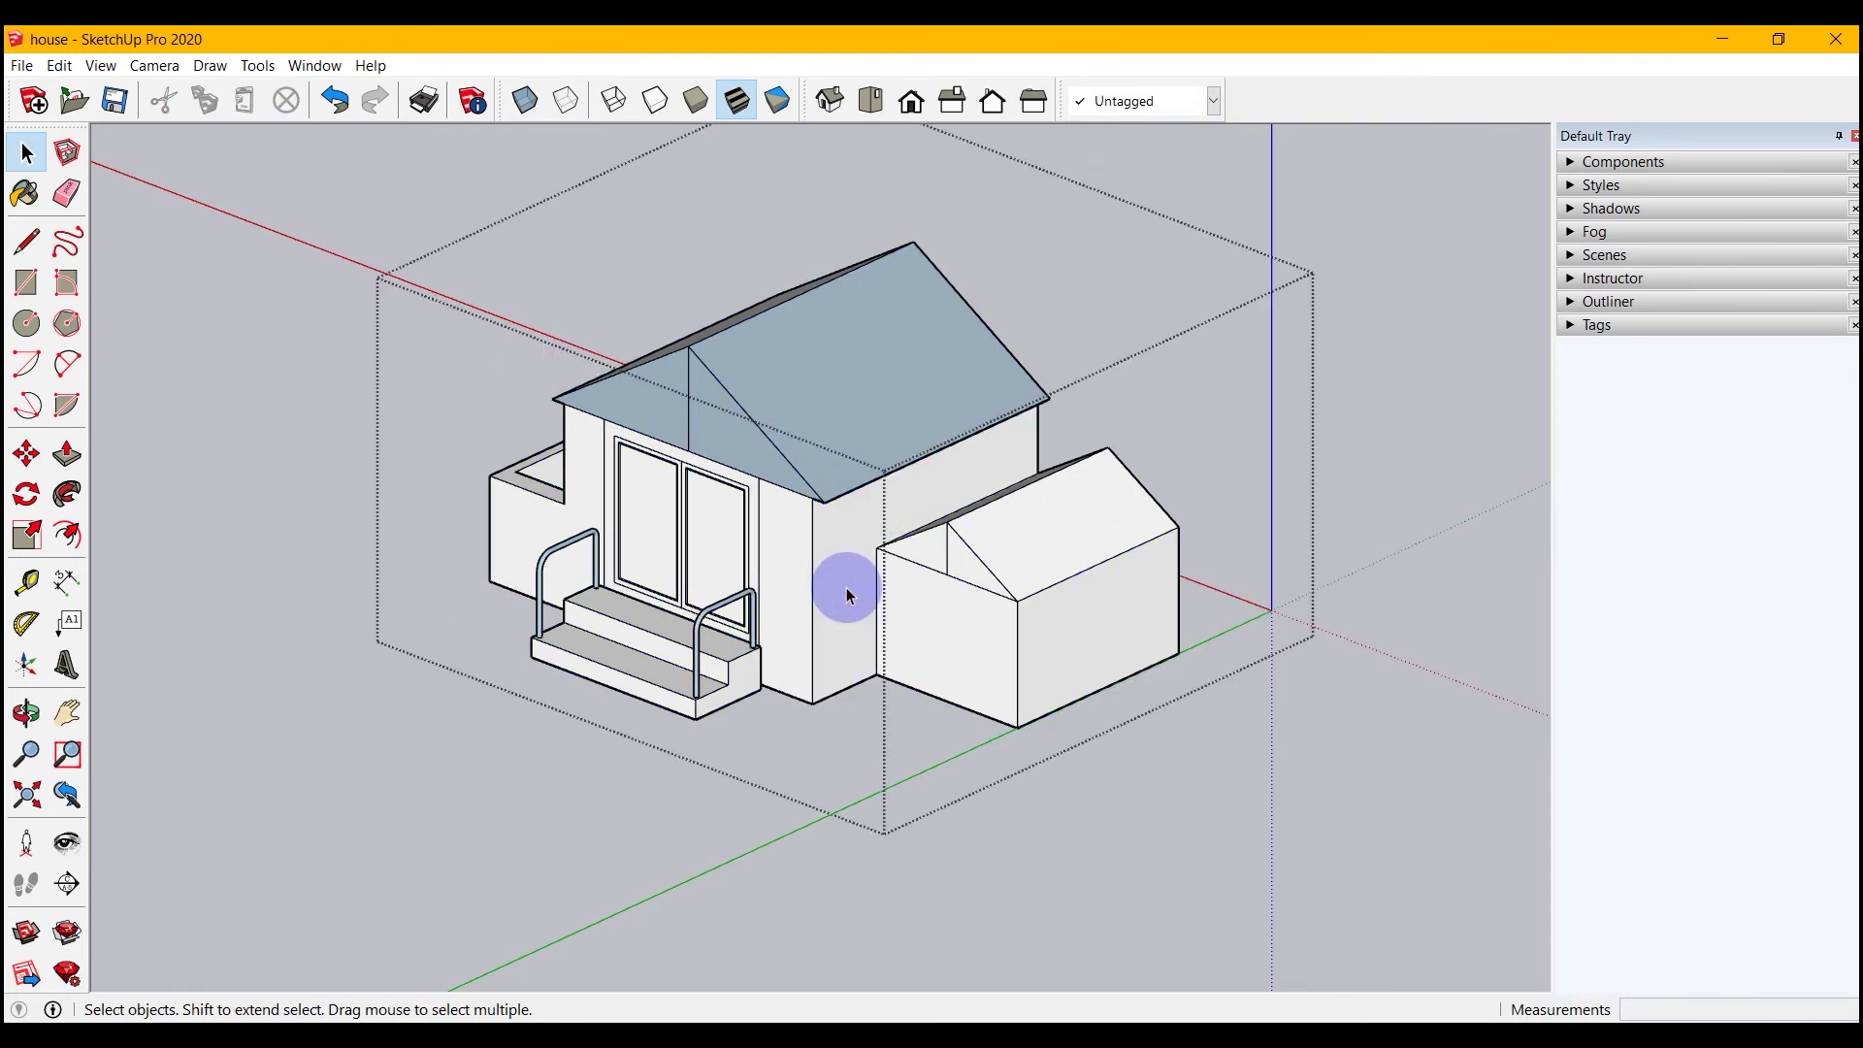
left_click(794, 520)
left_click(687, 629)
left_click(792, 524)
left_click(626, 672)
Step: Open the front steps group, pull the lower step's front face outward about 4' 3", and close that group
scroll(626, 672, "up", 4)
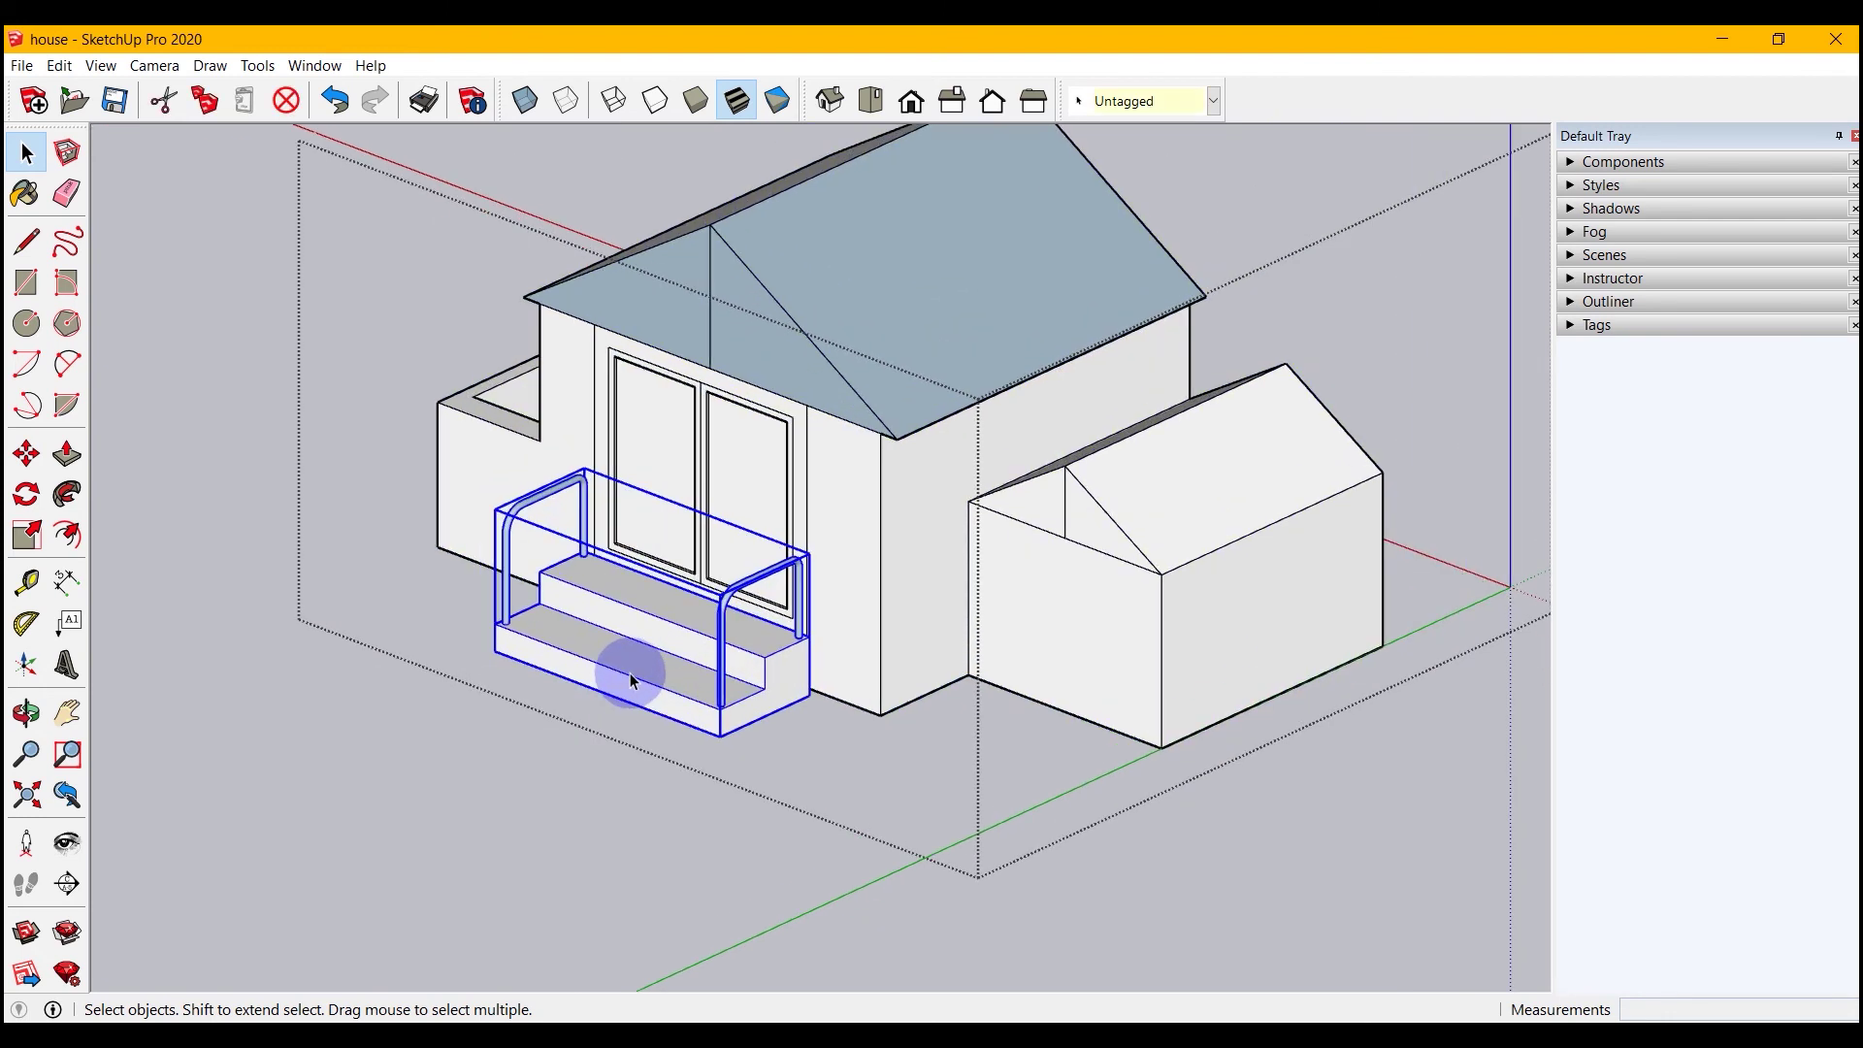
double_click(600, 650)
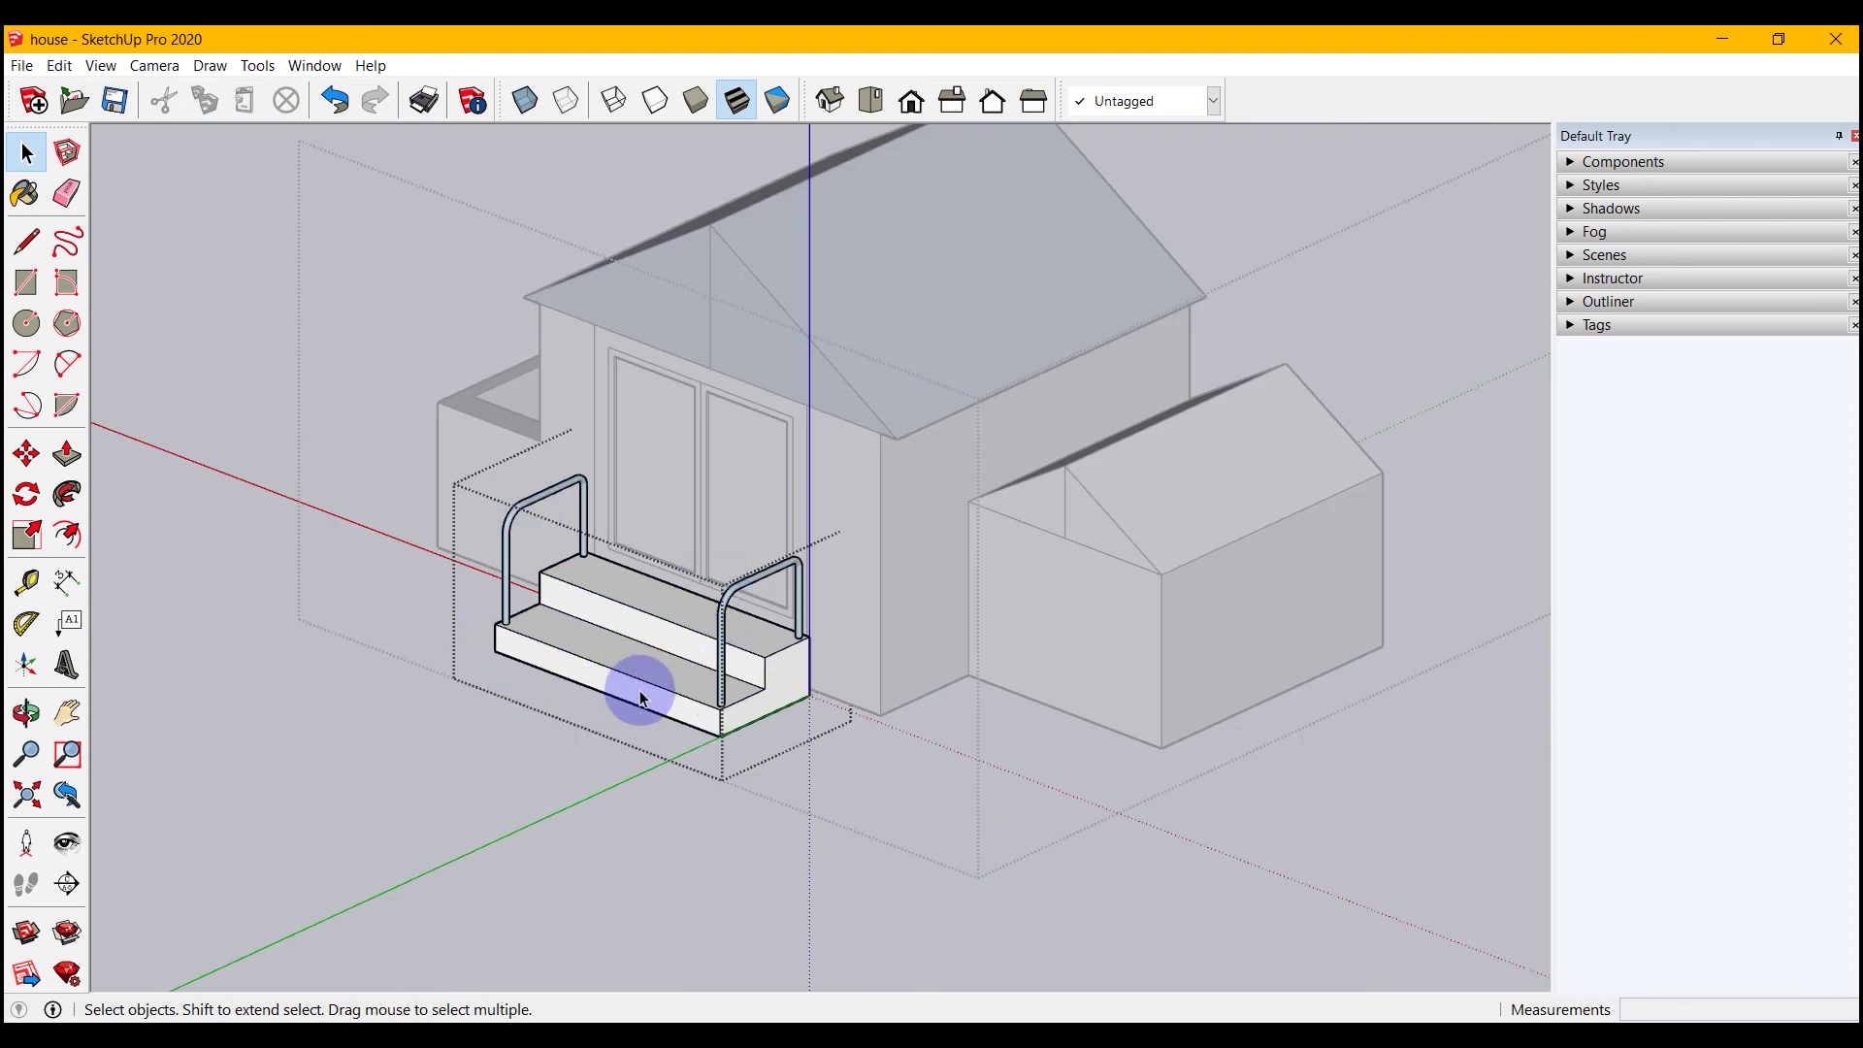
left_click(66, 454)
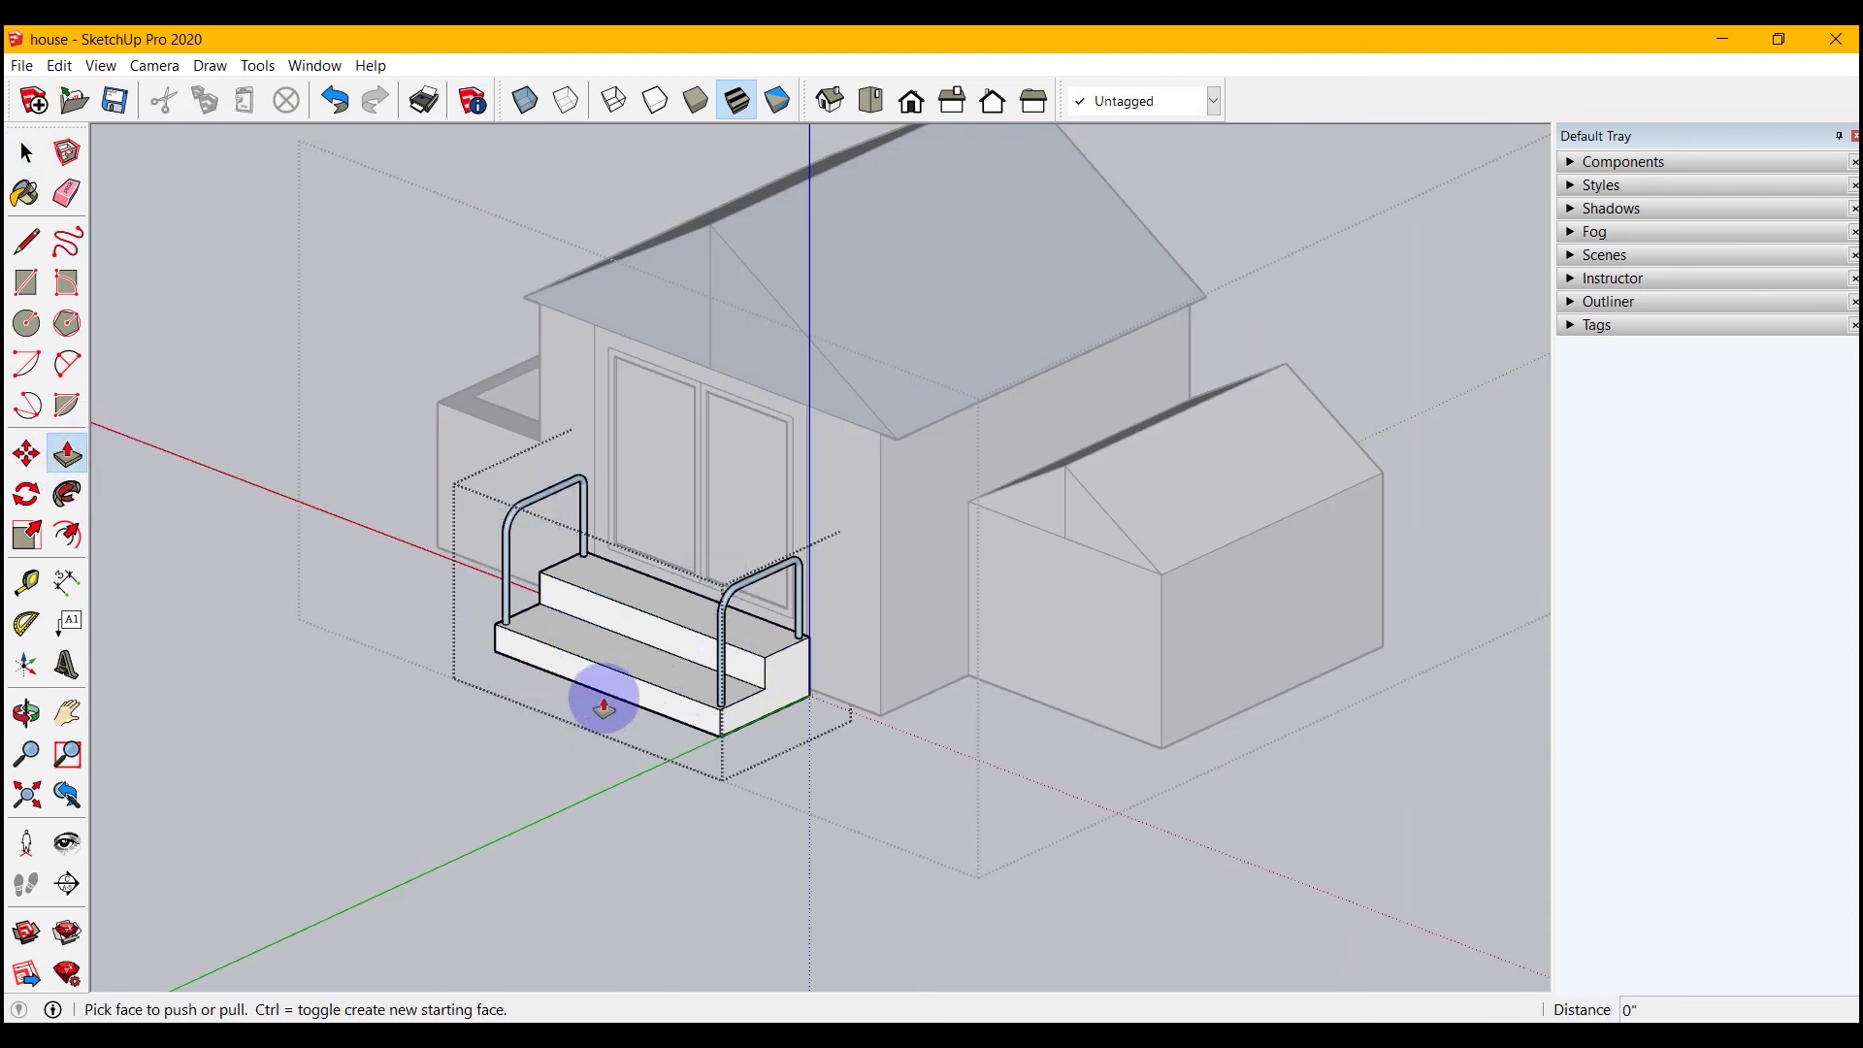
left_click(603, 707)
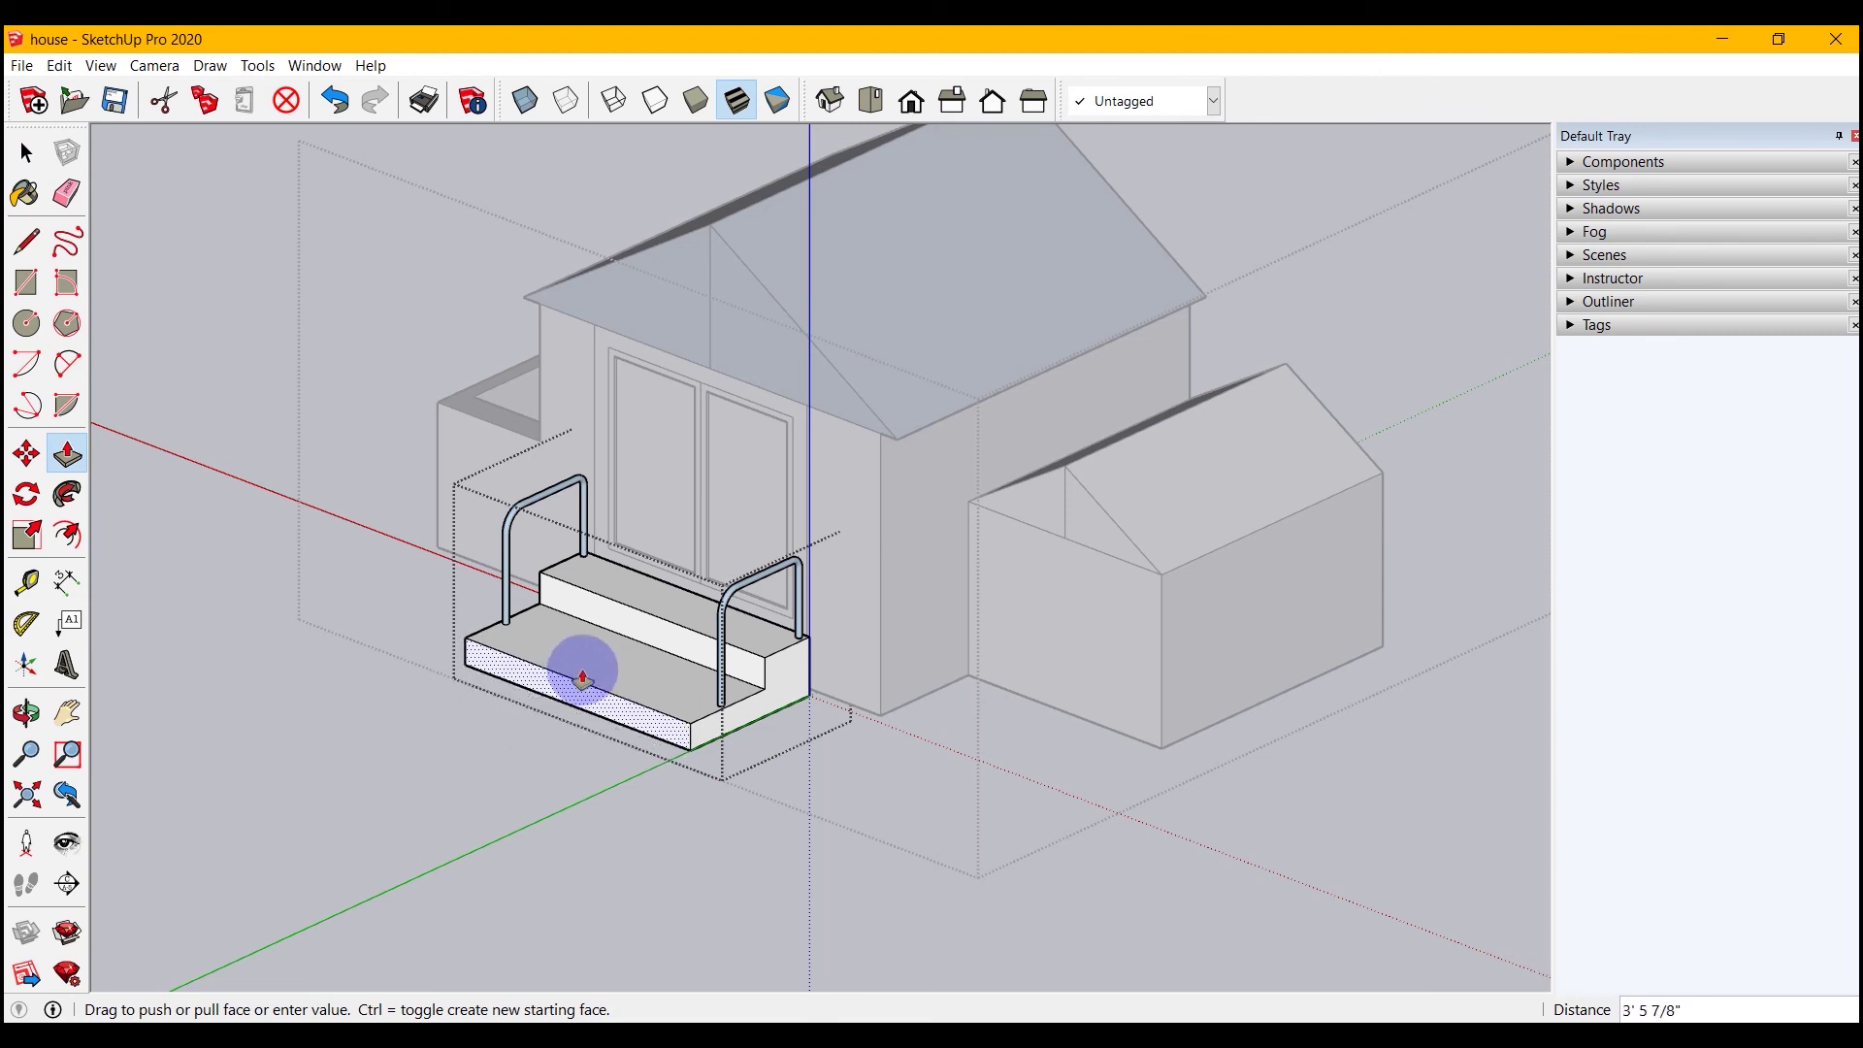
left_click(565, 706)
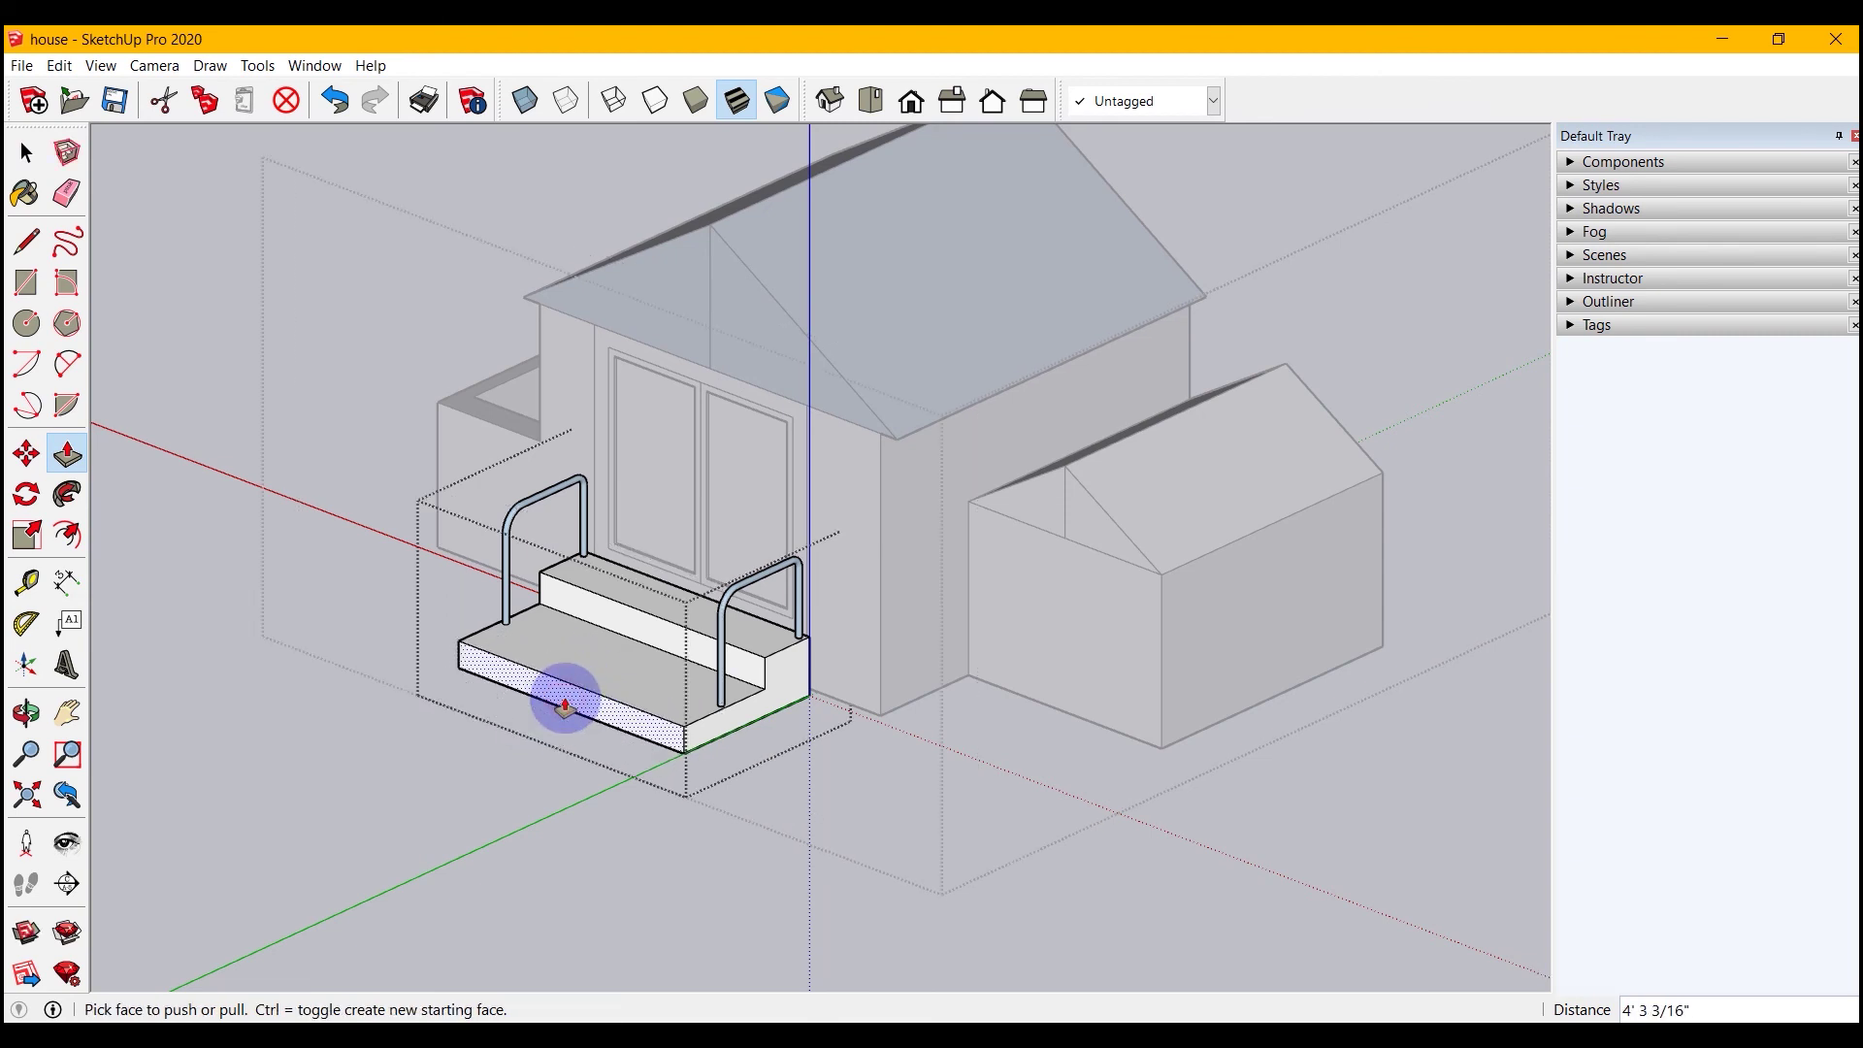
left_click(26, 153)
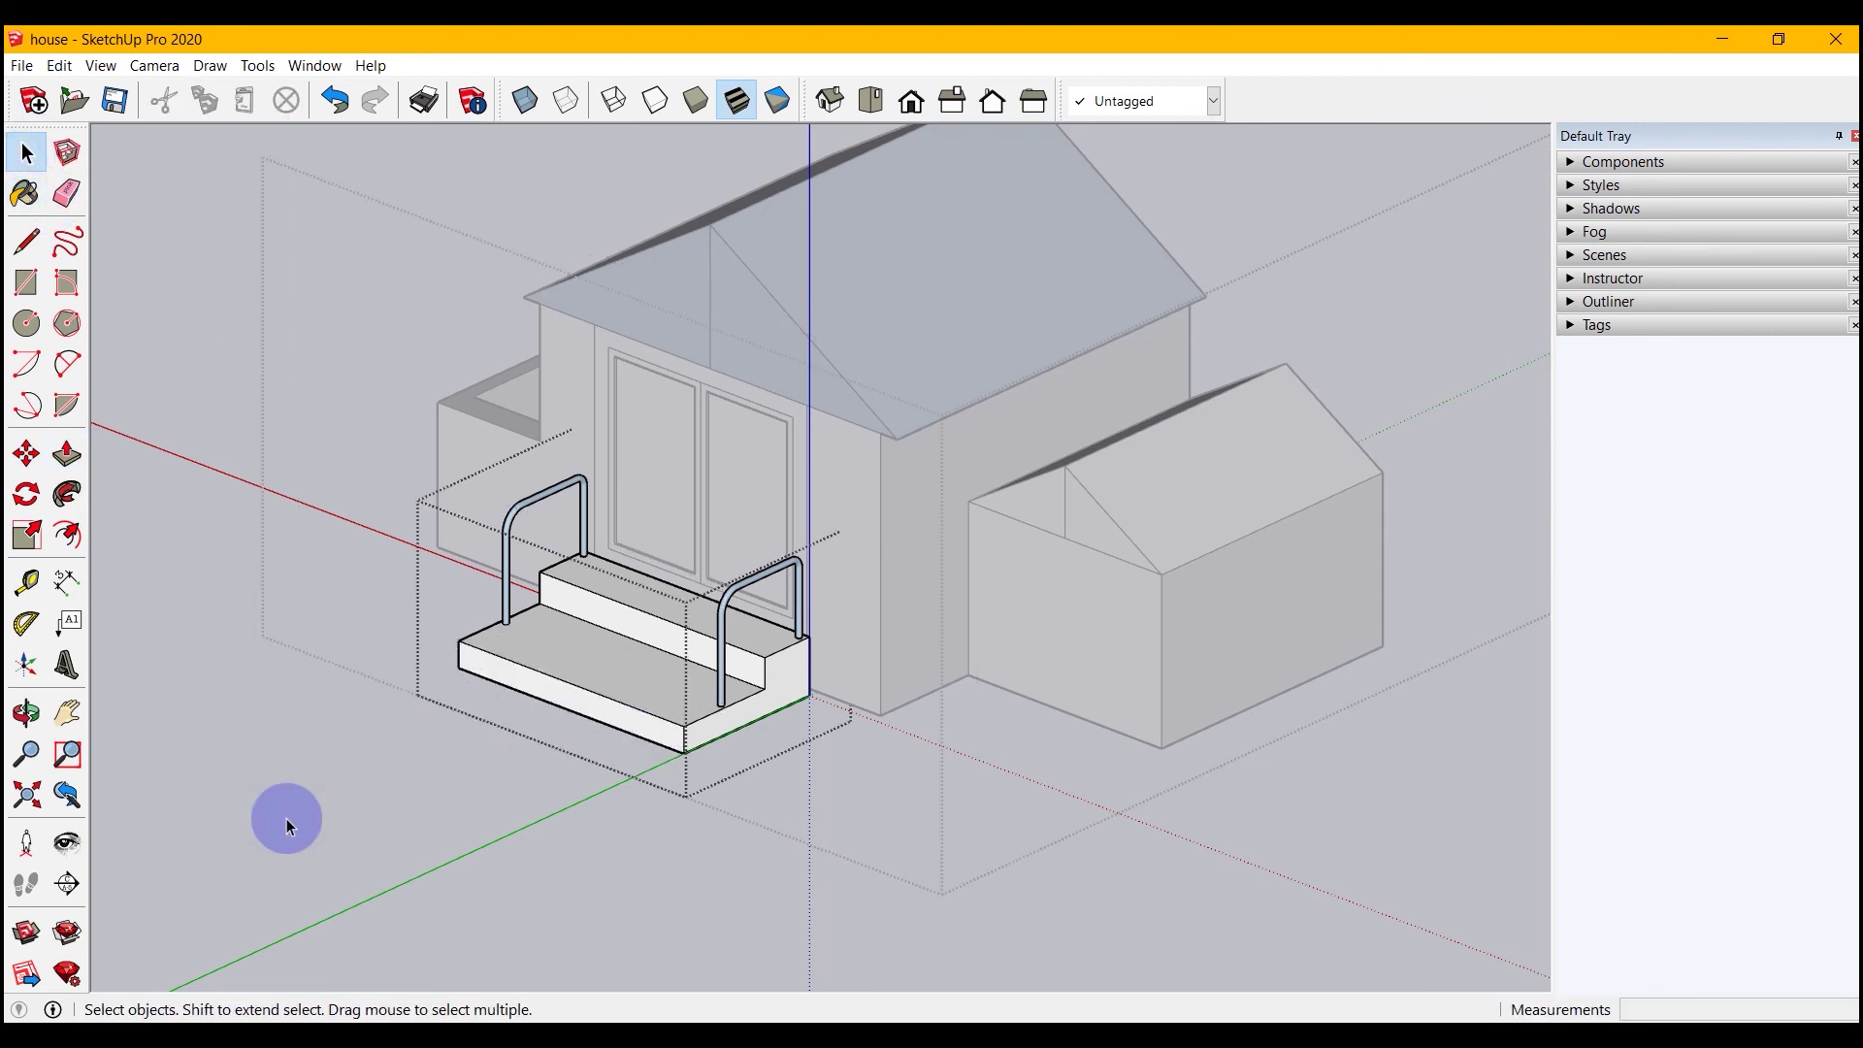
left_click(276, 779)
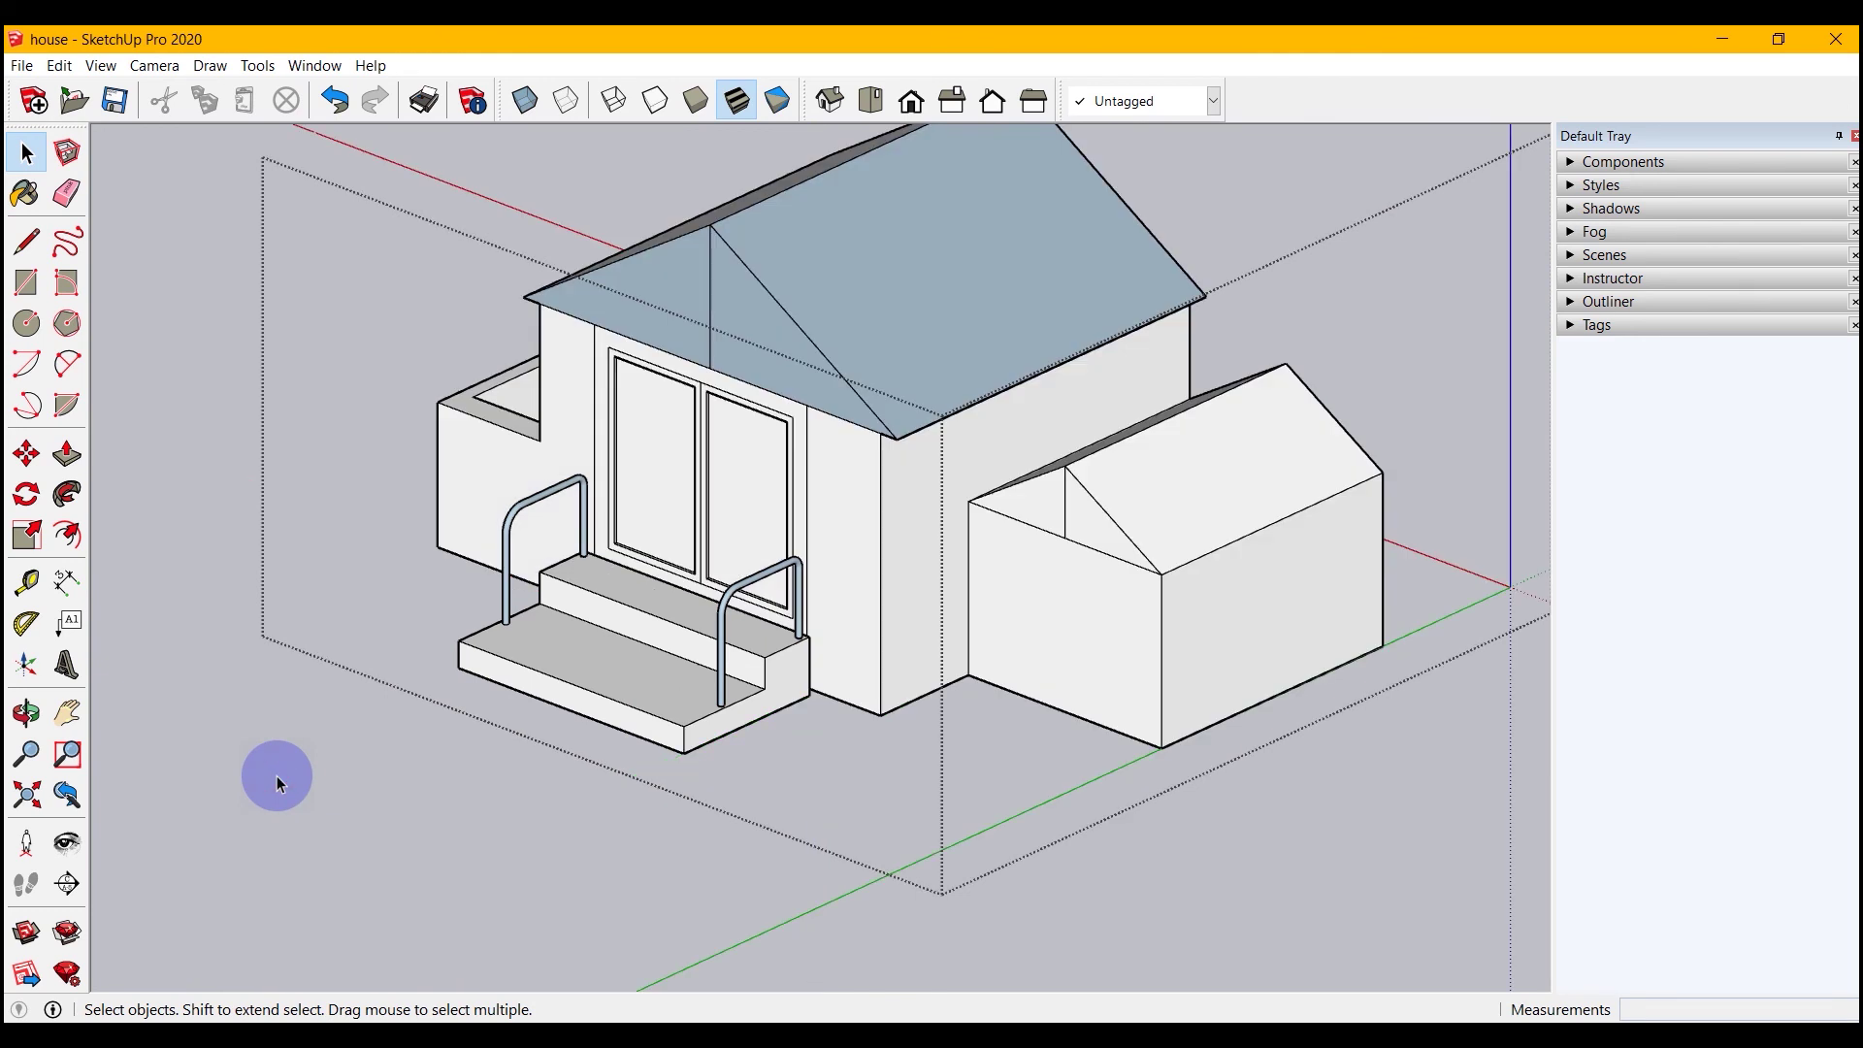
Step: Open the main house group and try pulling the side extension's front wall outward about 4' 4 1/2", then undo the pull
double_click(1118, 596)
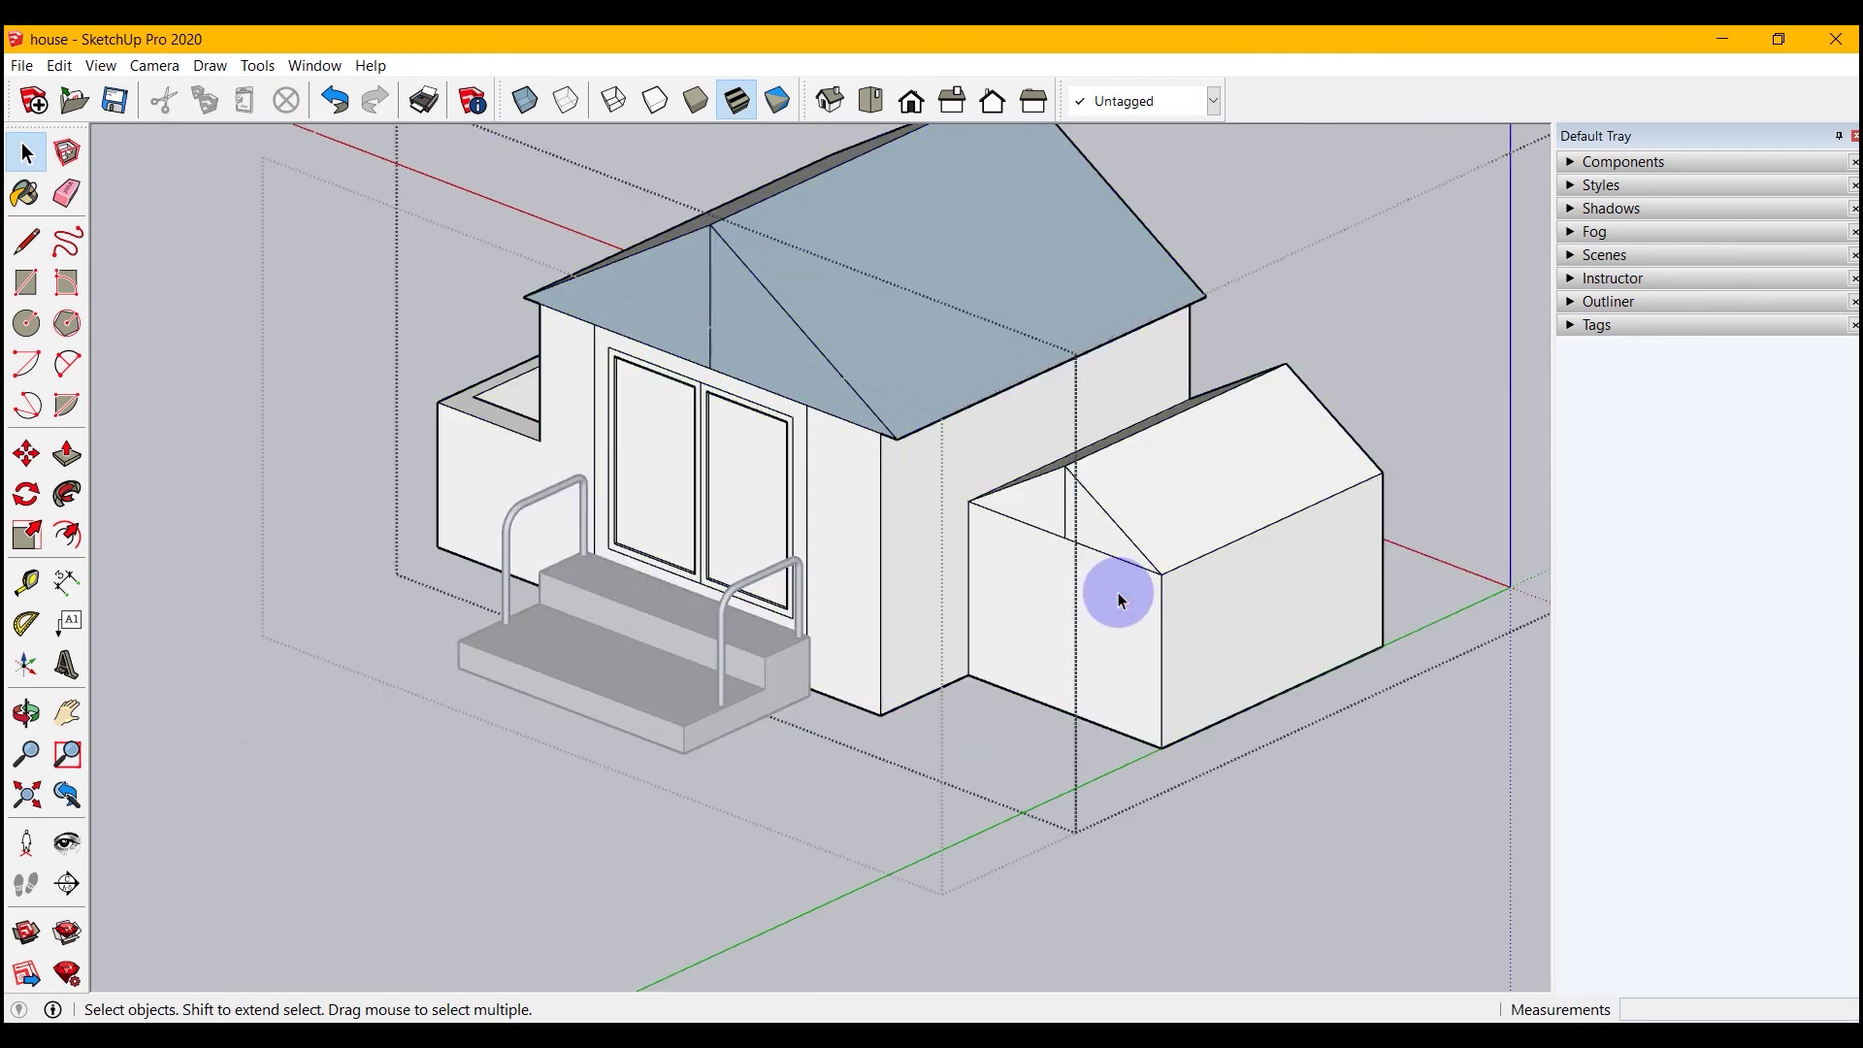
left_click(67, 454)
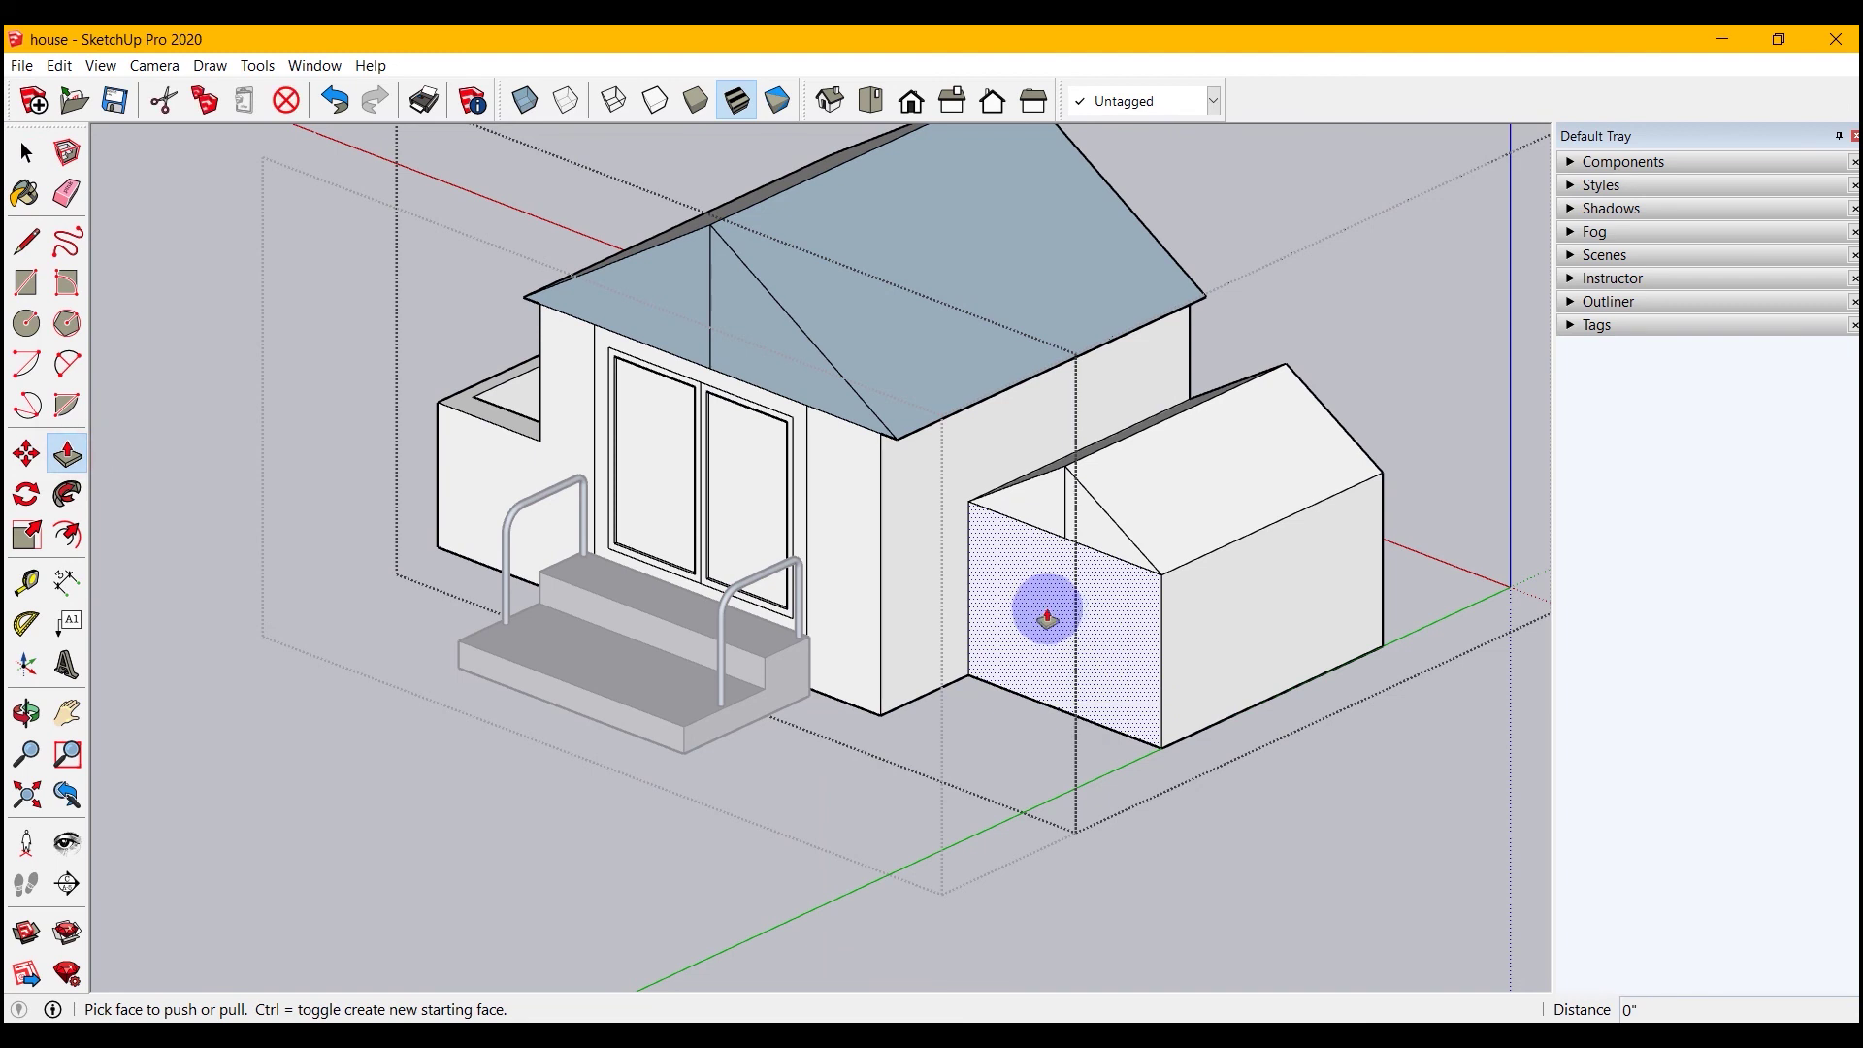
left_click(1048, 619)
left_click(993, 637)
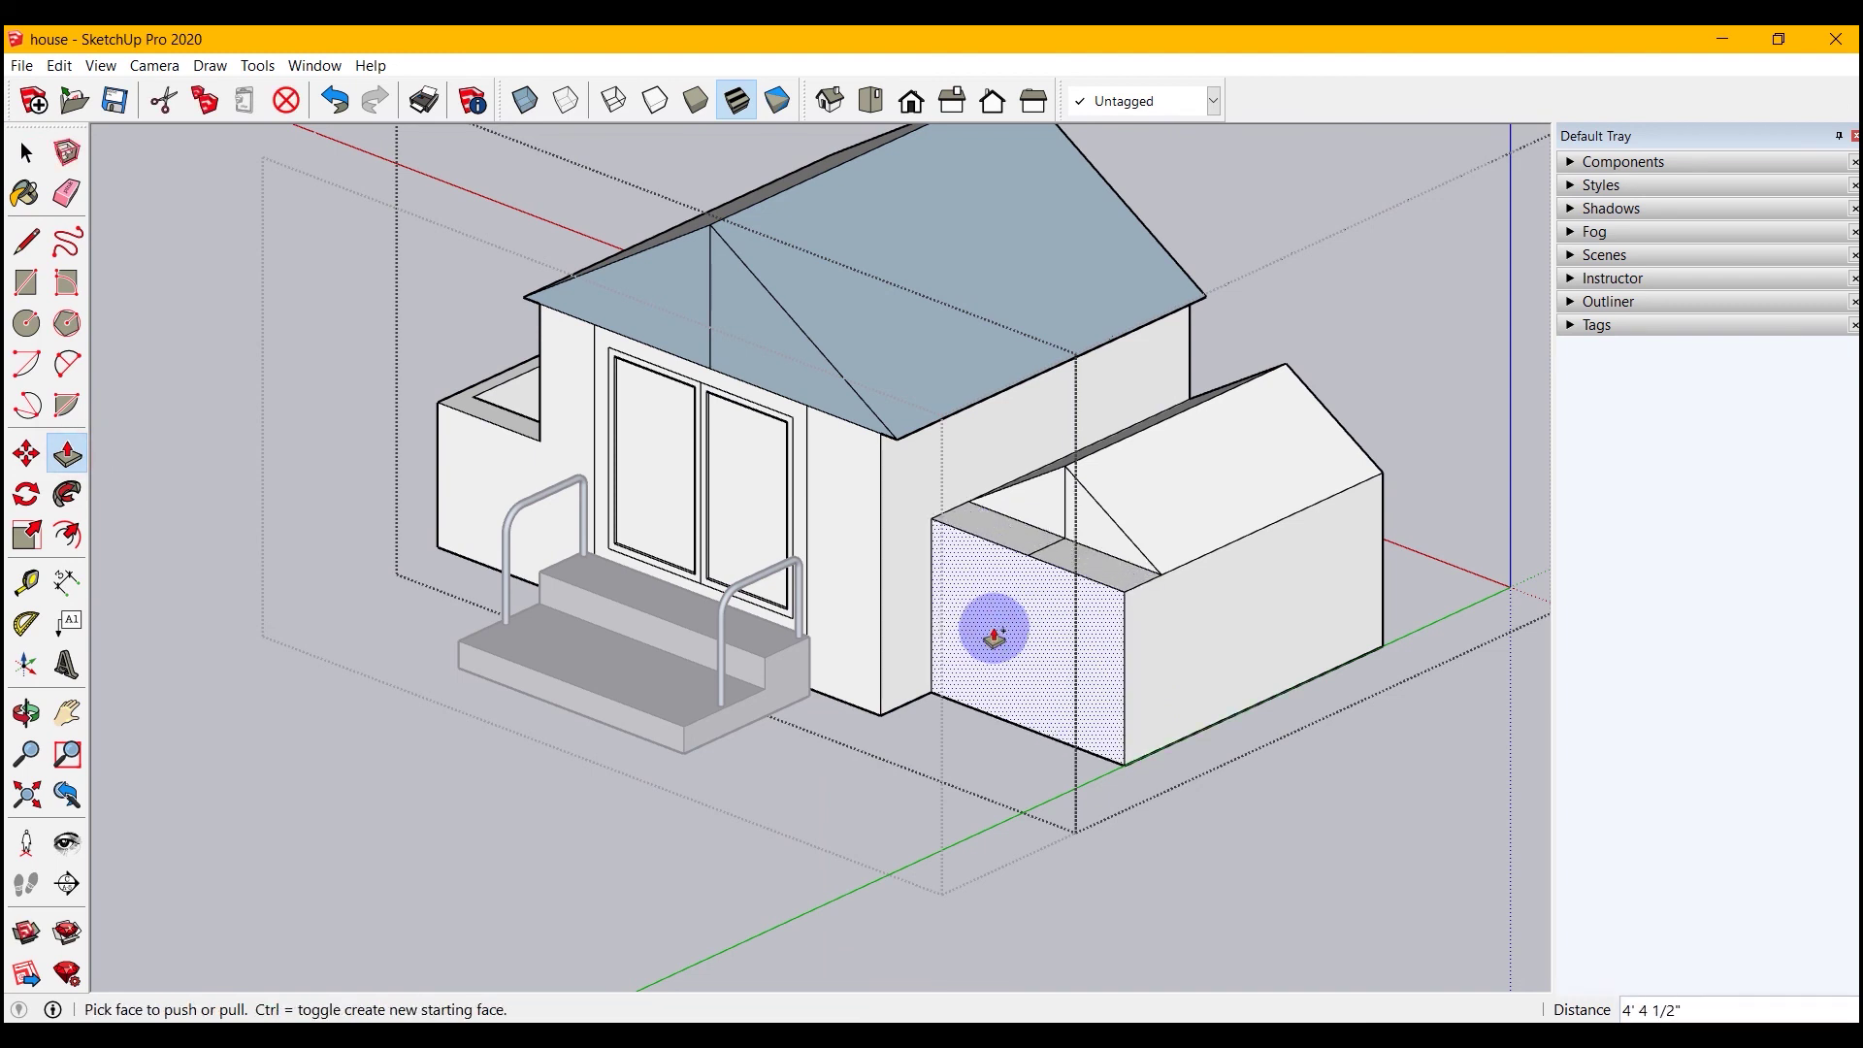
key("ctrl+z")
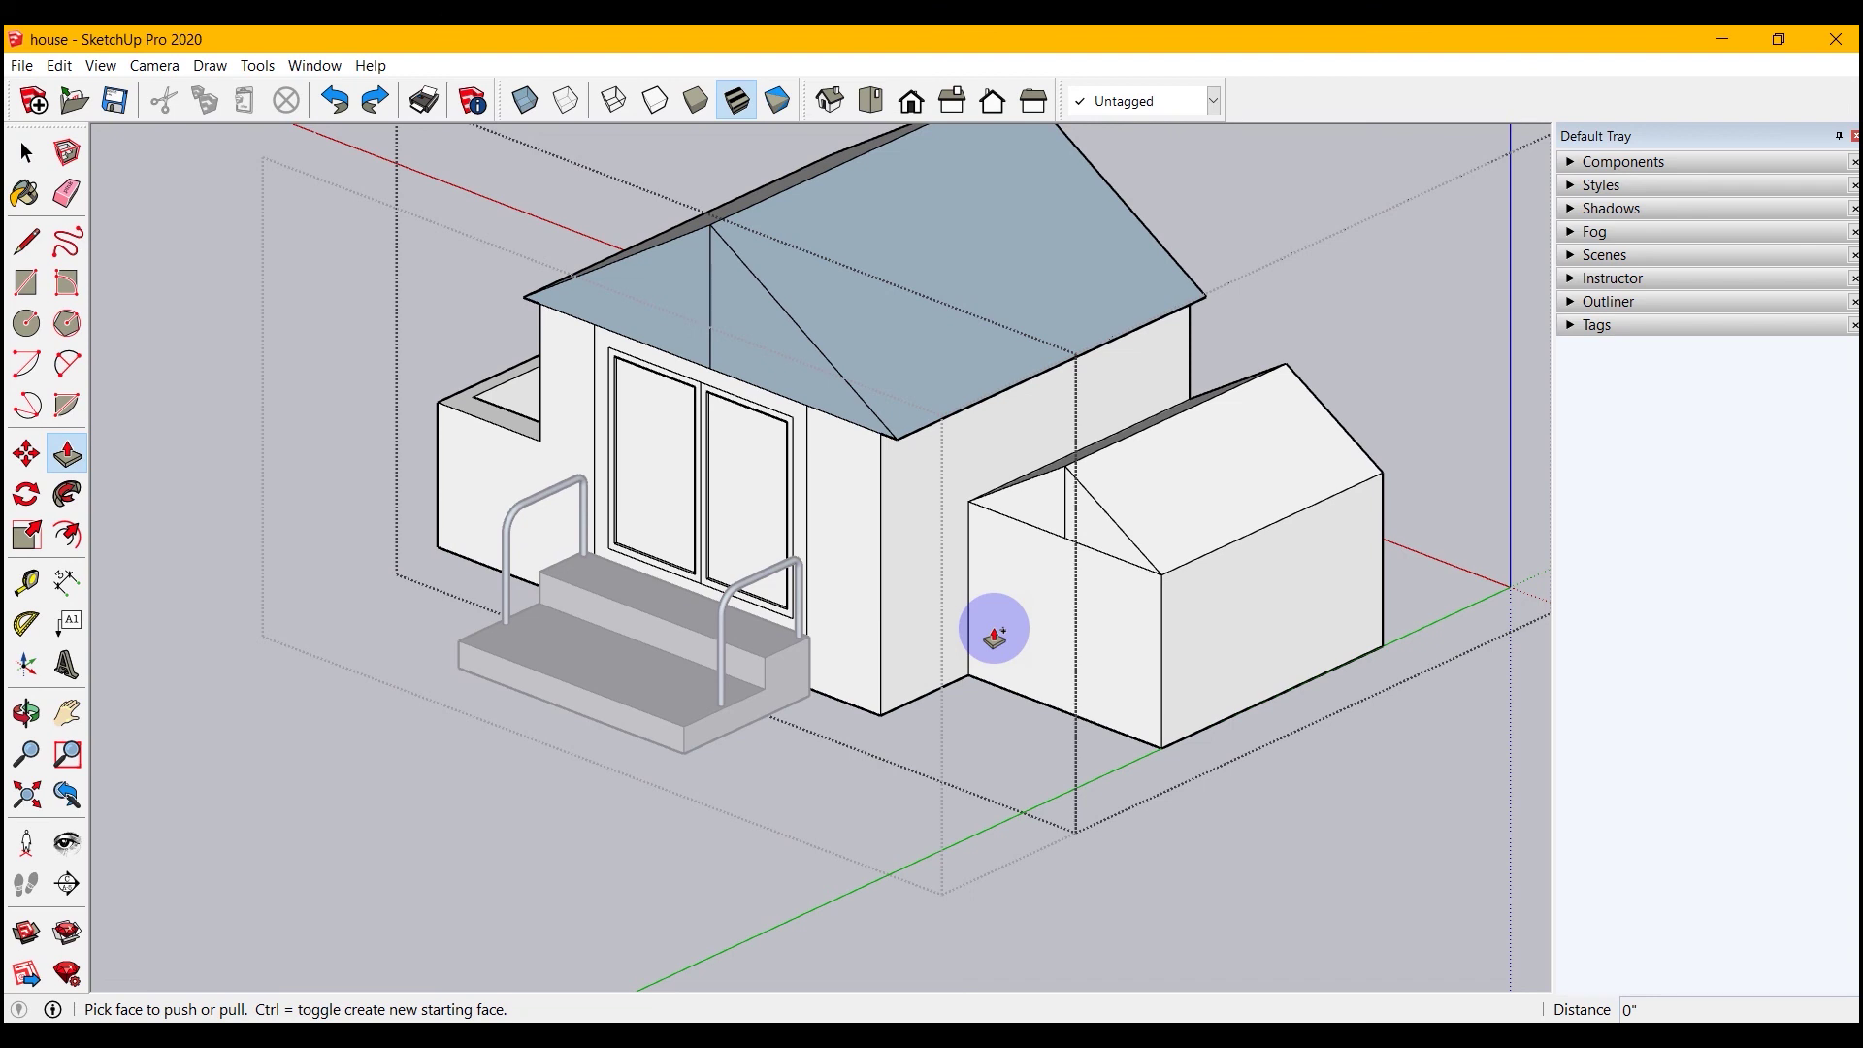
key("space")
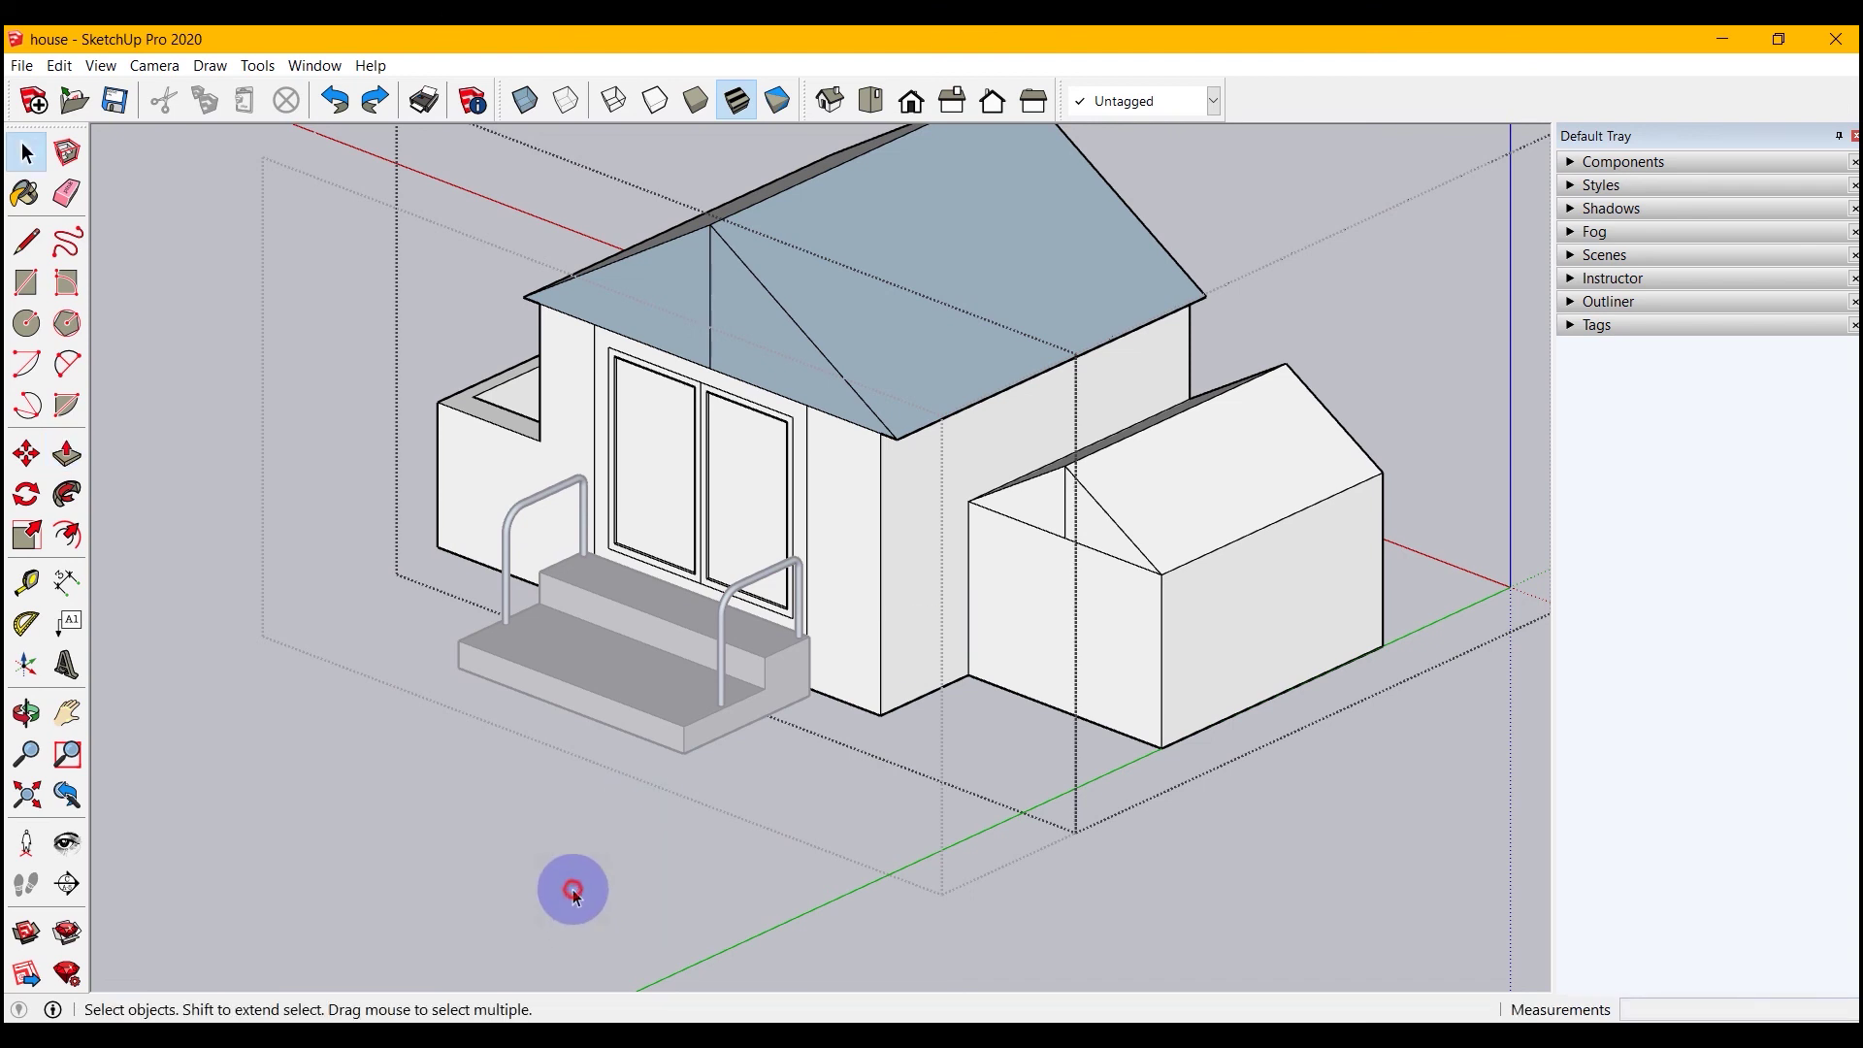
Step: Close the open groups, select the combined house and steps group to check it, then clear the selection
left_click(573, 890)
scroll(576, 894, "down", 5)
middle_click_drag(573, 880, 706, 659)
left_click(706, 659)
scroll(679, 879, "up", 3)
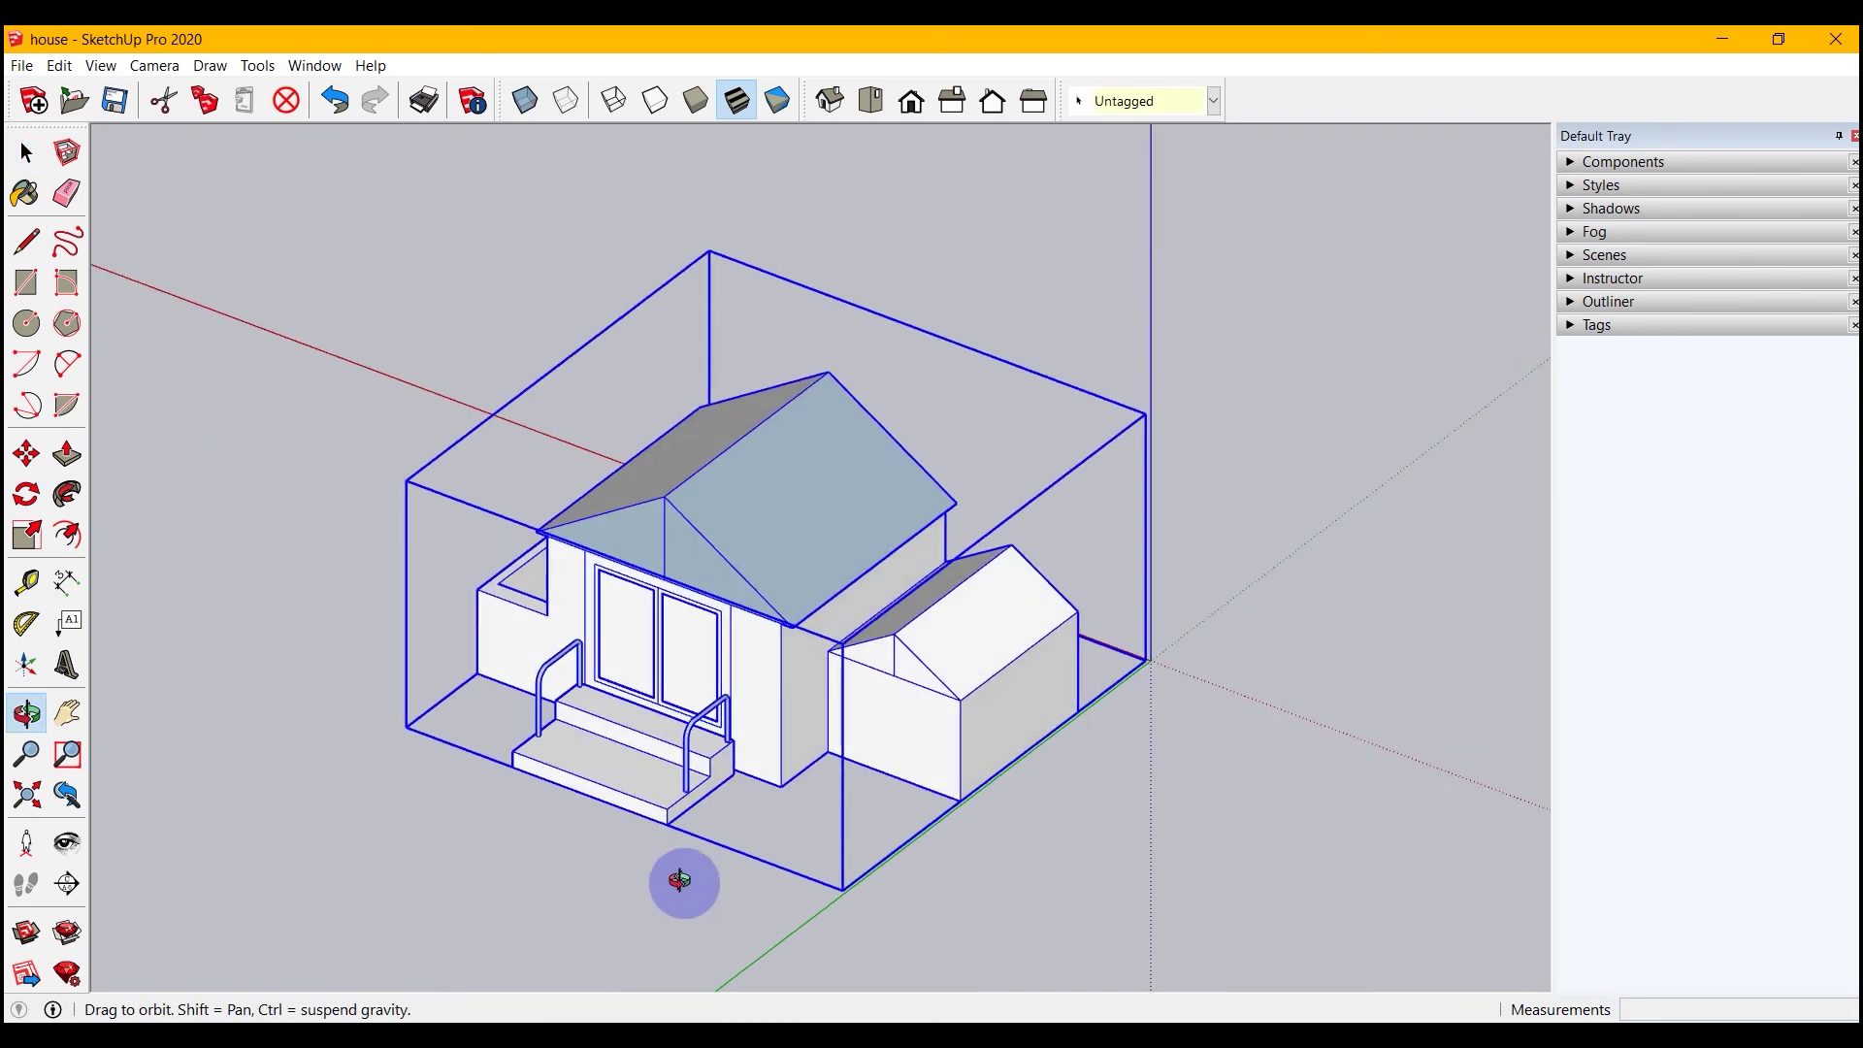
left_click(678, 885)
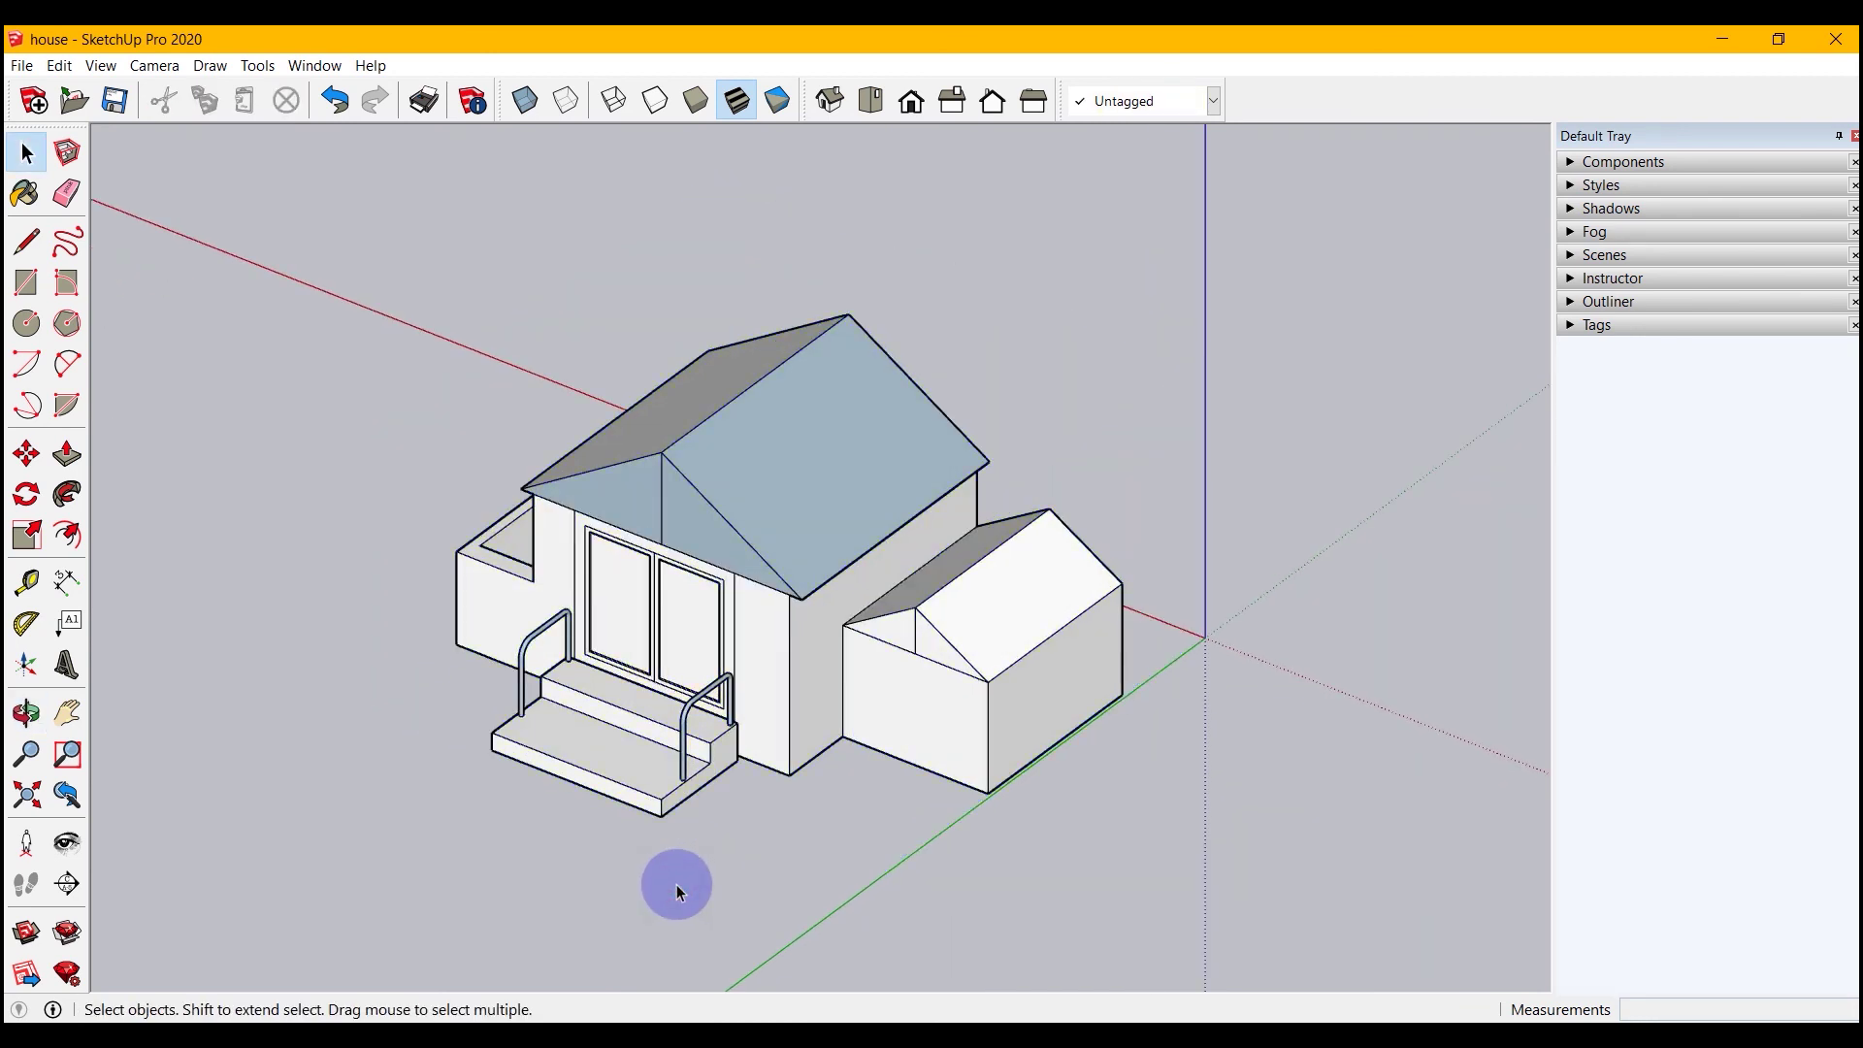
middle_click_drag(677, 884, 678, 790)
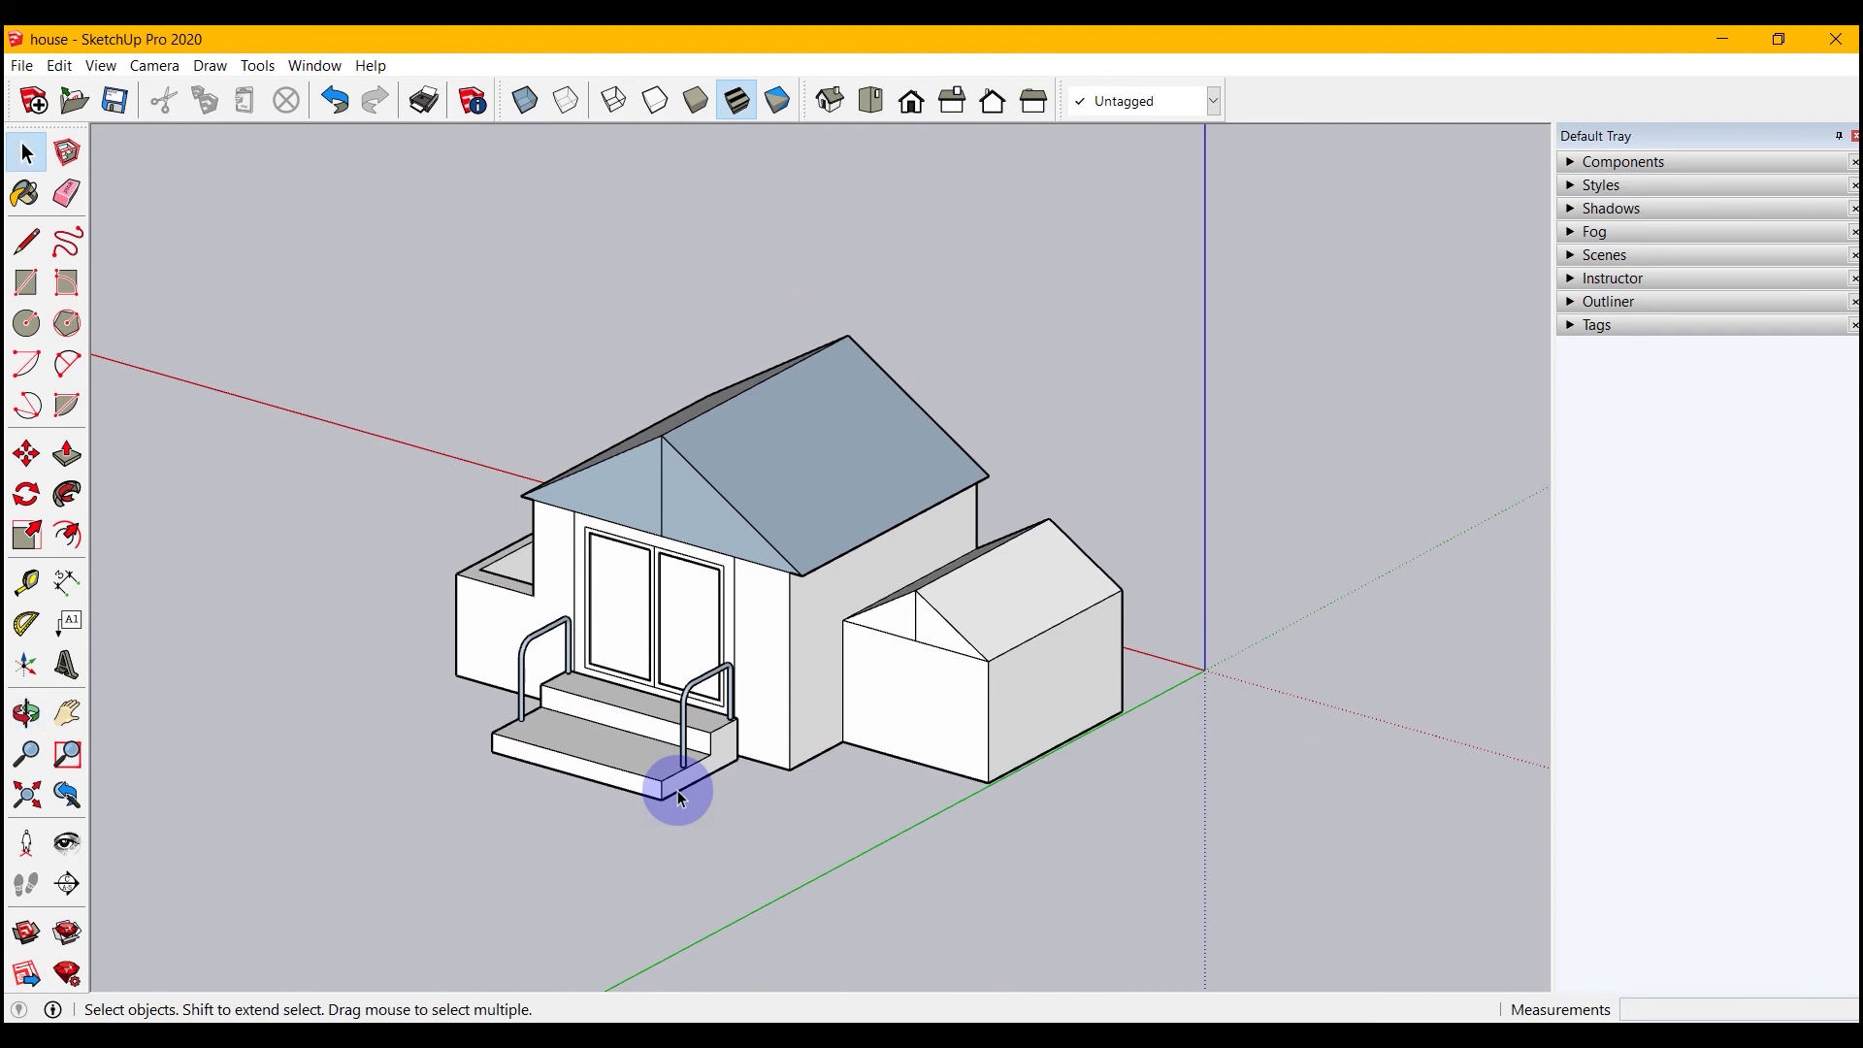